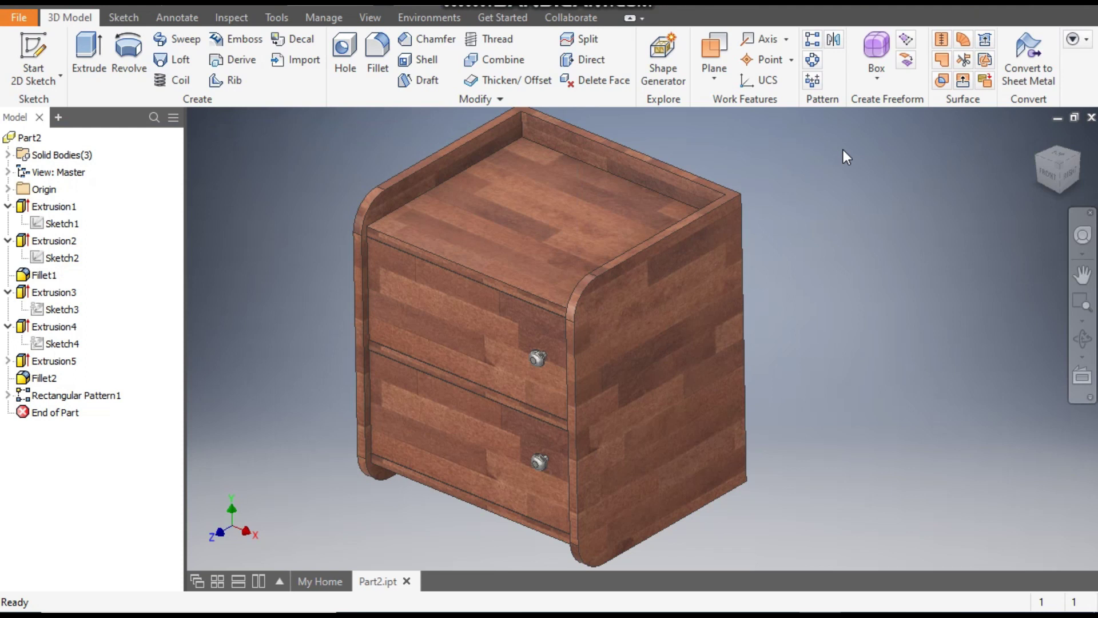
Create a new part from the Standard (mm).ipt metric template and start a 2D sketch on the XZ plane.
{"action": "left_click", "coordinate": [41, 5]}
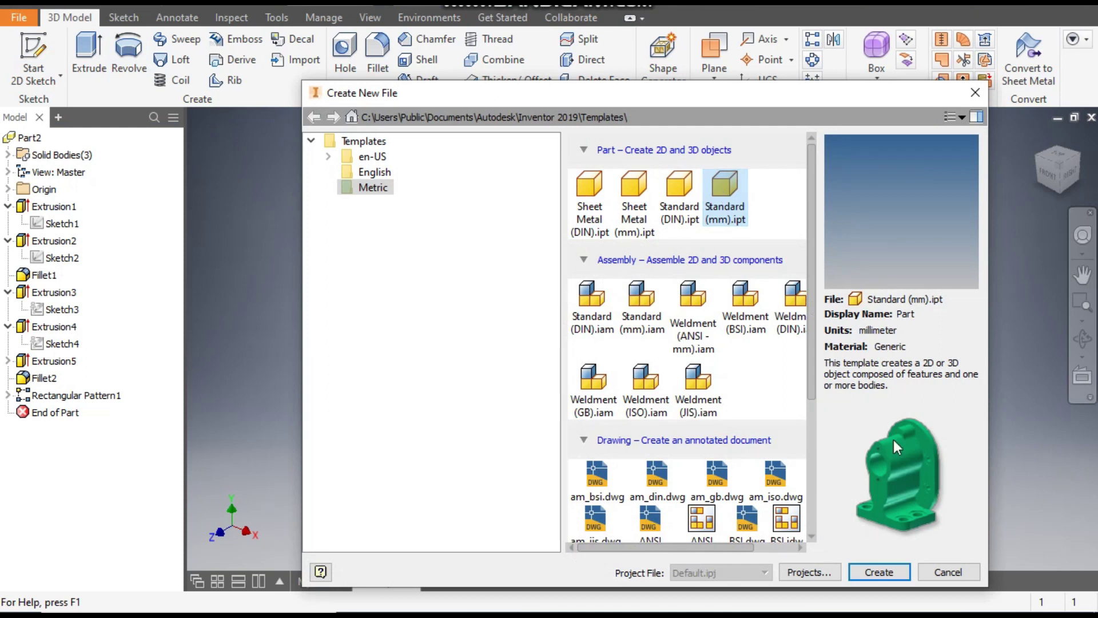
{"action": "left_click", "coordinate": [878, 571]}
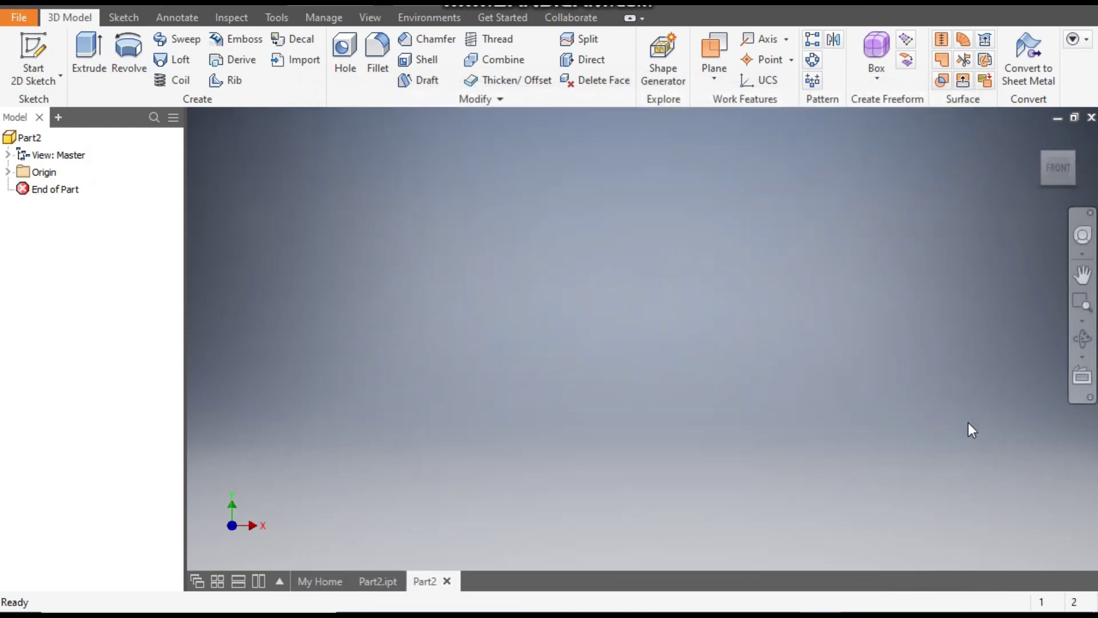
{"action": "left_click", "coordinate": [34, 63]}
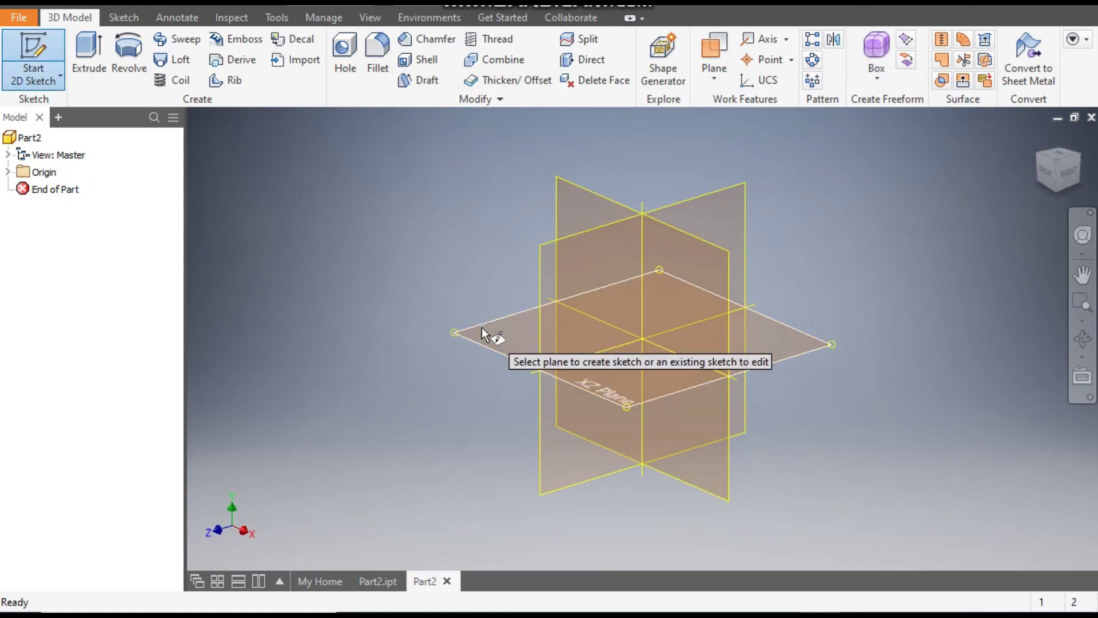
{"action": "left_click", "coordinate": [482, 328]}
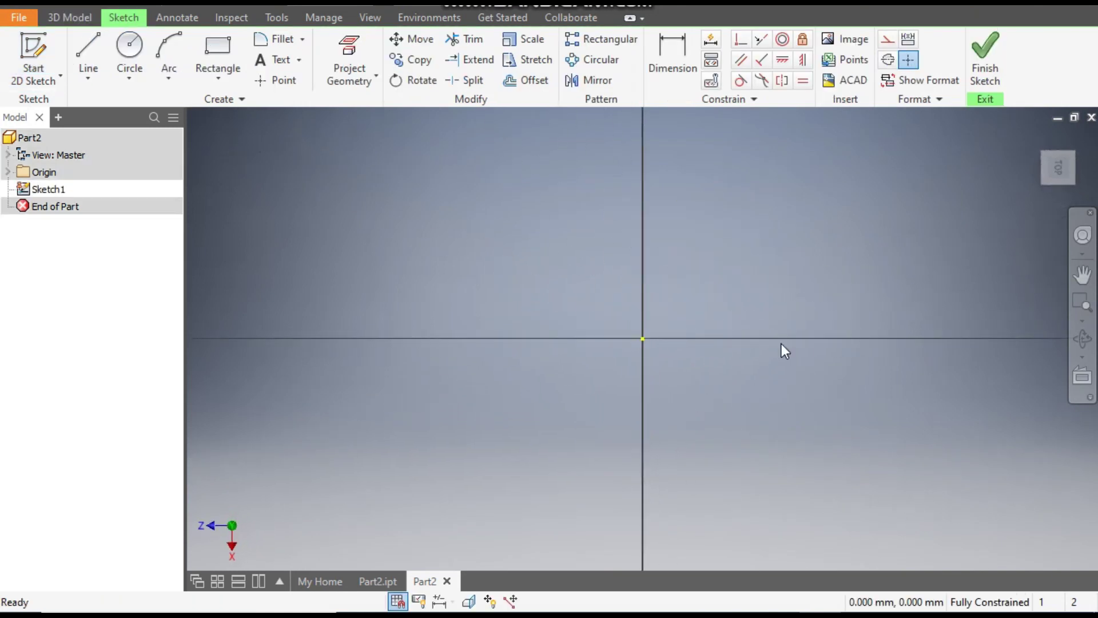
{"action": "left_click", "coordinate": [1053, 168]}
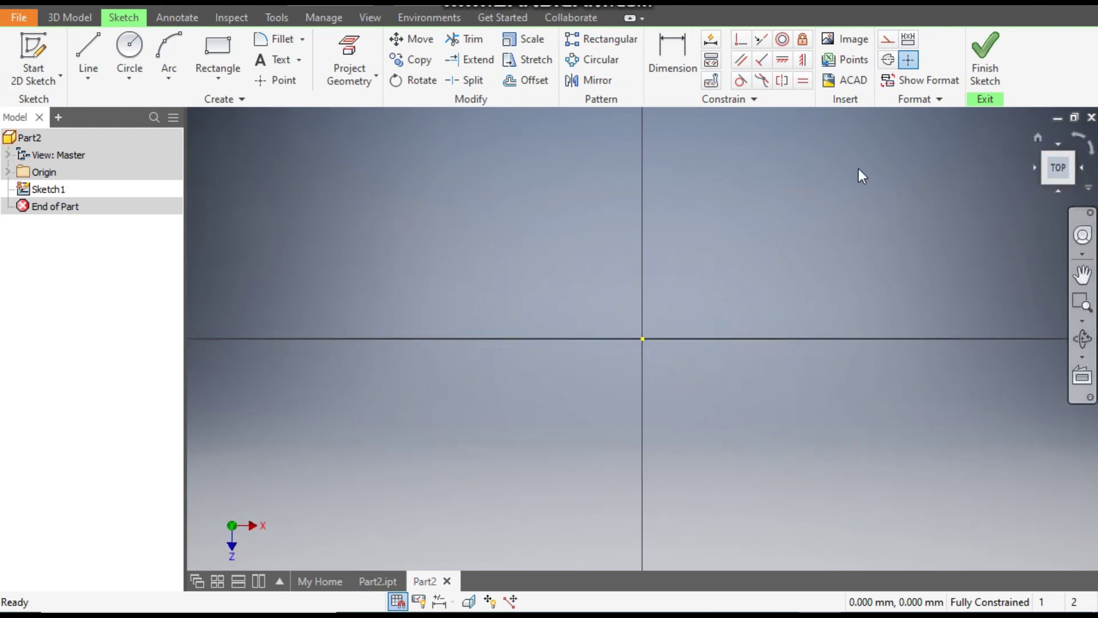
Draw a vertical line about 135 mm up from the horizontal axis and a perpendicular line about 203 mm across to the vertical axis.
{"action": "left_click", "coordinate": [88, 44]}
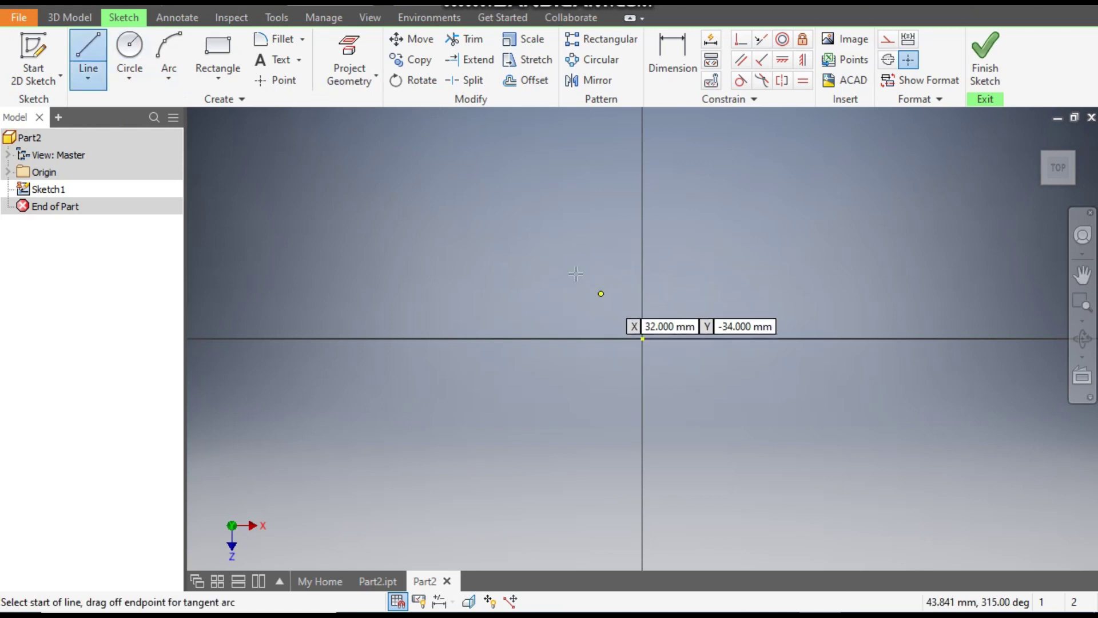
{"action": "left_click", "coordinate": [378, 338]}
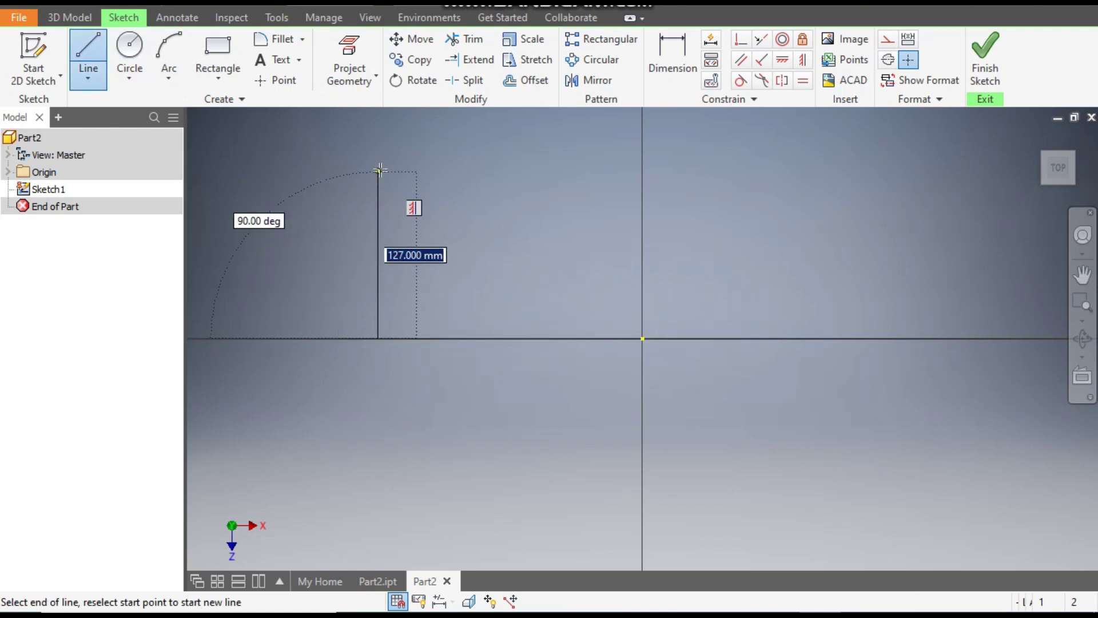
{"action": "left_click", "coordinate": [378, 163]}
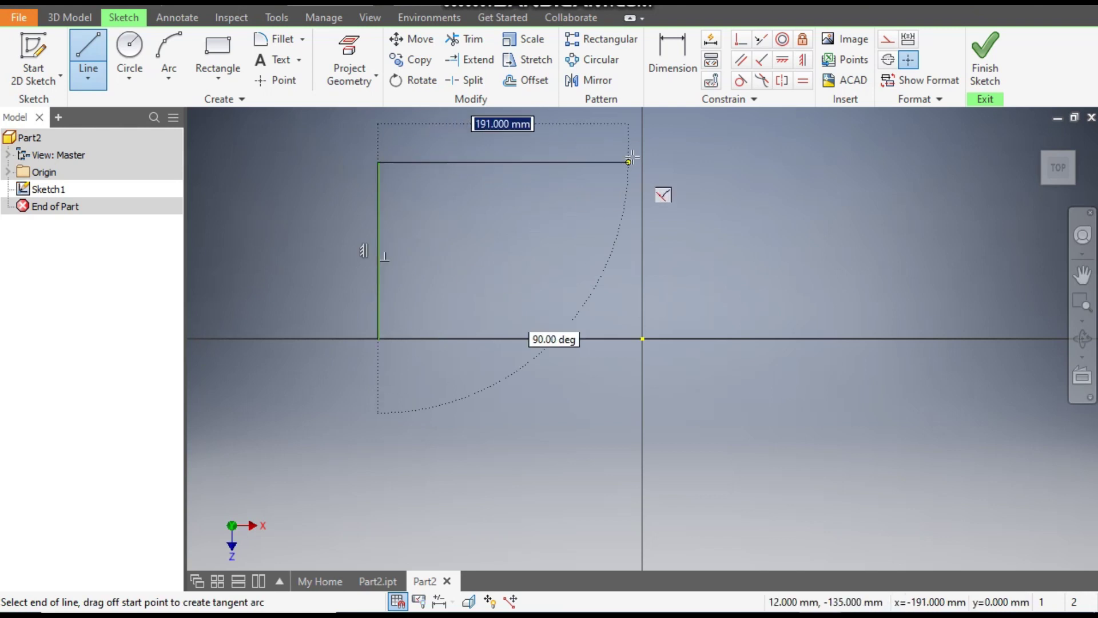
{"action": "left_click", "coordinate": [642, 163]}
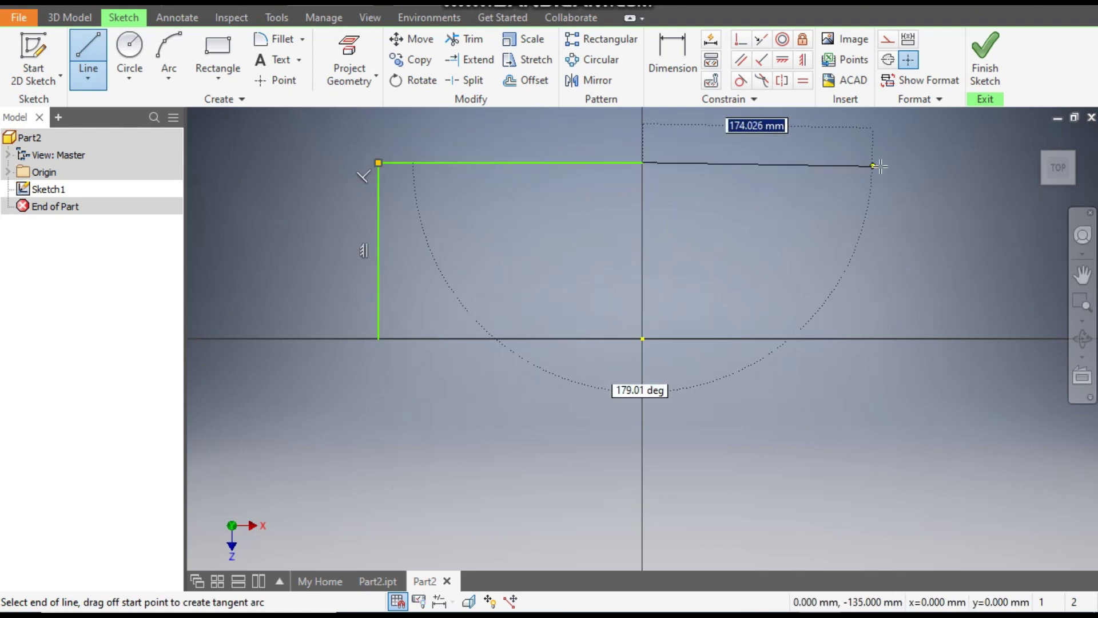
{"action": "left_click", "coordinate": [884, 166]}
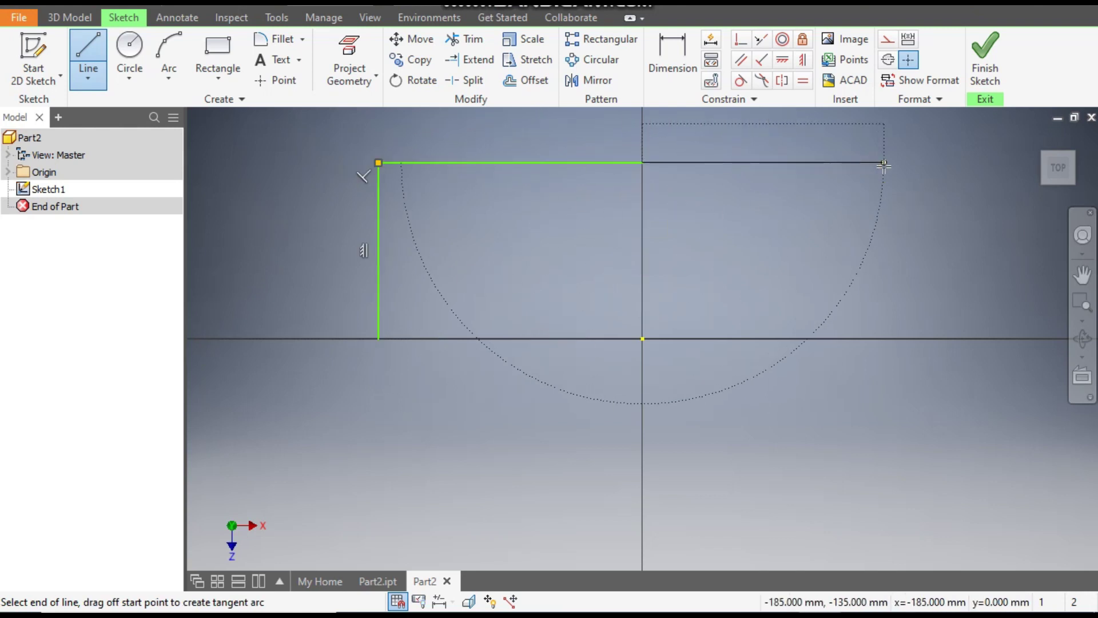
{"action": "key", "text": "Escape"}
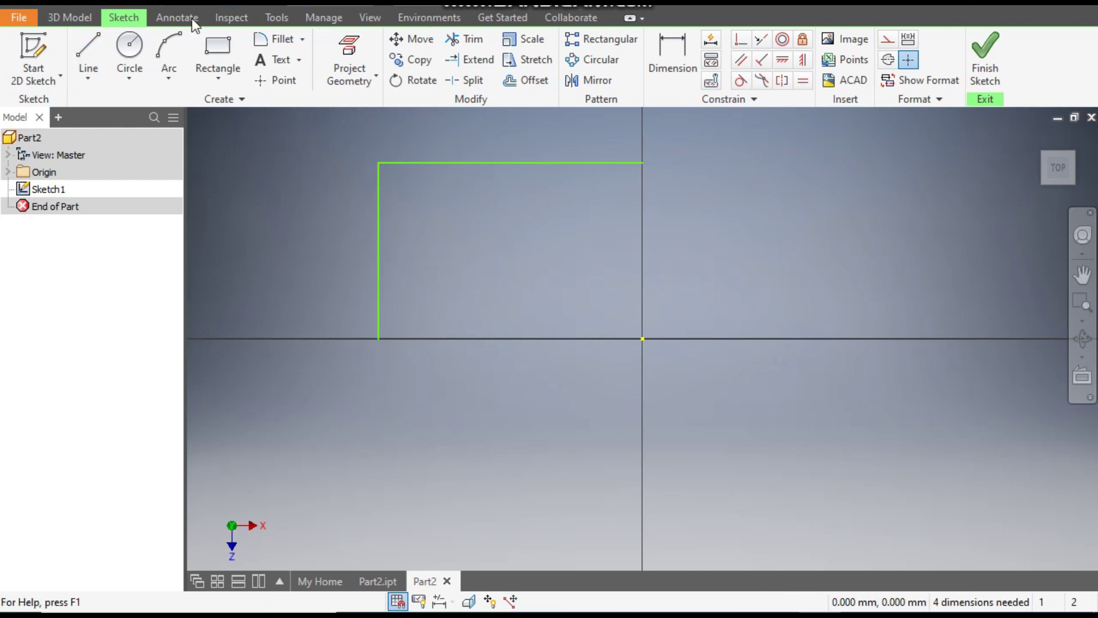
Draw a vertical line from the open end of the horizontal line to the origin and convert it to construction geometry.
{"action": "left_click", "coordinate": [94, 46]}
{"action": "left_click", "coordinate": [642, 164]}
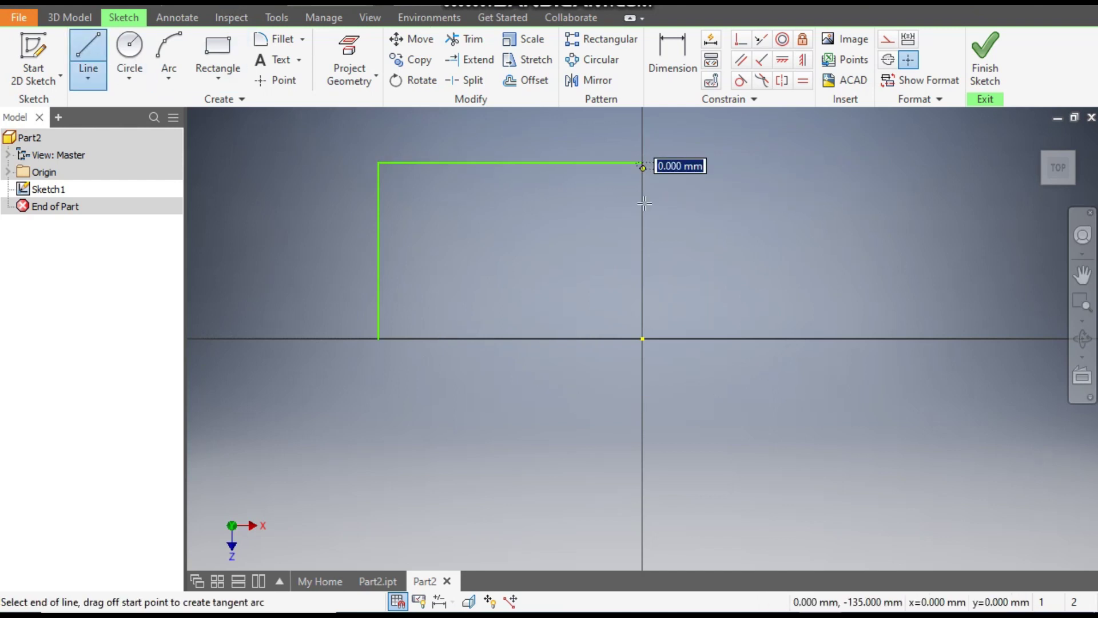
{"action": "left_click", "coordinate": [642, 339]}
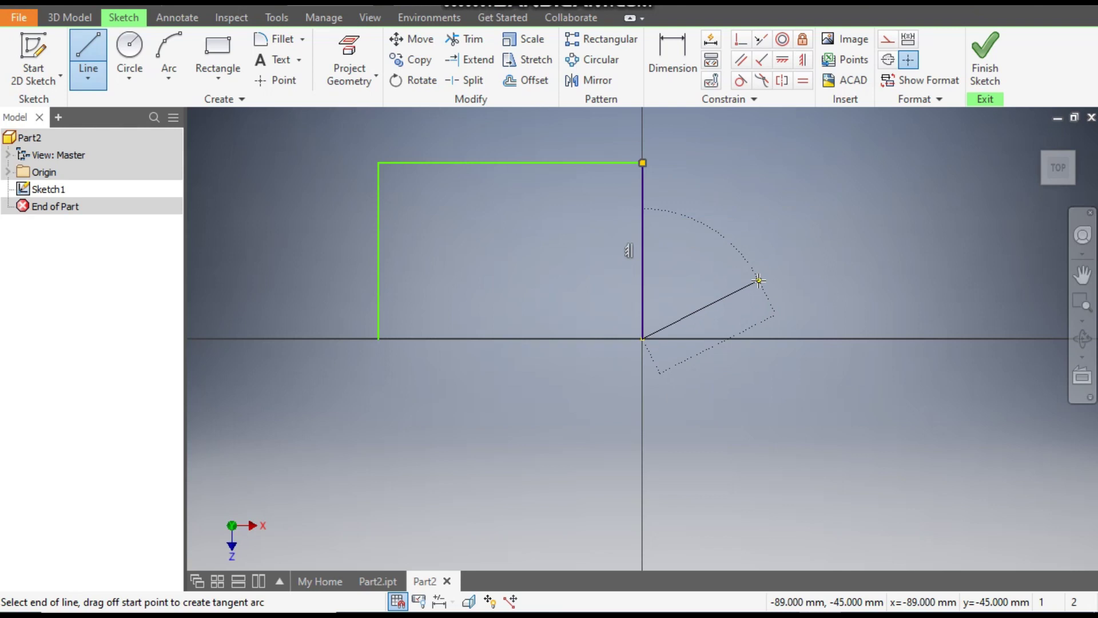
{"action": "key", "text": "Escape"}
{"action": "left_click", "coordinate": [643, 217]}
{"action": "left_click", "coordinate": [889, 41]}
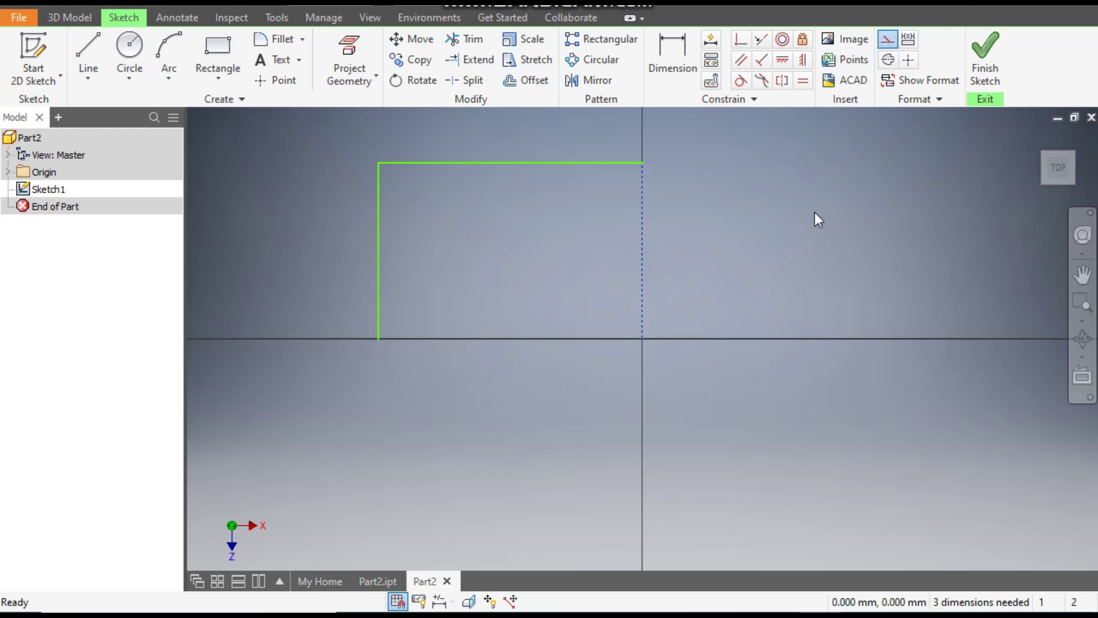
Dimension the distance between the outer vertical line and the construction centerline as 400 mm.
{"action": "left_click", "coordinate": [680, 70]}
{"action": "left_click", "coordinate": [379, 217]}
{"action": "left_click", "coordinate": [642, 233]}
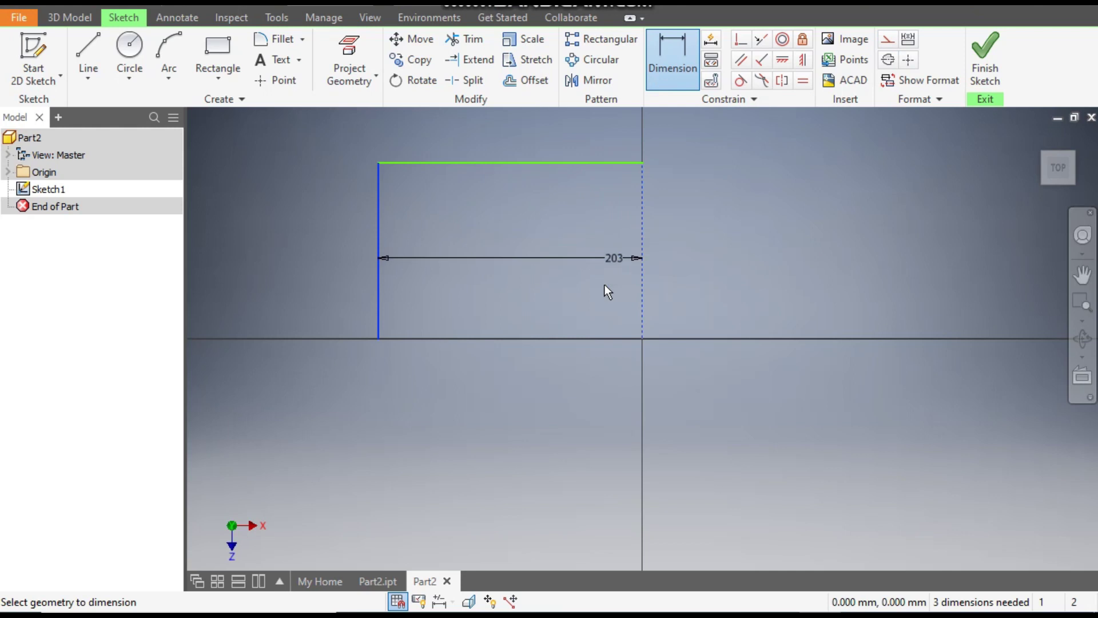
{"action": "left_click", "coordinate": [562, 385]}
{"action": "type", "text": "400"}
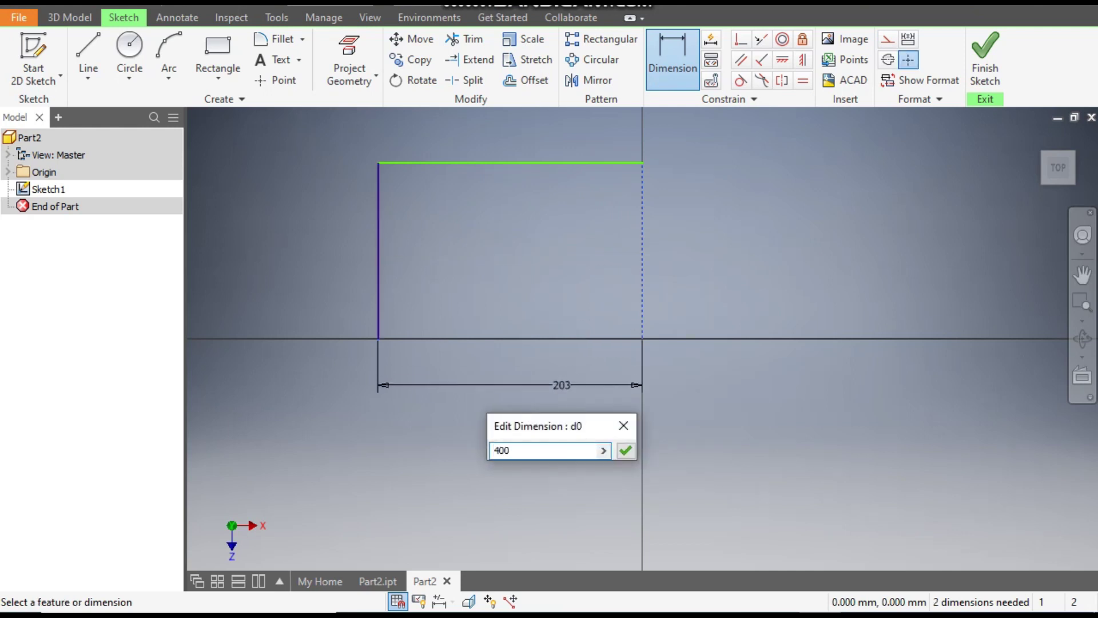
{"action": "key", "text": "Return"}
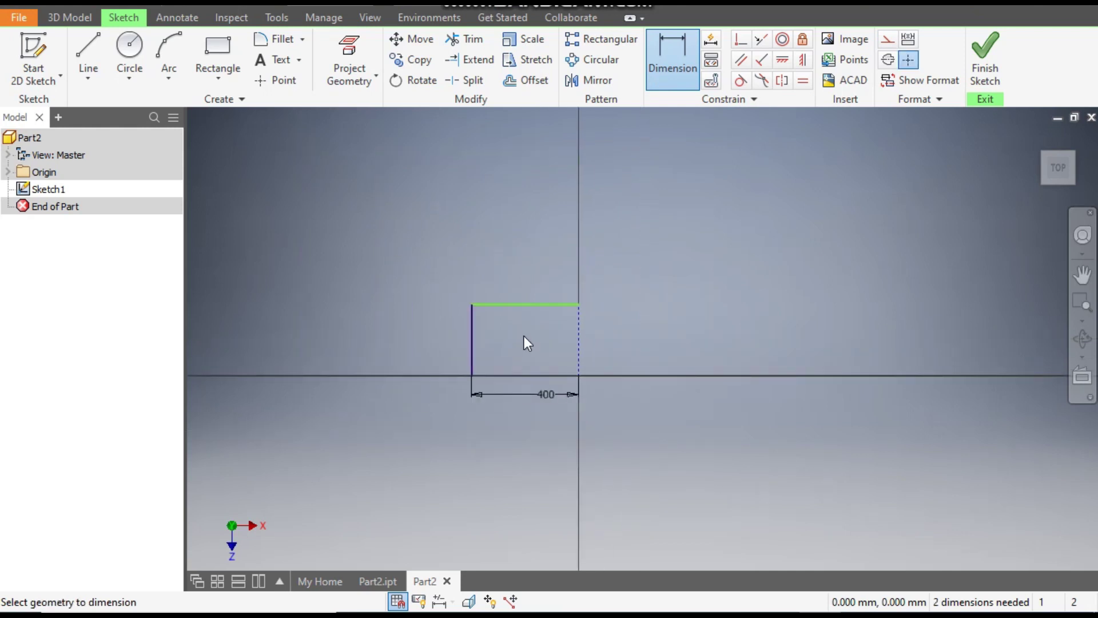
Dimension the length of the outer vertical line as 700 mm.
{"action": "left_click", "coordinate": [425, 346]}
{"action": "left_click", "coordinate": [360, 354]}
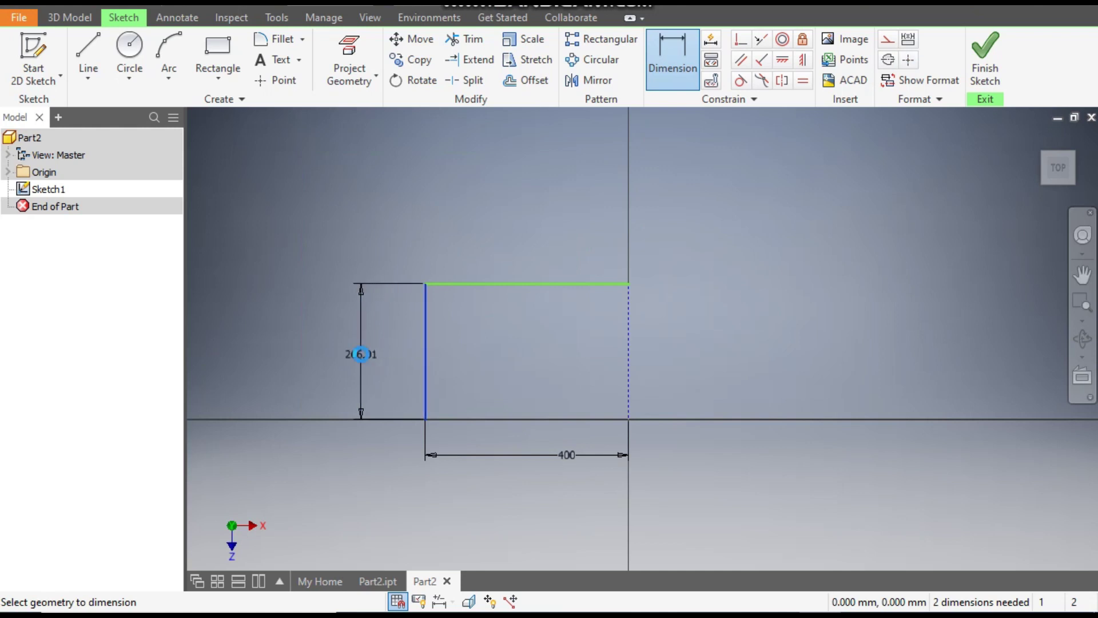
{"action": "type", "text": "700"}
{"action": "key", "text": "Return"}
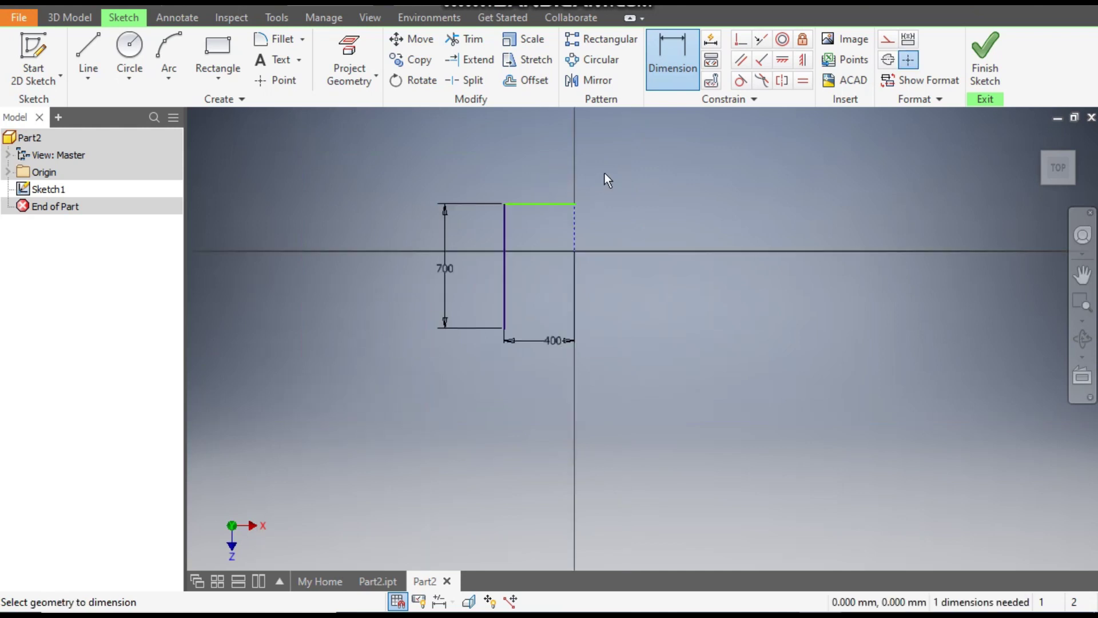
Apply a horizontal constraint between the origin and the lower endpoint of the 700 mm line.
{"action": "left_click", "coordinate": [783, 60]}
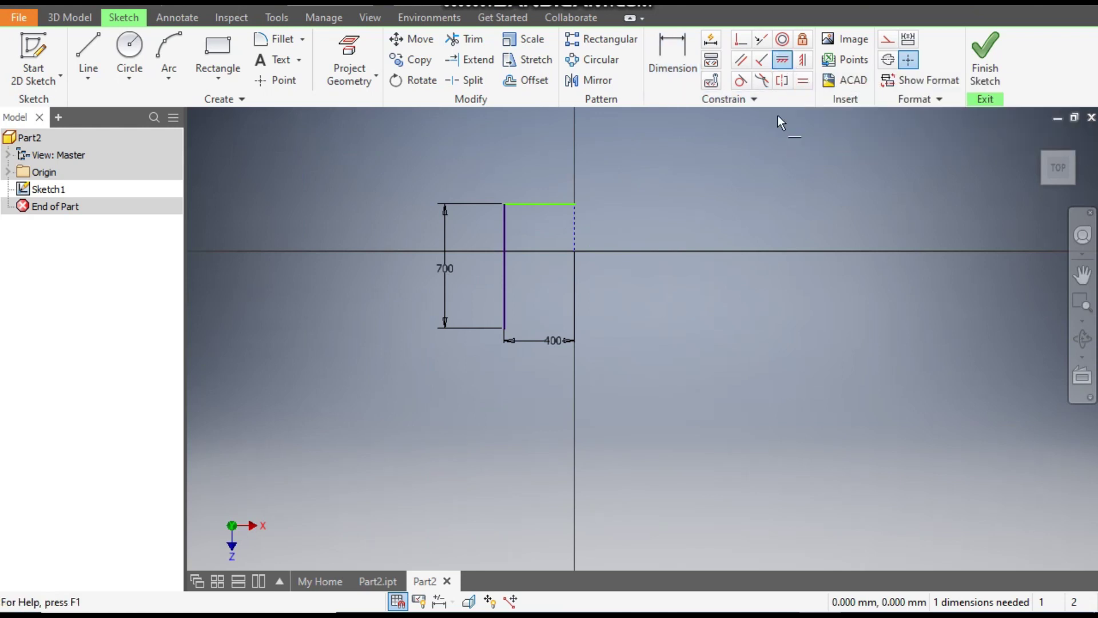
{"action": "left_click", "coordinate": [574, 252]}
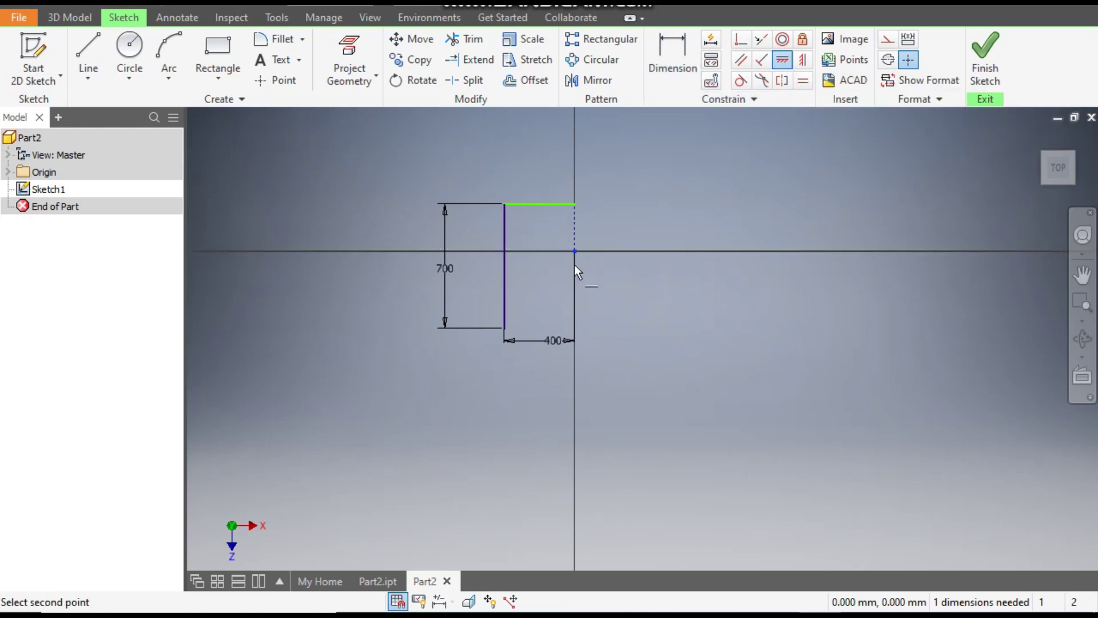
{"action": "left_click", "coordinate": [505, 326]}
{"action": "middle_click_drag", "start_coordinate": [521, 216], "coordinate": [533, 212]}
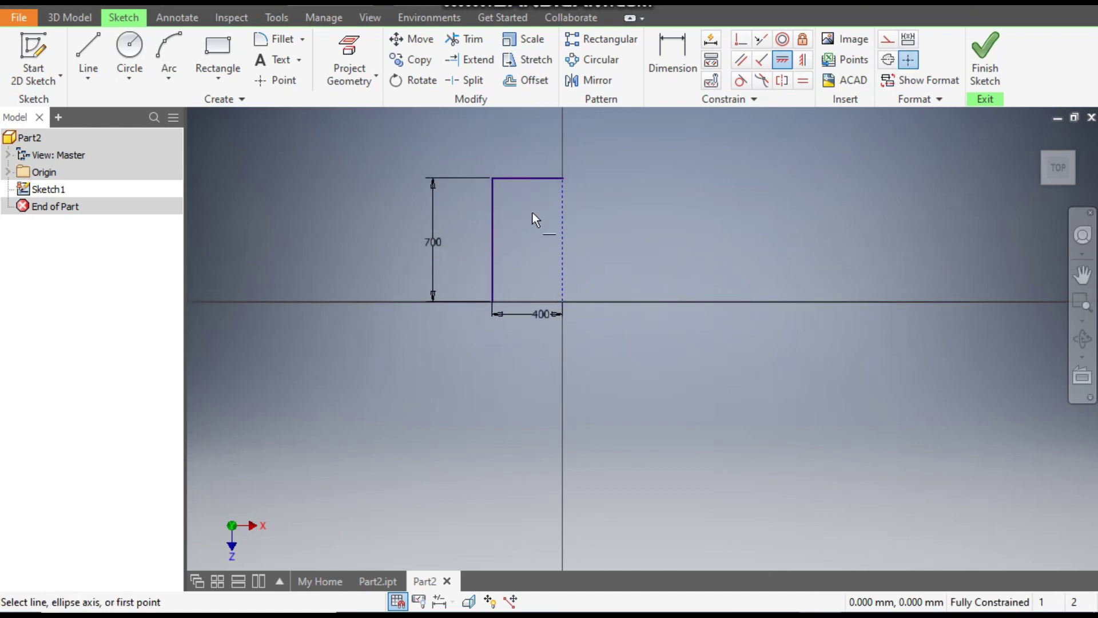
Mirror the vertical and horizontal profile lines about the construction centerline.
{"action": "left_click", "coordinate": [593, 83]}
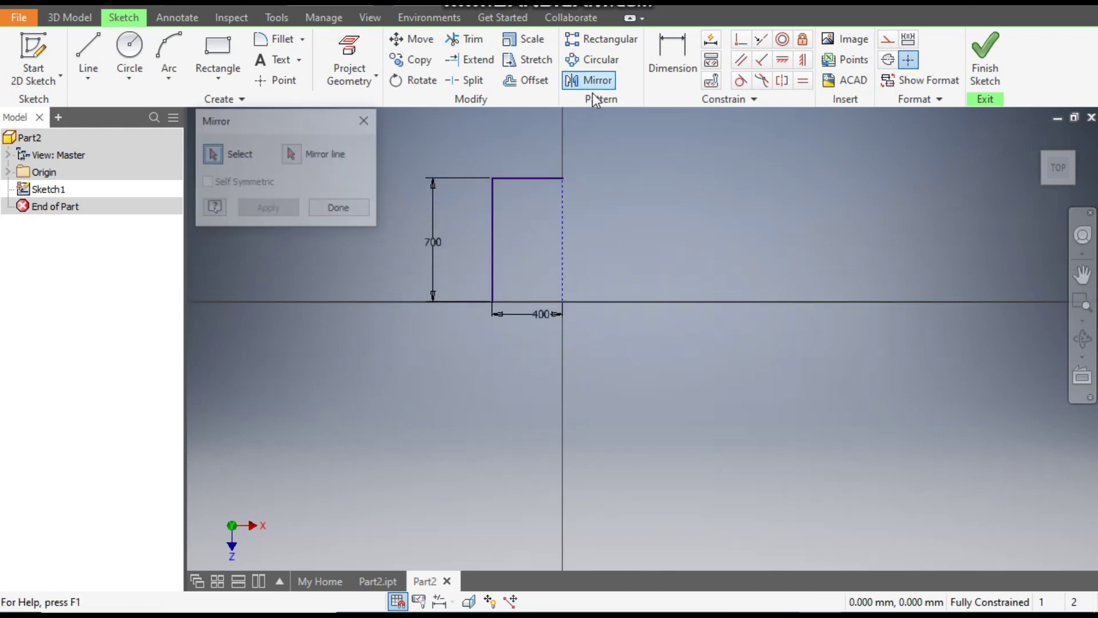
{"action": "left_click_drag", "start_coordinate": [520, 155], "coordinate": [475, 242]}
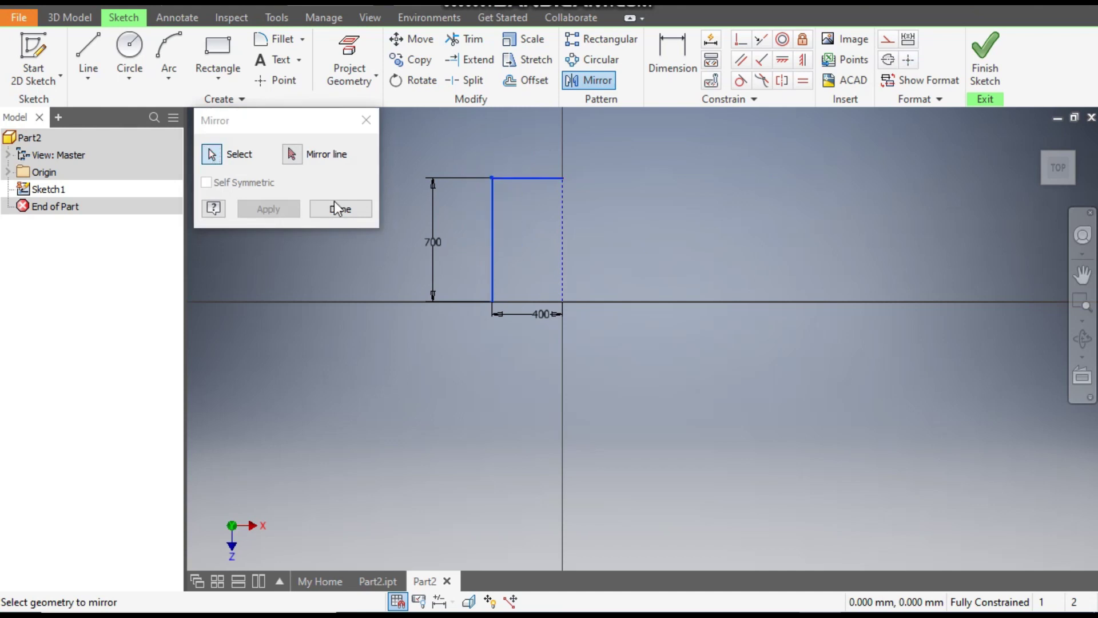
{"action": "left_click", "coordinate": [291, 155]}
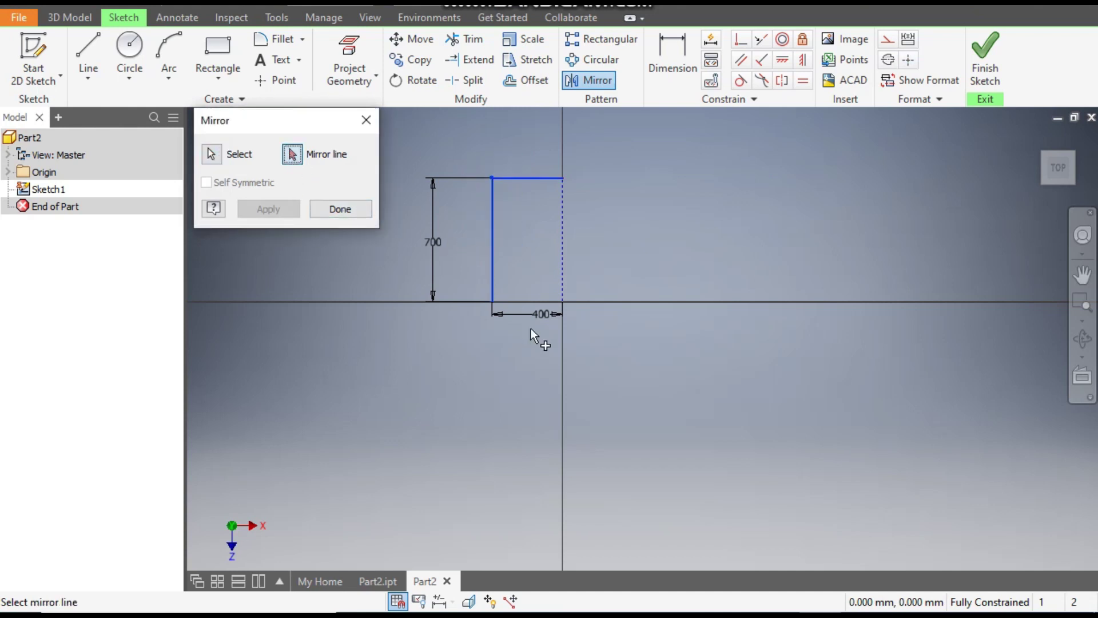
{"action": "left_click", "coordinate": [564, 229]}
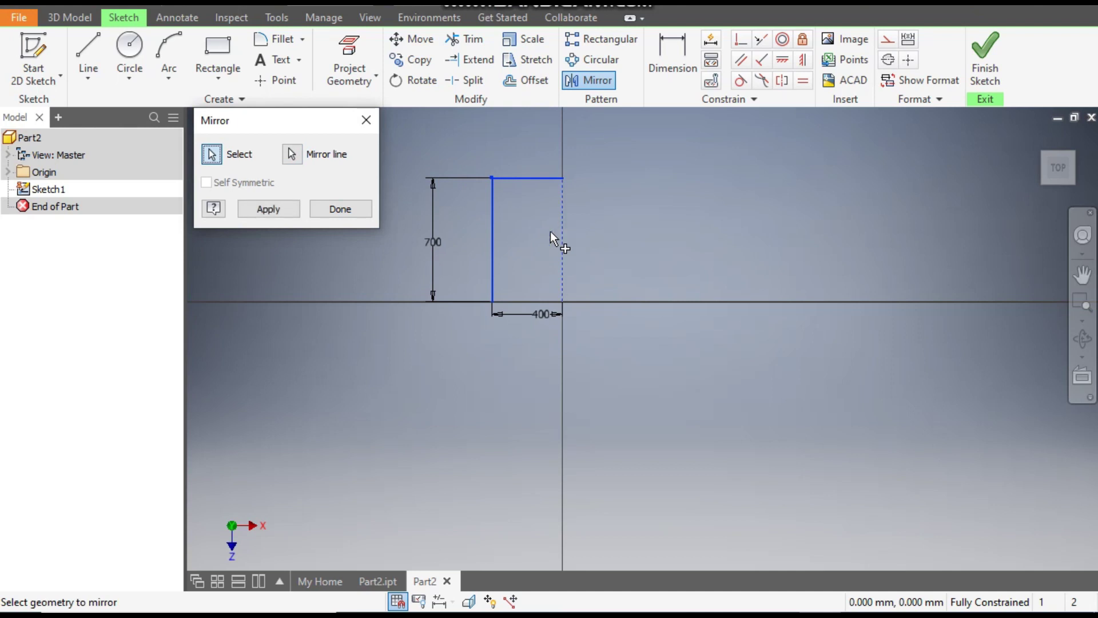
{"action": "left_click", "coordinate": [282, 207]}
{"action": "left_click", "coordinate": [342, 211]}
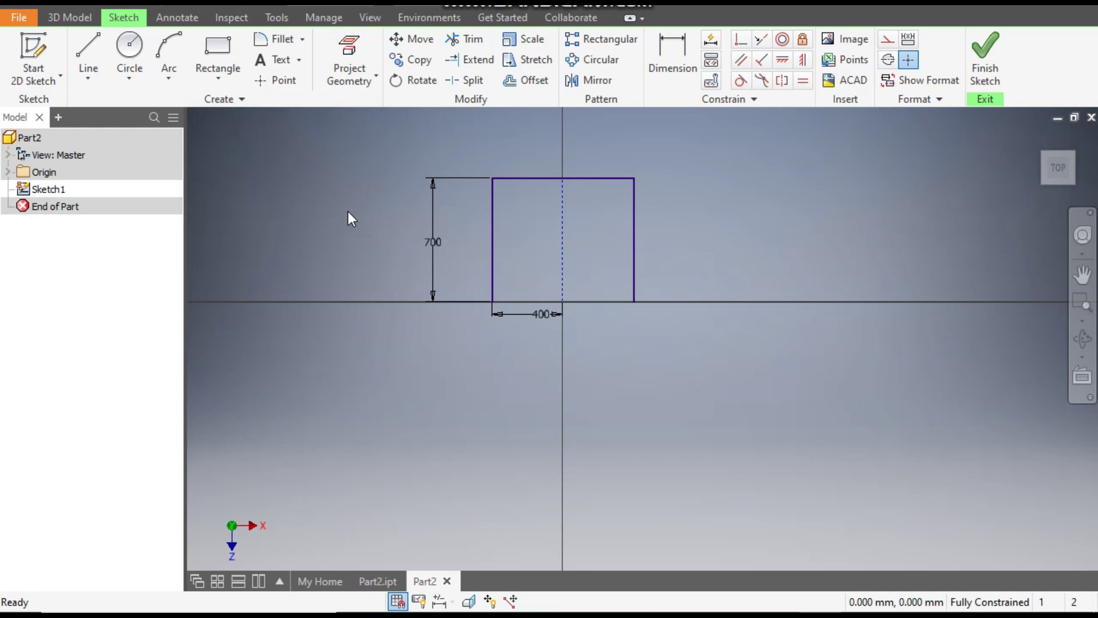
Offset the three-sided outline inward by 30 mm.
{"action": "left_click", "coordinate": [531, 86]}
{"action": "left_click", "coordinate": [600, 178]}
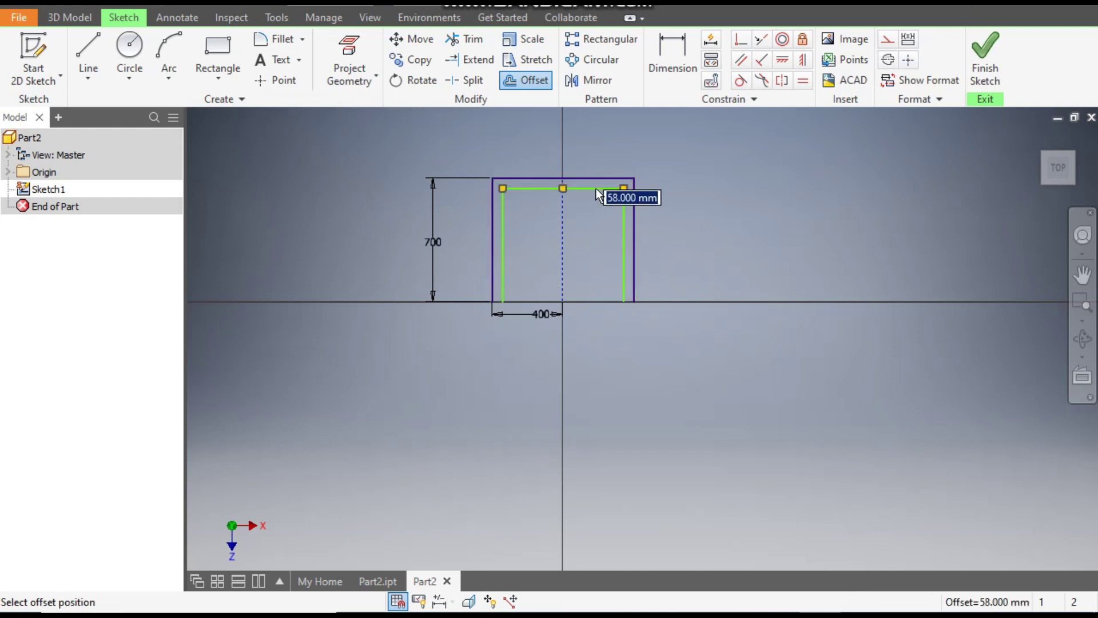
{"action": "type", "text": "30"}
{"action": "key", "text": "Return"}
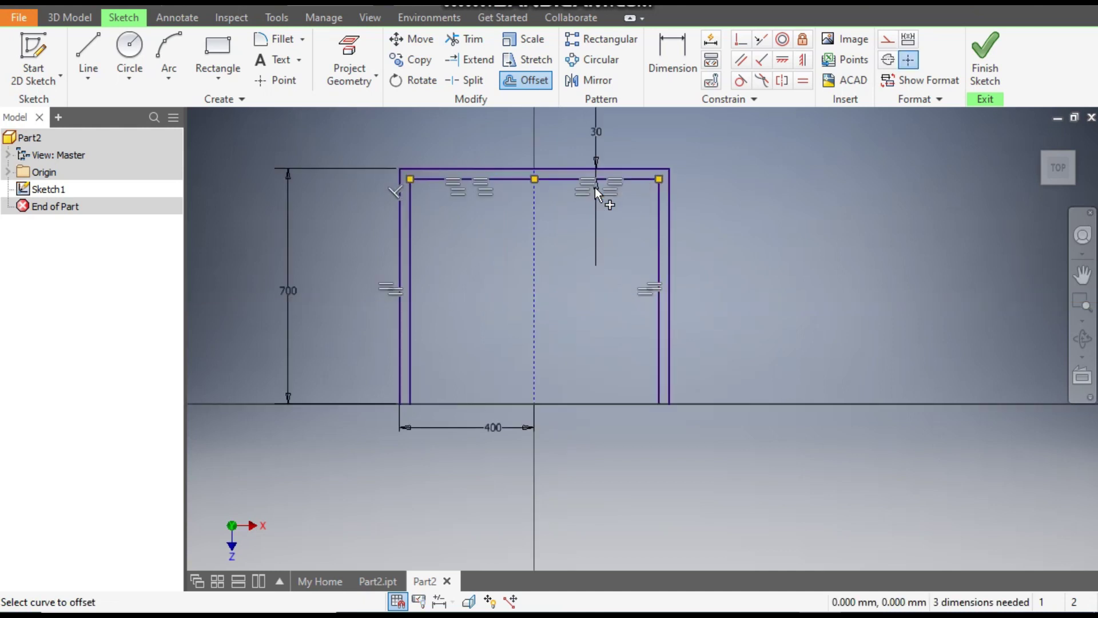
Close the open ends of both legs of the U-shaped profile with short lines and finish the sketch.
{"action": "left_click", "coordinate": [87, 47]}
{"action": "left_click", "coordinate": [400, 404]}
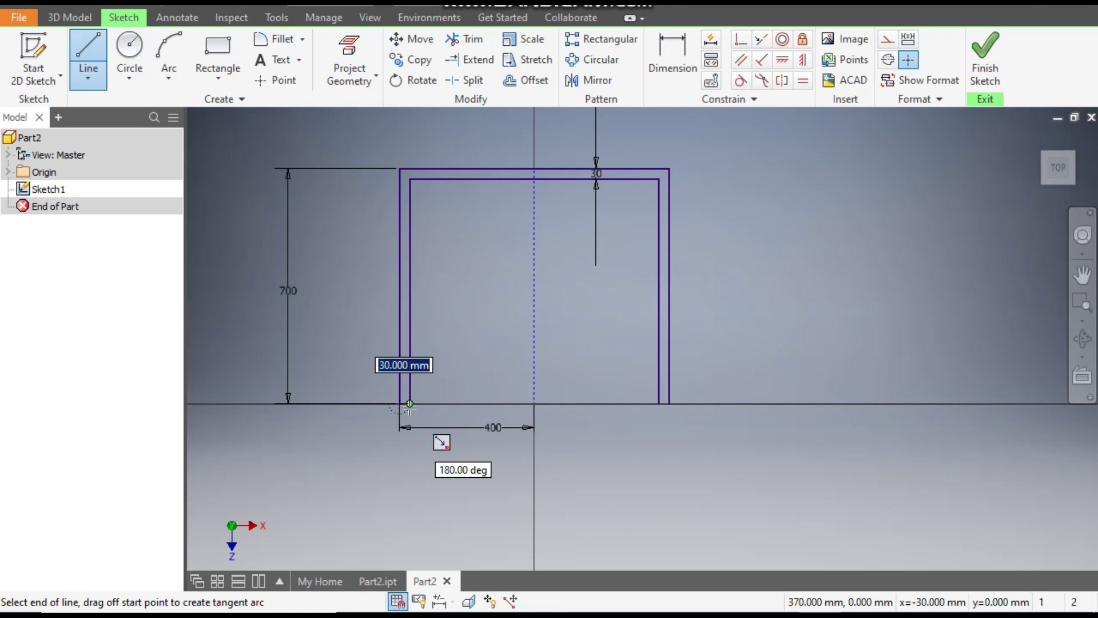
{"action": "left_click", "coordinate": [659, 404]}
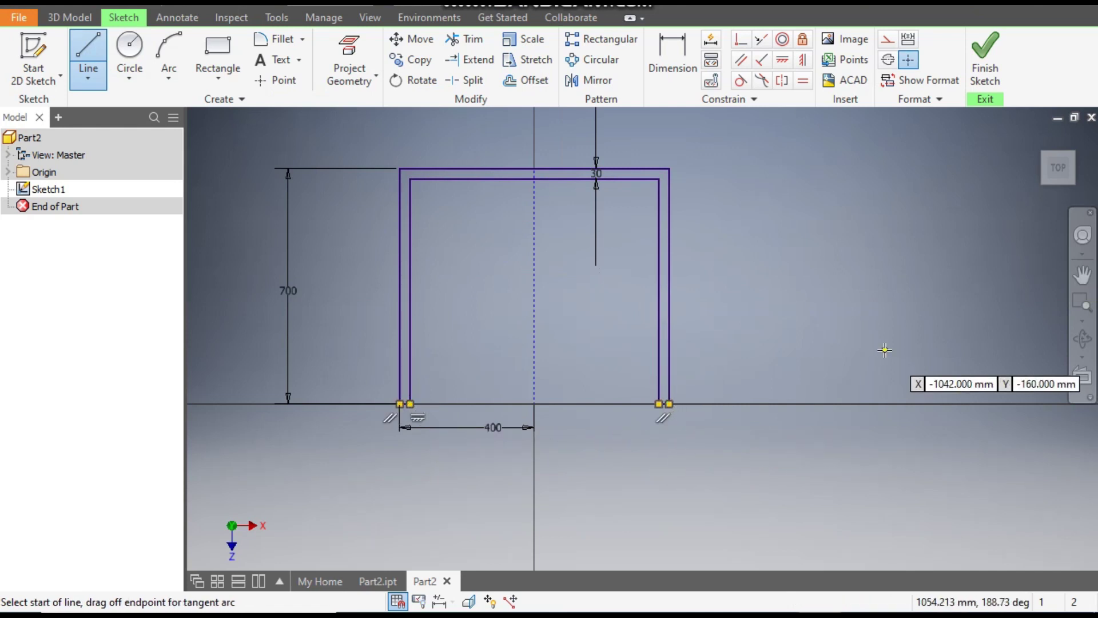
{"action": "key", "text": "Escape"}
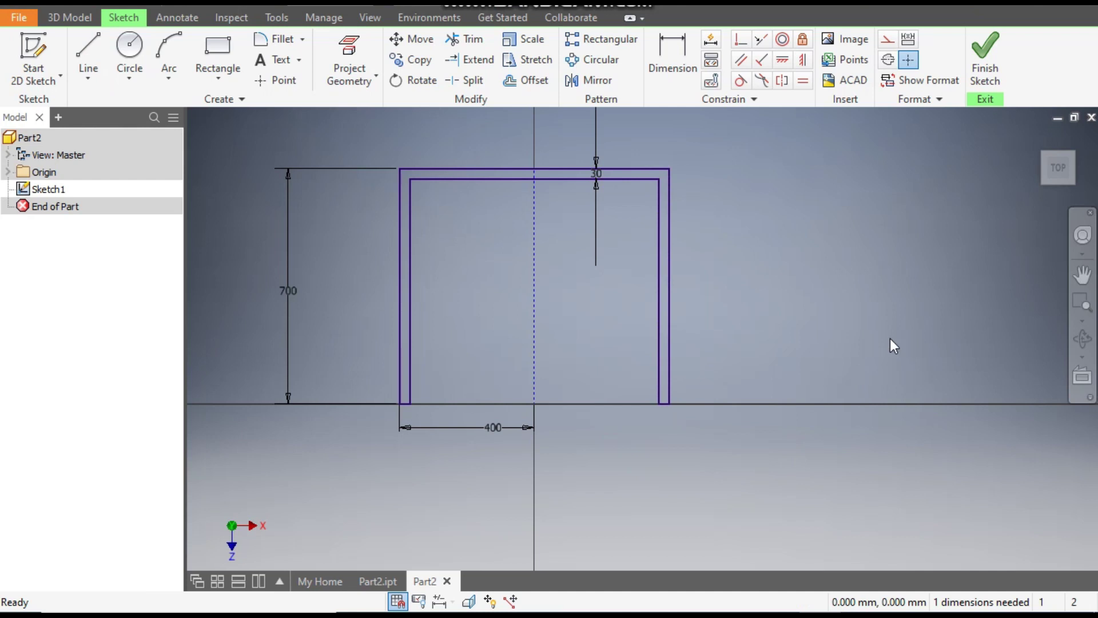
{"action": "left_click", "coordinate": [995, 53]}
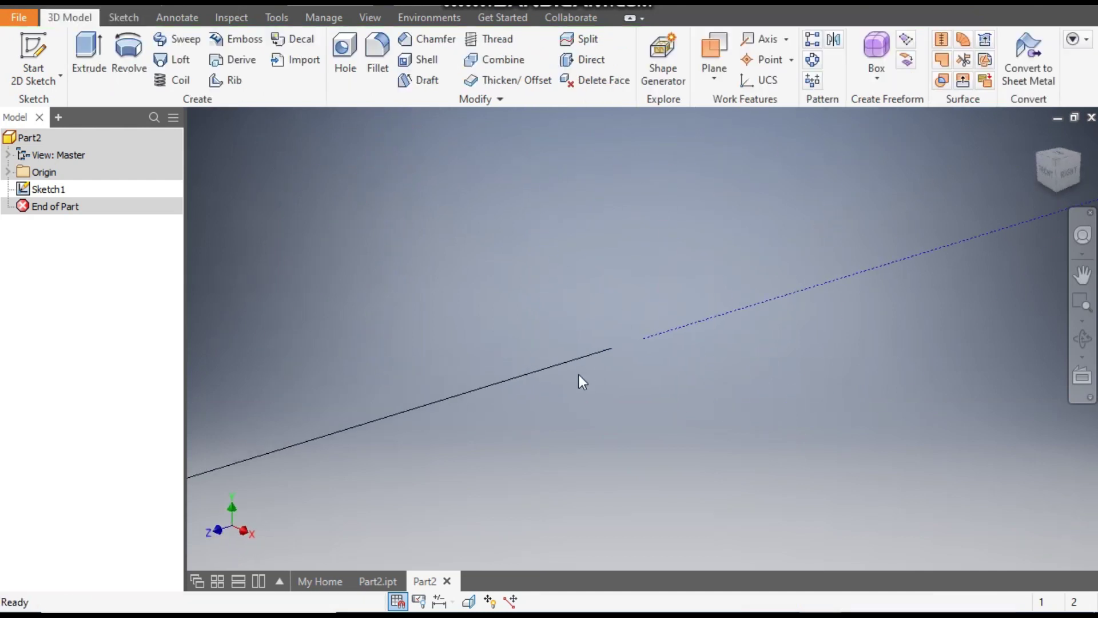
{"action": "scroll", "coordinate": [565, 395], "scroll_direction": "down", "scroll_amount": 4}
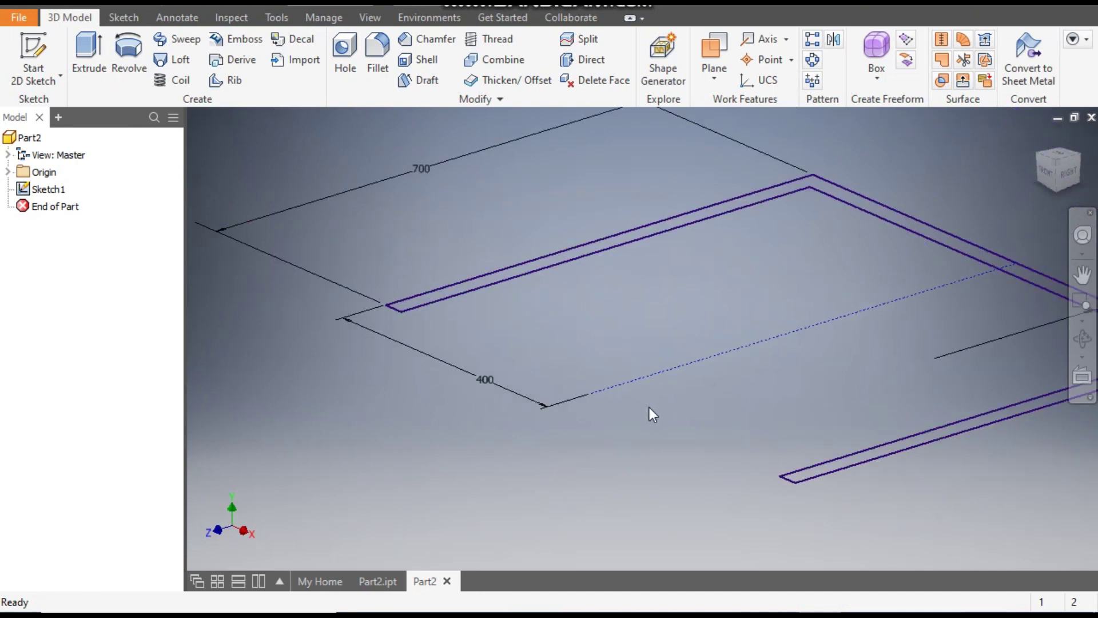
{"action": "scroll", "coordinate": [657, 343], "scroll_direction": "down", "scroll_amount": 4}
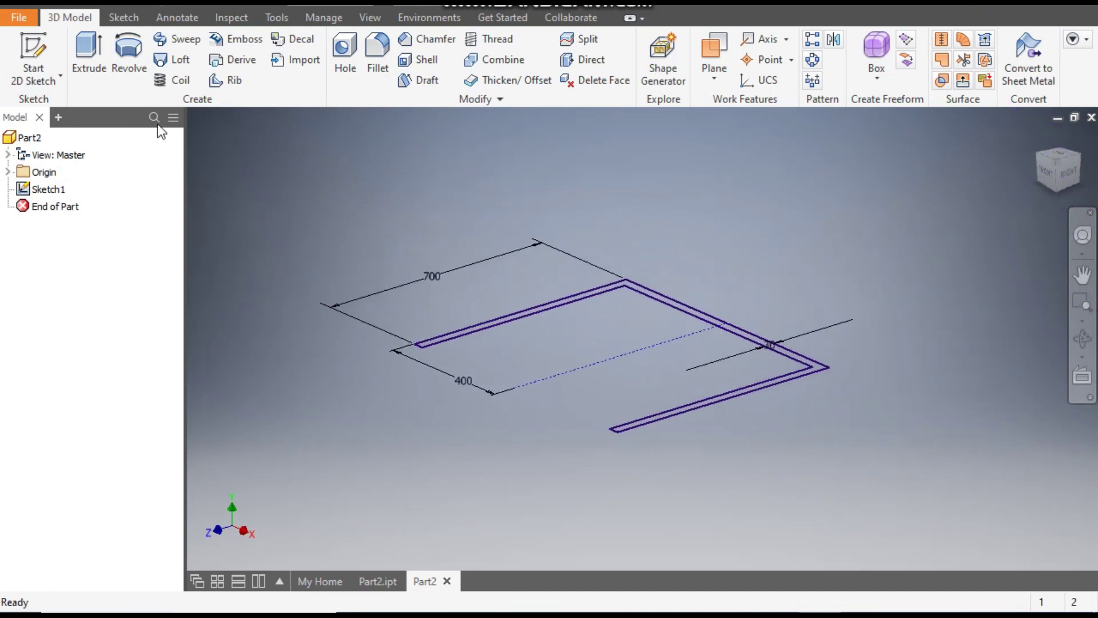
Extrude the U-shaped profile 900 mm symmetrically about the sketch plane.
{"action": "left_click", "coordinate": [85, 52]}
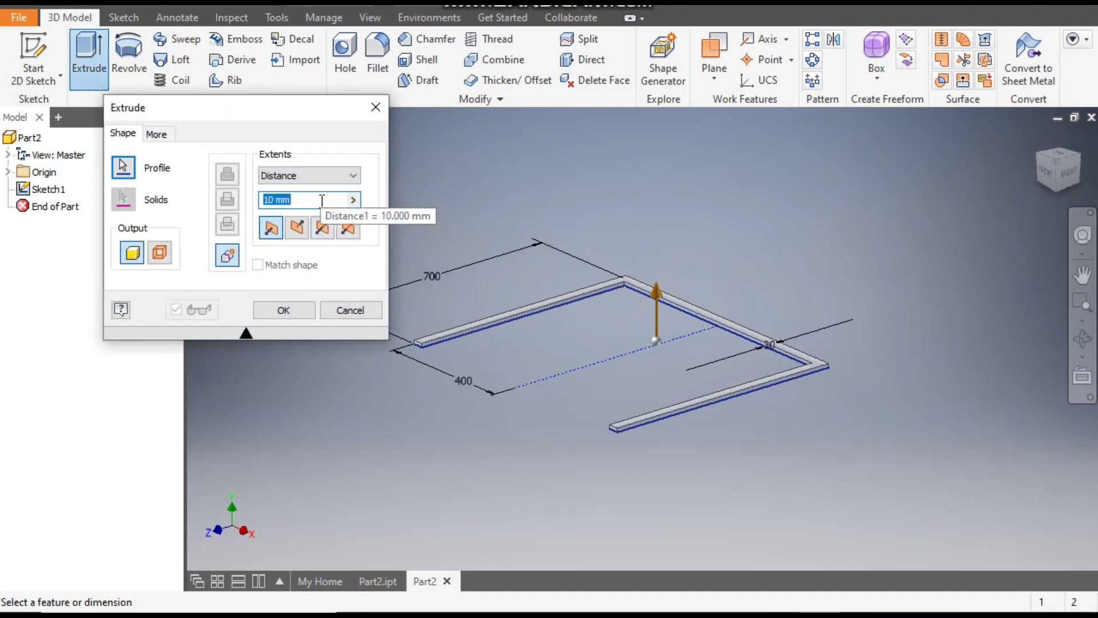
{"action": "type", "text": "900"}
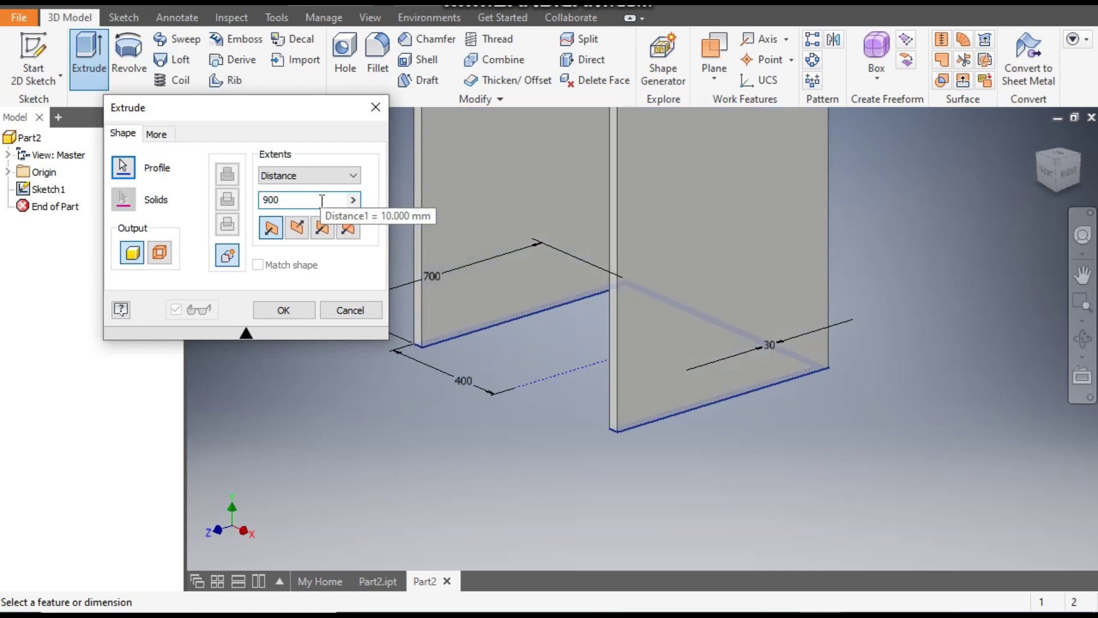
{"action": "scroll", "coordinate": [531, 335], "scroll_direction": "down", "scroll_amount": 5}
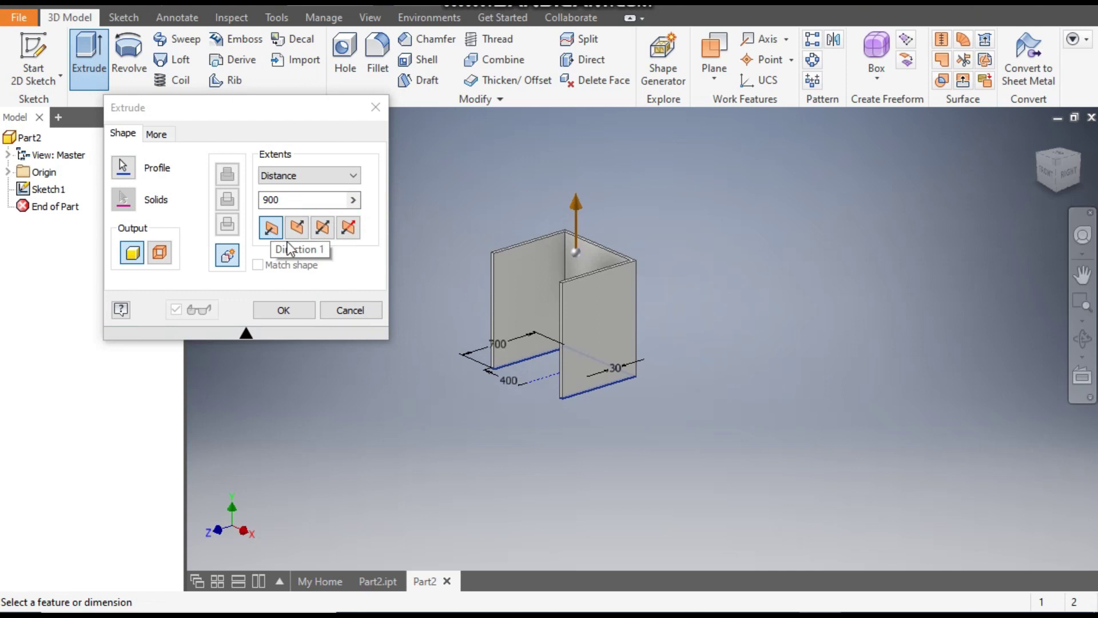
{"action": "left_click", "coordinate": [329, 234]}
{"action": "left_click", "coordinate": [300, 316]}
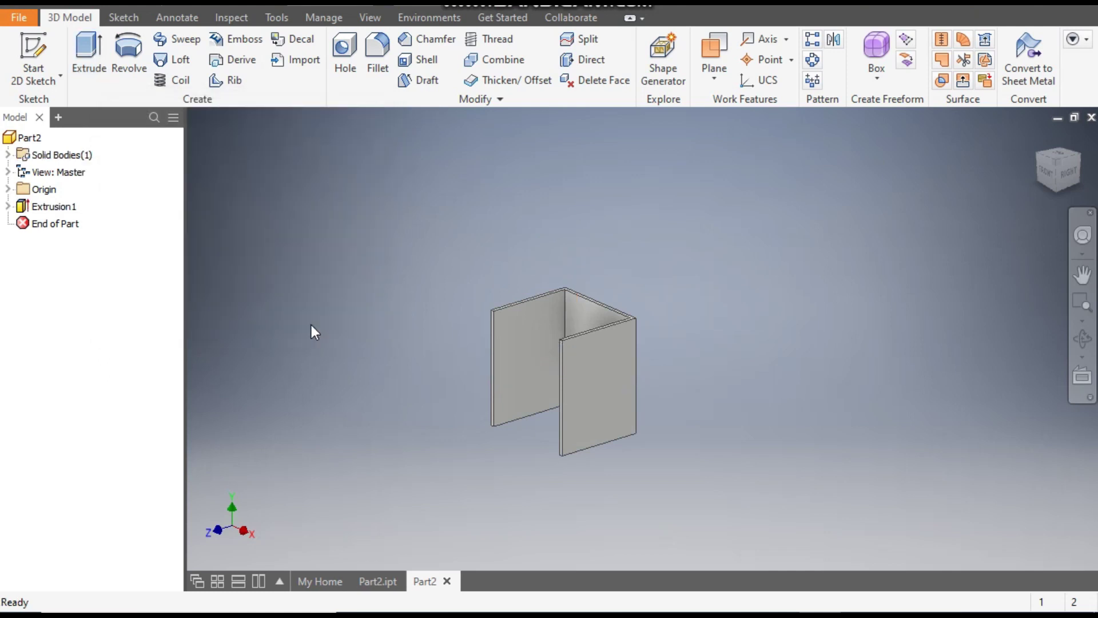
Start a sketch on the inner face of the back panel and draw a two-point rectangle across its width near the upper edge.
{"action": "scroll", "coordinate": [514, 434], "scroll_direction": "up", "scroll_amount": 3}
{"action": "middle_click_drag", "start_coordinate": [549, 422], "coordinate": [539, 451]}
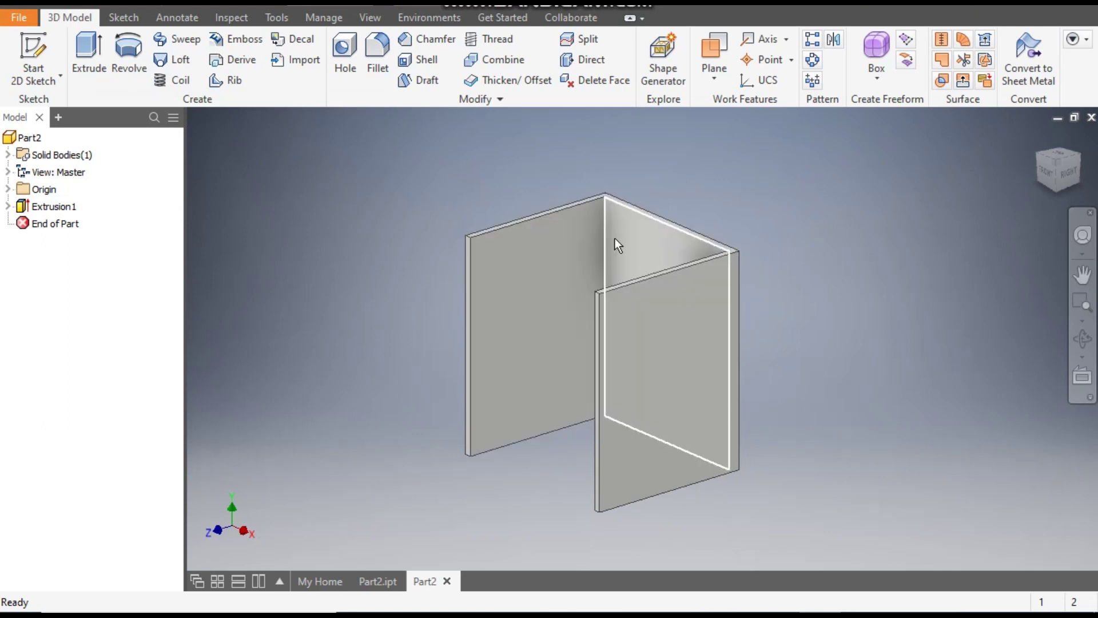
{"action": "left_click", "coordinate": [629, 239]}
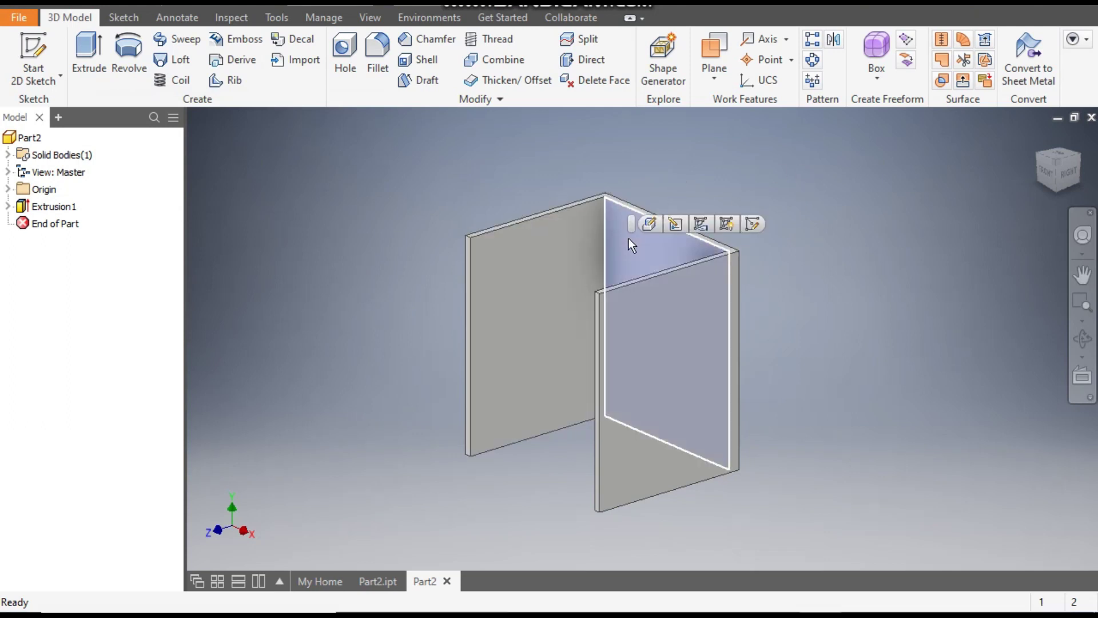
{"action": "left_click", "coordinate": [757, 222]}
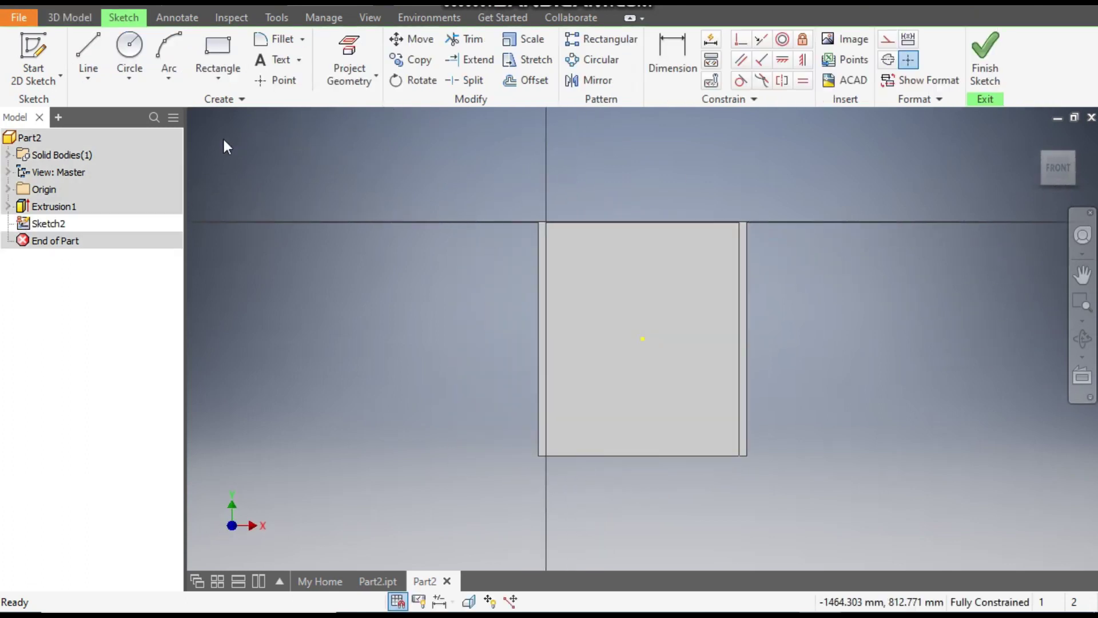
{"action": "left_click", "coordinate": [216, 65]}
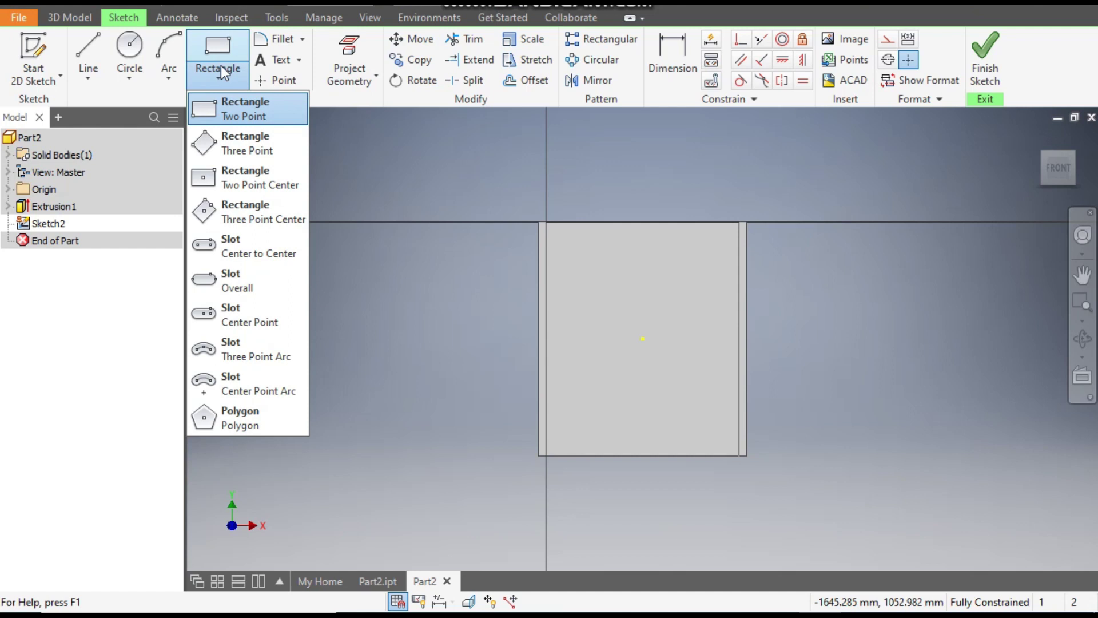
{"action": "left_click", "coordinate": [249, 111]}
{"action": "scroll", "coordinate": [573, 234], "scroll_direction": "down", "scroll_amount": 3}
{"action": "left_click", "coordinate": [522, 231]}
{"action": "left_click", "coordinate": [887, 266]}
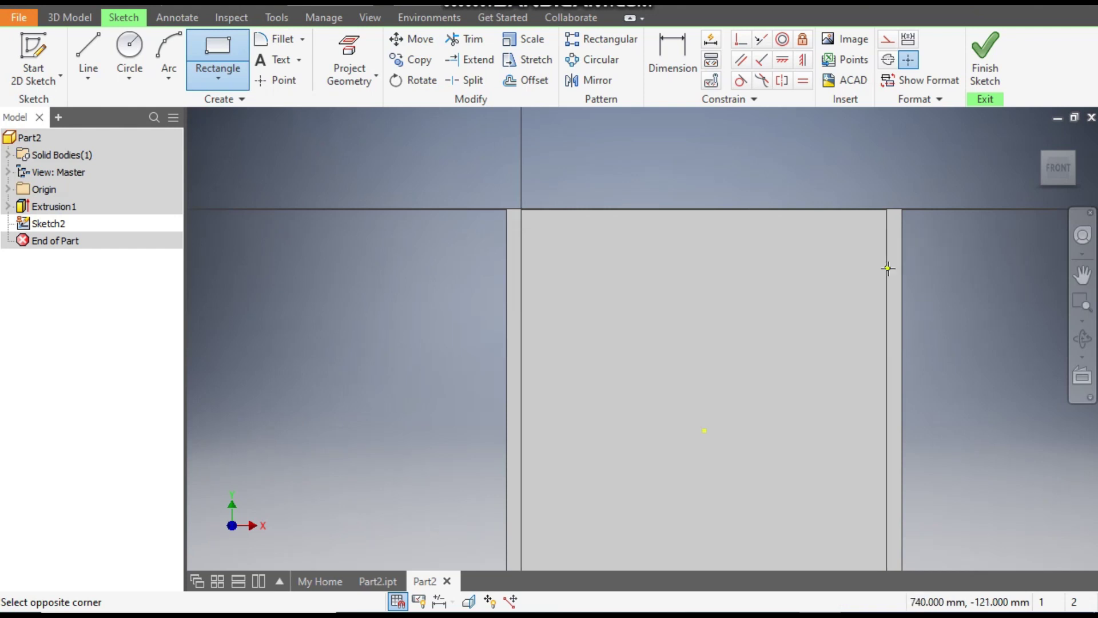
Draw a second two-point rectangle about 94 mm high across the back panel's width near its lower edge.
{"action": "scroll", "coordinate": [649, 226], "scroll_direction": "up", "scroll_amount": 5}
{"action": "scroll", "coordinate": [626, 362], "scroll_direction": "down", "scroll_amount": 3}
{"action": "left_click", "coordinate": [583, 331]}
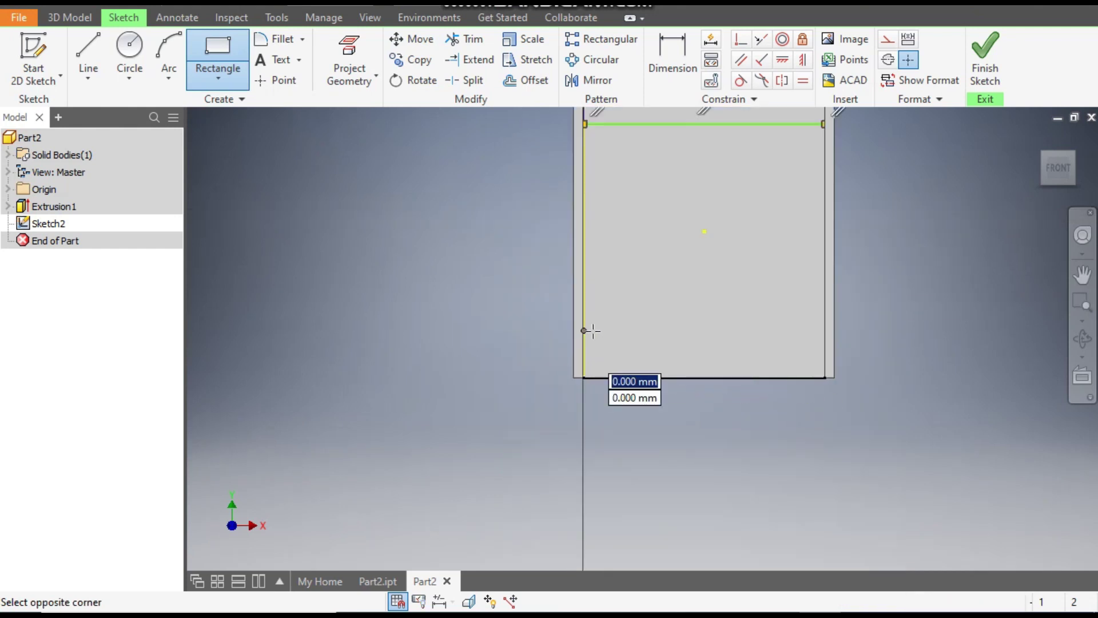
{"action": "left_click", "coordinate": [825, 362]}
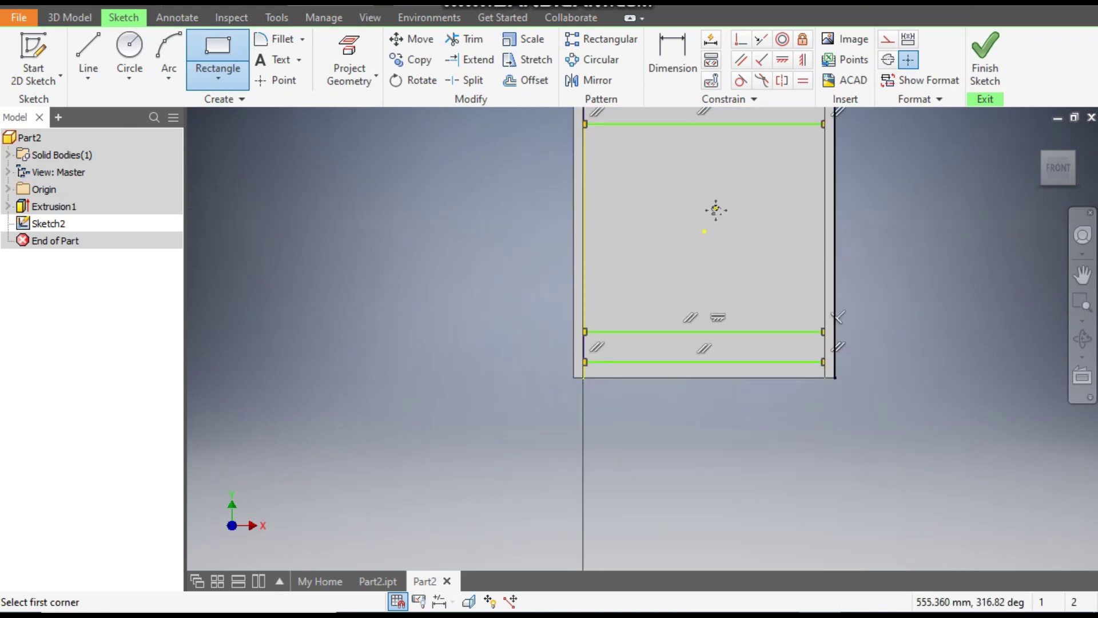
Draw a two-point center rectangle about 114 mm high from the back panel's center point across its full width.
{"action": "middle_click_drag", "start_coordinate": [716, 208], "coordinate": [681, 291]}
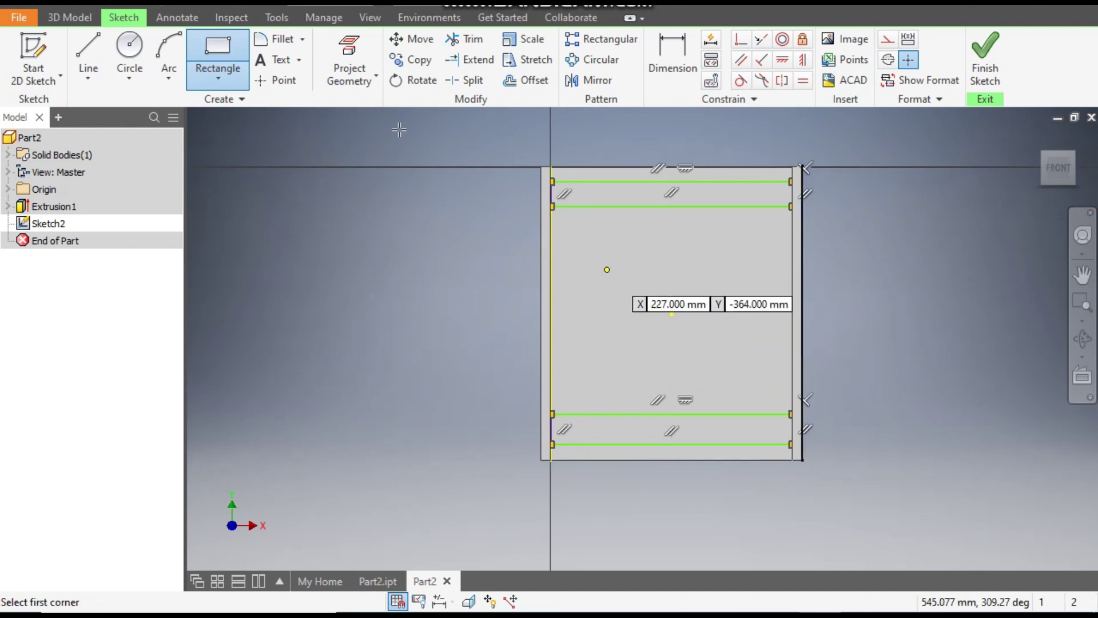
{"action": "left_click", "coordinate": [235, 80]}
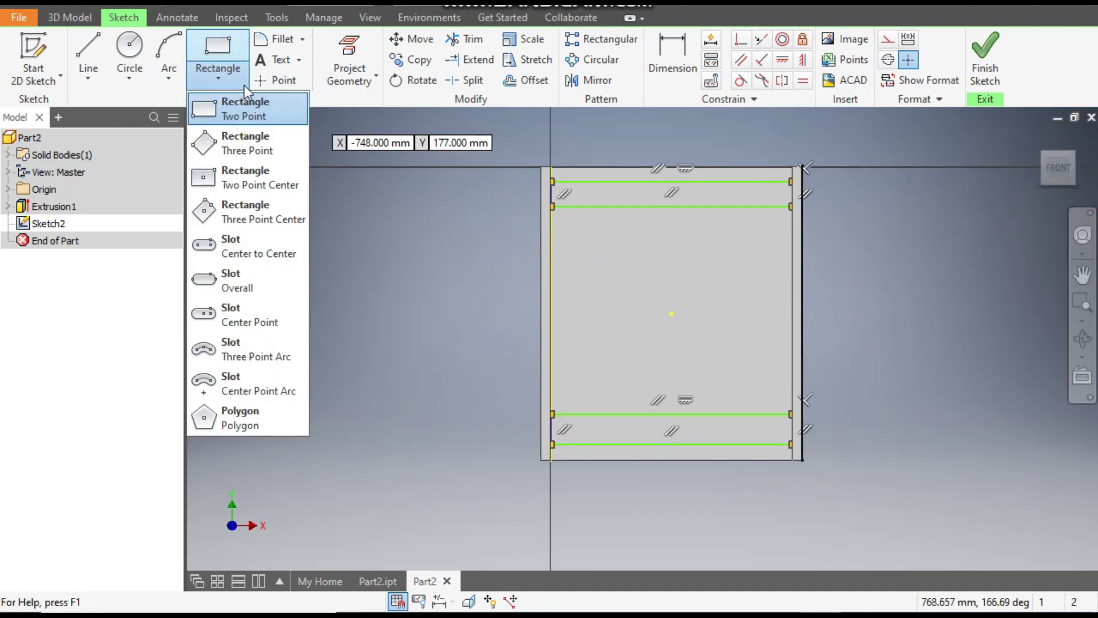
{"action": "left_click", "coordinate": [256, 182]}
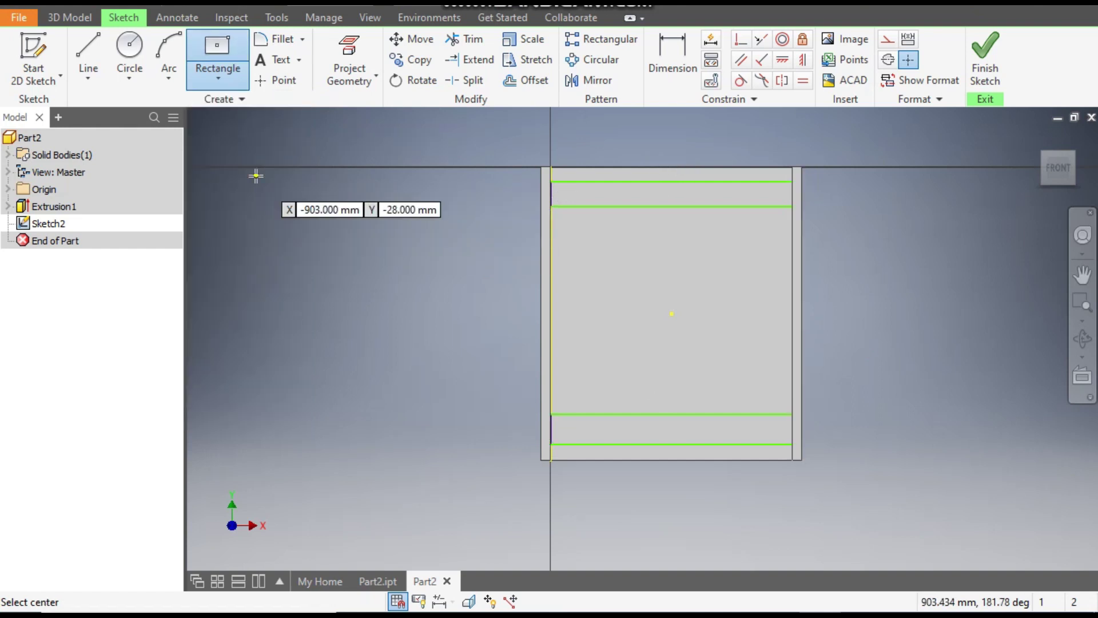
{"action": "left_click", "coordinate": [671, 313]}
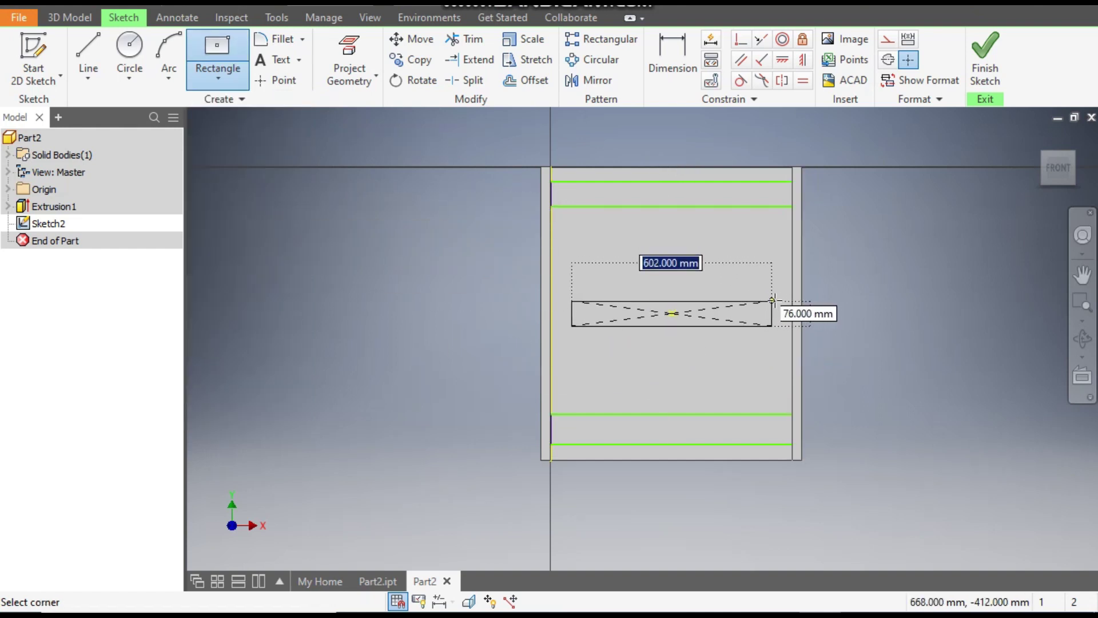
{"action": "left_click", "coordinate": [791, 295]}
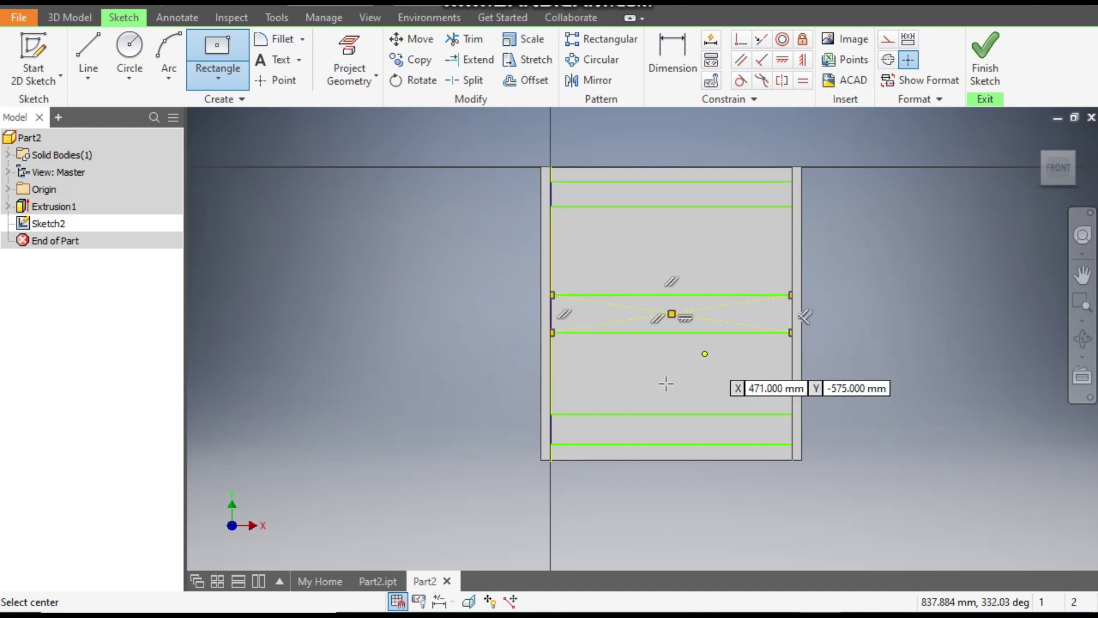
{"action": "key", "text": "Escape"}
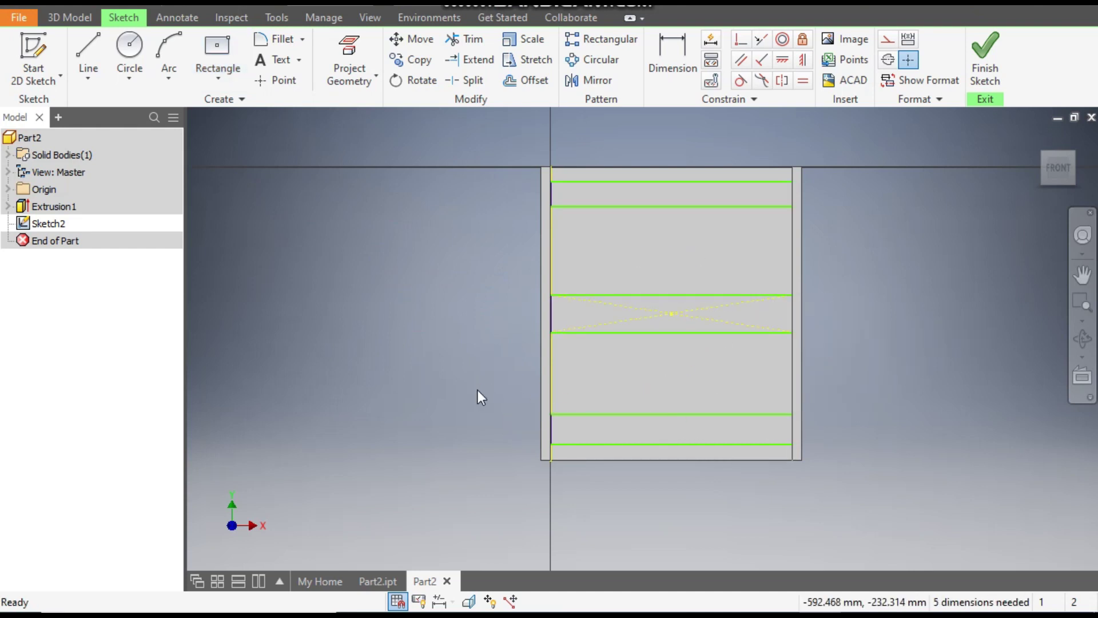
Dimension the upper rectangle's top line 80 mm below the back panel's upper edge.
{"action": "left_click", "coordinate": [660, 53]}
{"action": "left_click", "coordinate": [616, 181]}
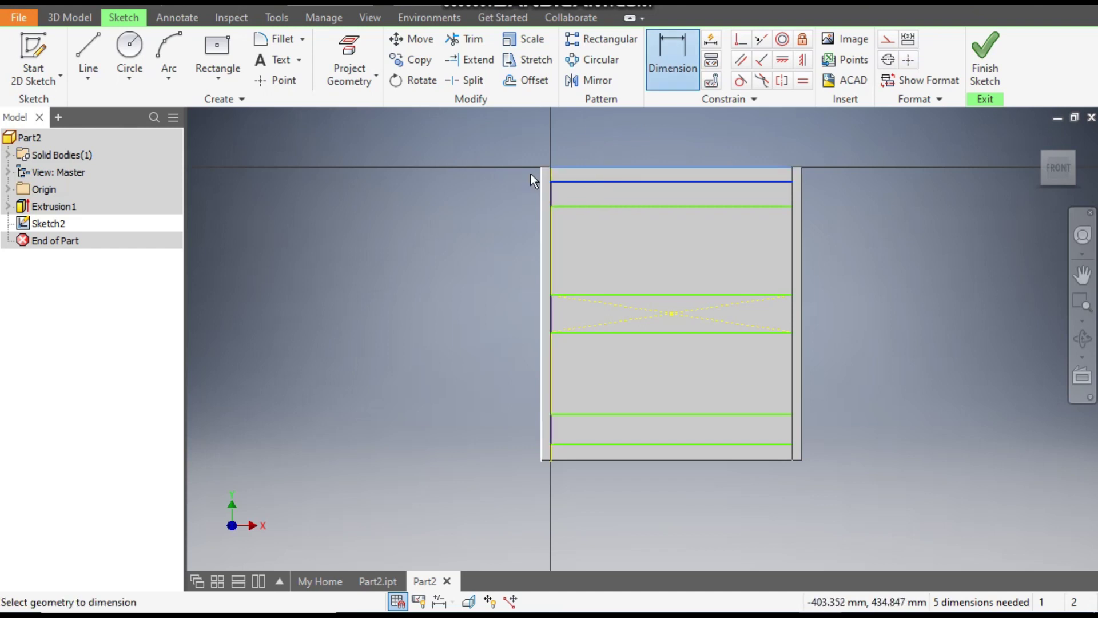
{"action": "left_click", "coordinate": [508, 174]}
{"action": "type", "text": "80"}
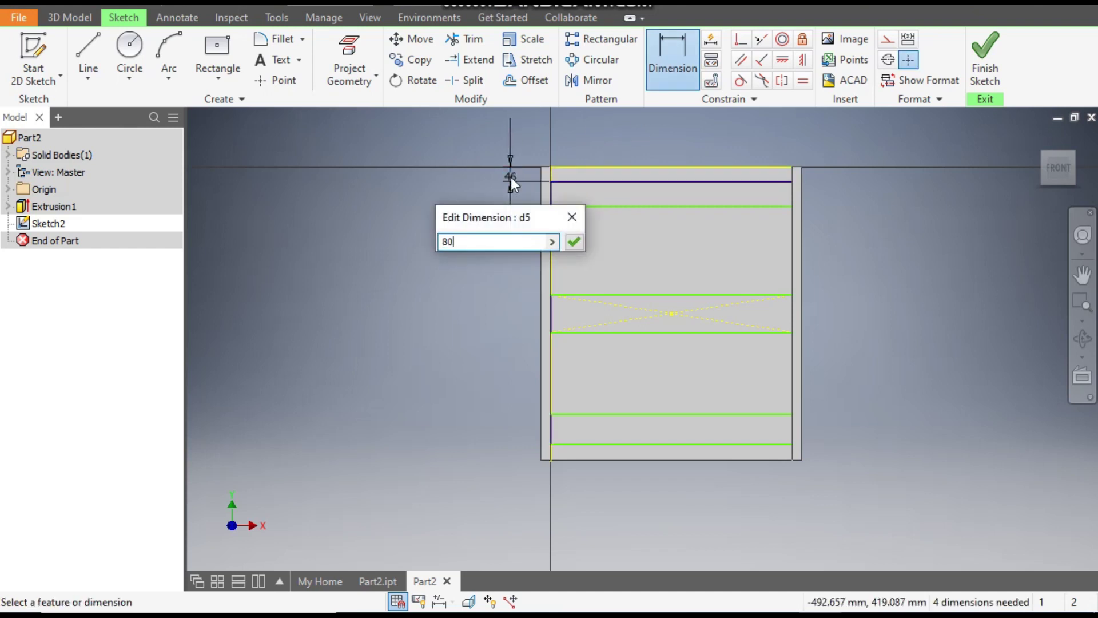
{"action": "key", "text": "Return"}
Dimension the height of the upper rectangle as 30 mm.
{"action": "left_click", "coordinate": [579, 193]}
{"action": "left_click", "coordinate": [585, 207]}
{"action": "left_click", "coordinate": [440, 206]}
{"action": "type", "text": "30"}
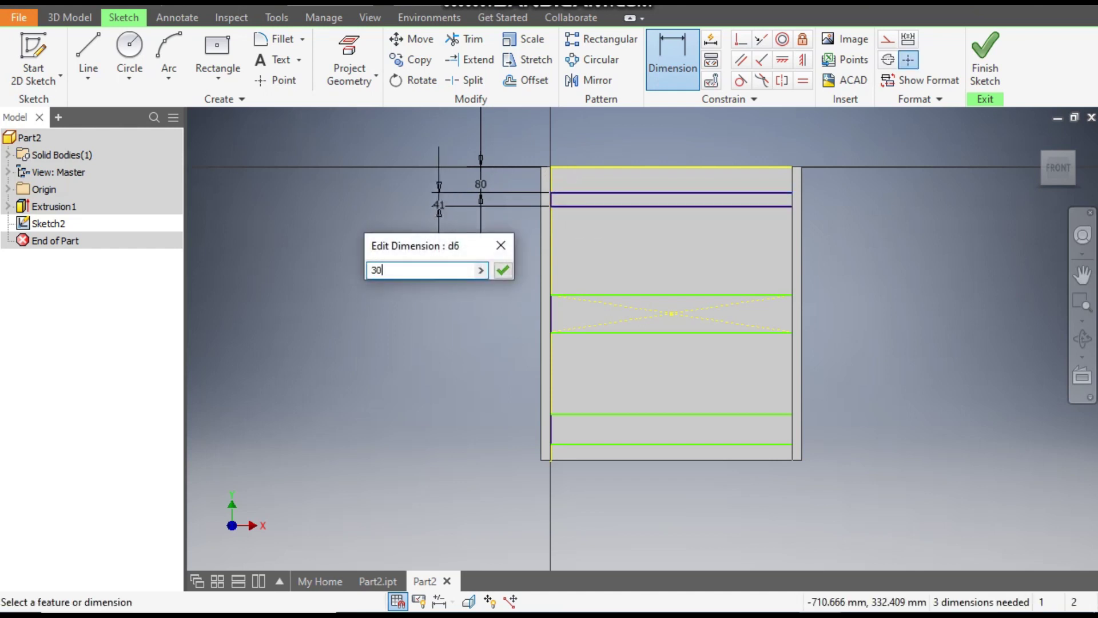
{"action": "key", "text": "Return"}
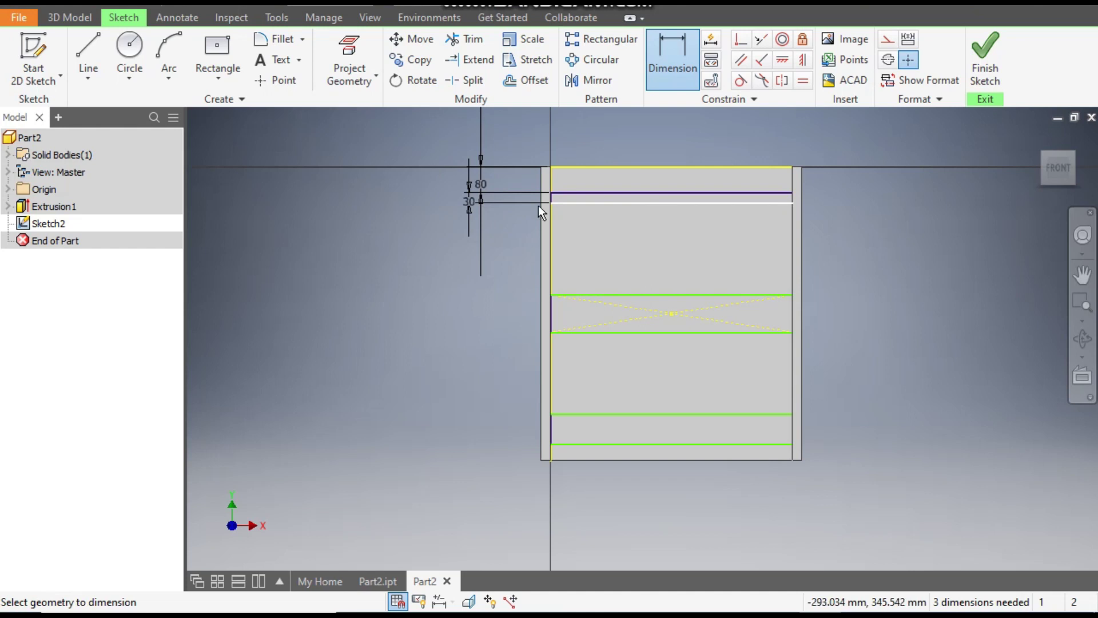
Dimension the height of the lower rectangle as 30 mm.
{"action": "left_click", "coordinate": [633, 414]}
{"action": "left_click", "coordinate": [643, 443]}
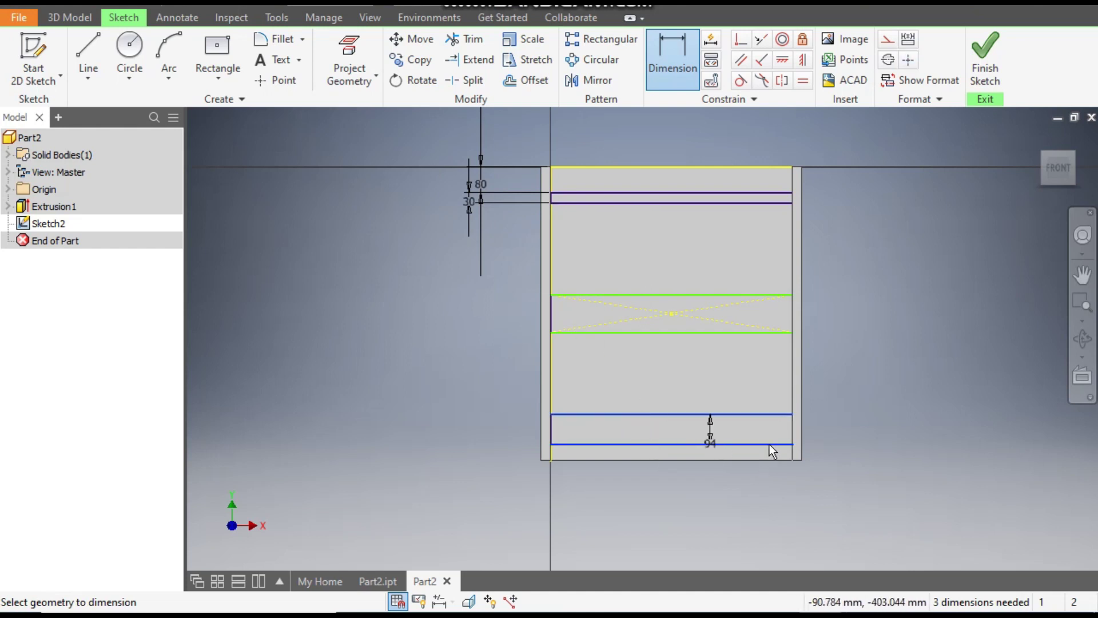
{"action": "left_click", "coordinate": [838, 434]}
{"action": "type", "text": "30"}
{"action": "key", "text": "Return"}
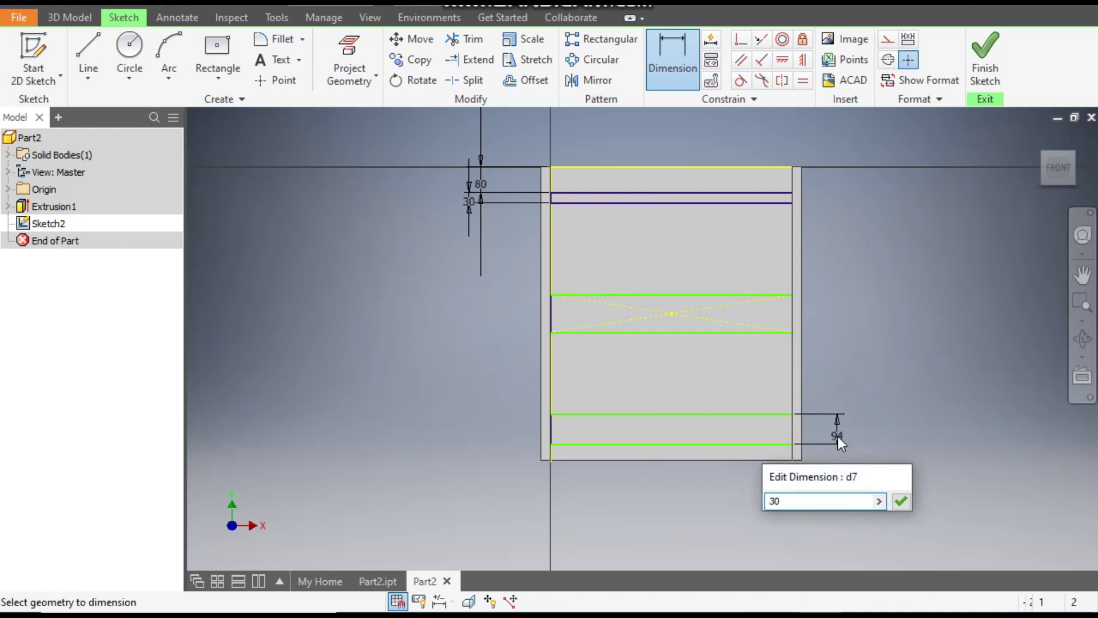
Dimension the lower rectangle's bottom line 80 mm above the back panel's lower edge.
{"action": "left_click", "coordinate": [702, 460]}
{"action": "left_click", "coordinate": [702, 445]}
{"action": "left_click", "coordinate": [702, 485]}
{"action": "type", "text": "80"}
{"action": "key", "text": "Return"}
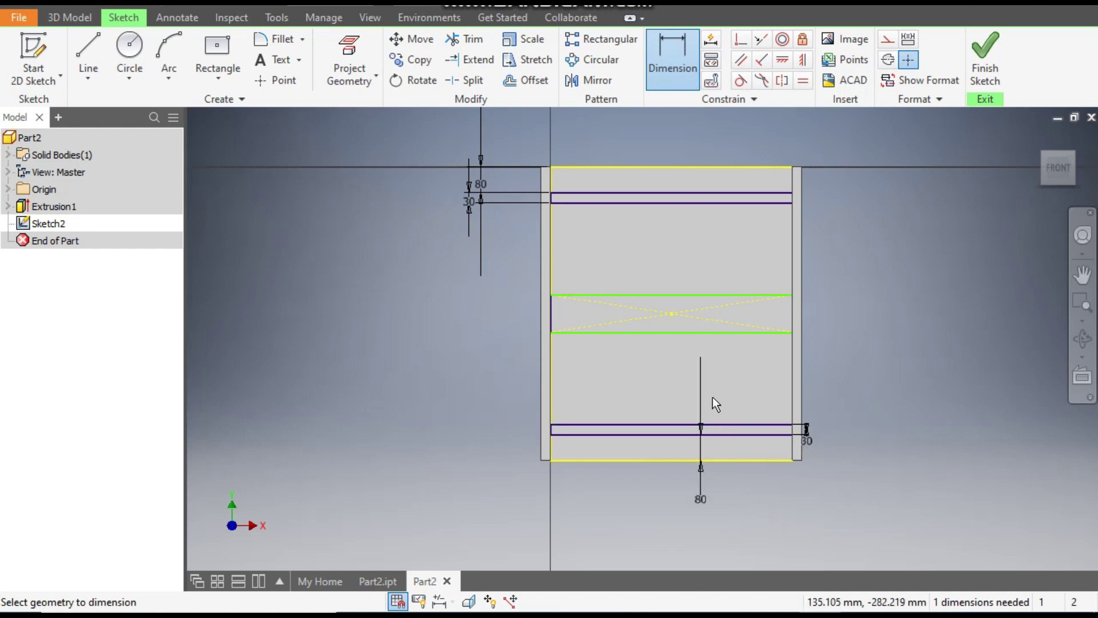
Dimension the height of the middle rectangle as 30 mm and finish the sketch.
{"action": "left_click", "coordinate": [671, 332]}
{"action": "left_click", "coordinate": [674, 295]}
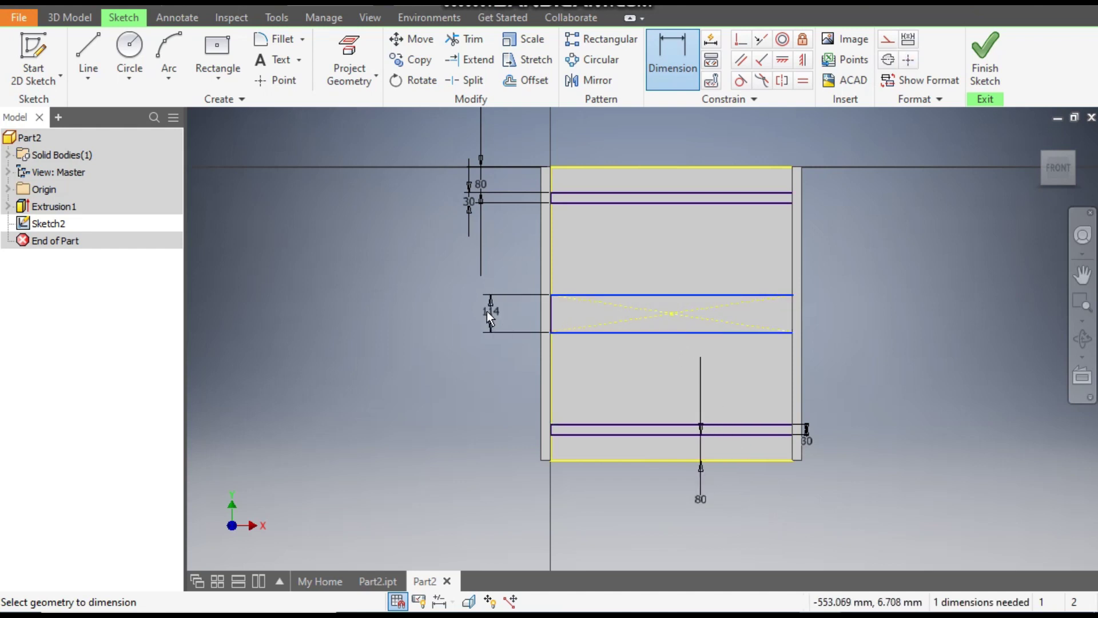
{"action": "left_click", "coordinate": [485, 310]}
{"action": "type", "text": "30"}
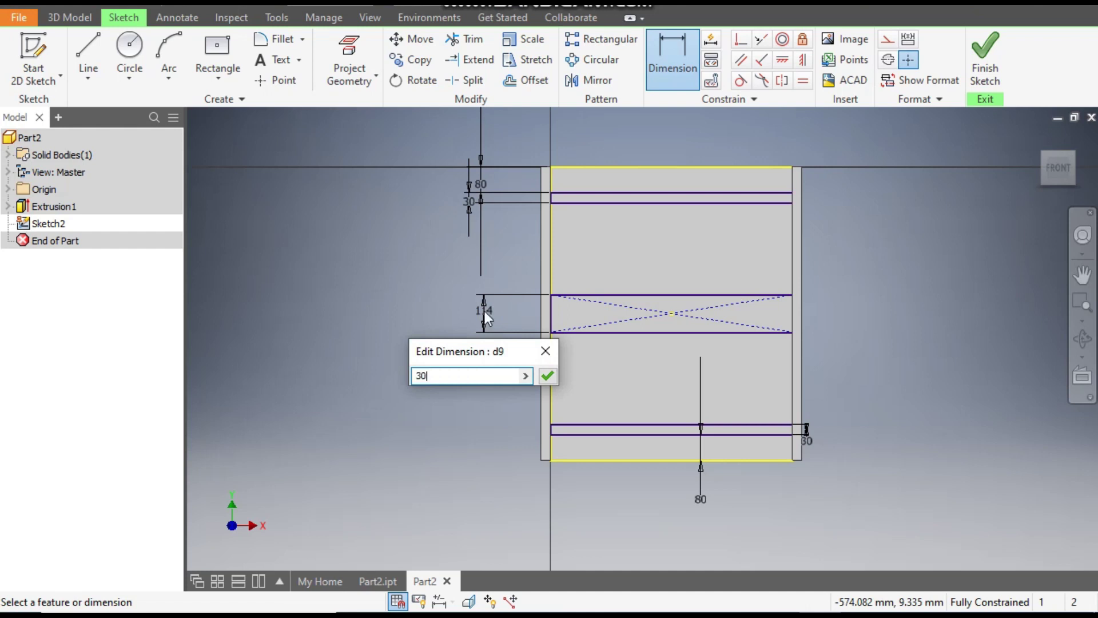
{"action": "key", "text": "Return"}
{"action": "key", "text": "Escape"}
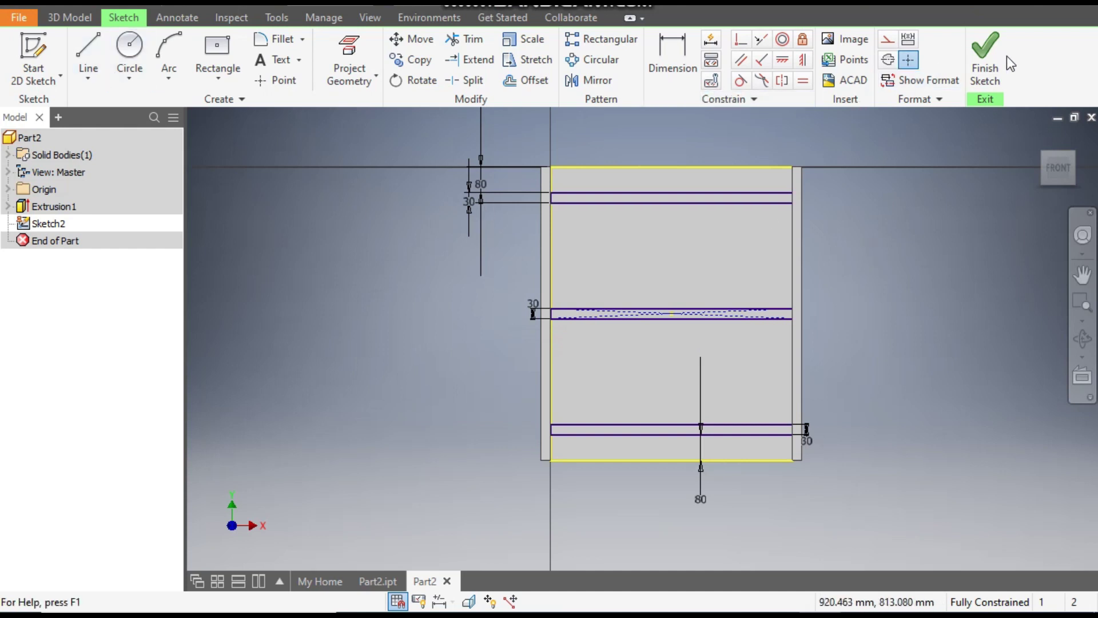
{"action": "left_click", "coordinate": [985, 58]}
Extrude the three shelf rectangles together 650 mm toward the open front, joined to the cabinet body.
{"action": "key", "text": "e"}
{"action": "left_click", "coordinate": [687, 206]}
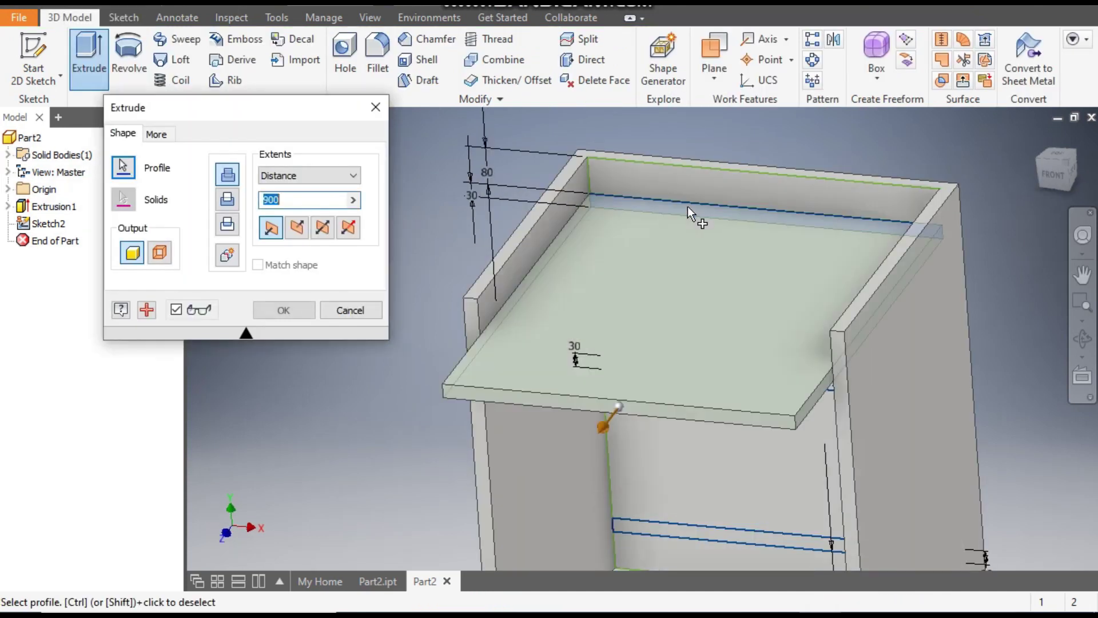
{"action": "left_click", "coordinate": [722, 373]}
{"action": "middle_click_drag", "start_coordinate": [723, 471], "coordinate": [688, 214]}
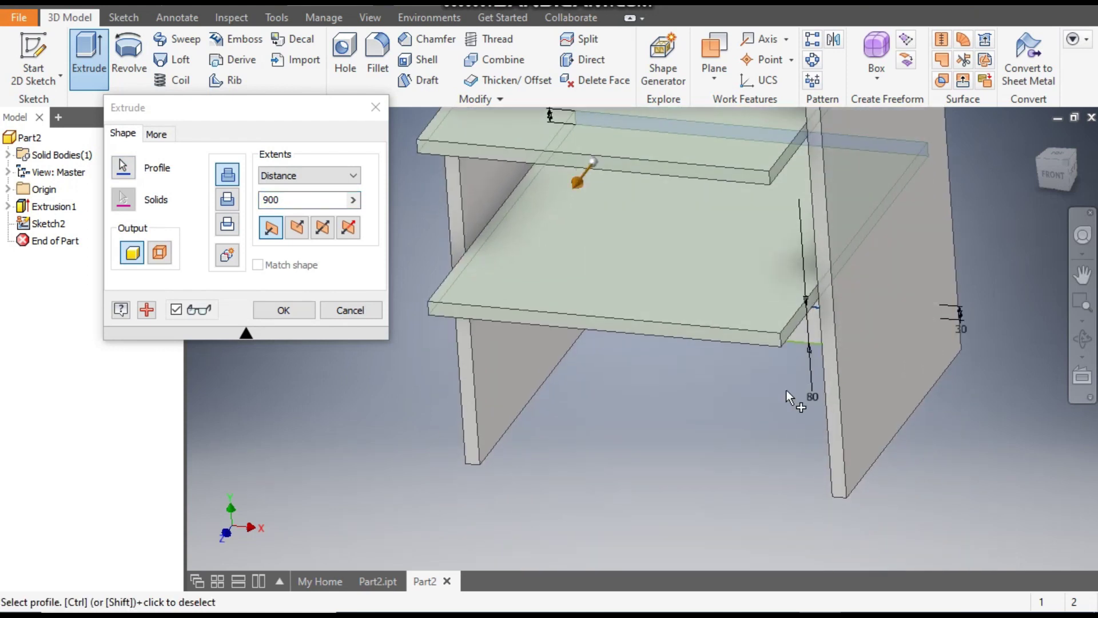
{"action": "middle_click_drag", "start_coordinate": [787, 390], "coordinate": [730, 458], "text": "shift"}
{"action": "left_click", "coordinate": [750, 371]}
{"action": "scroll", "coordinate": [753, 375], "scroll_direction": "up", "scroll_amount": 2}
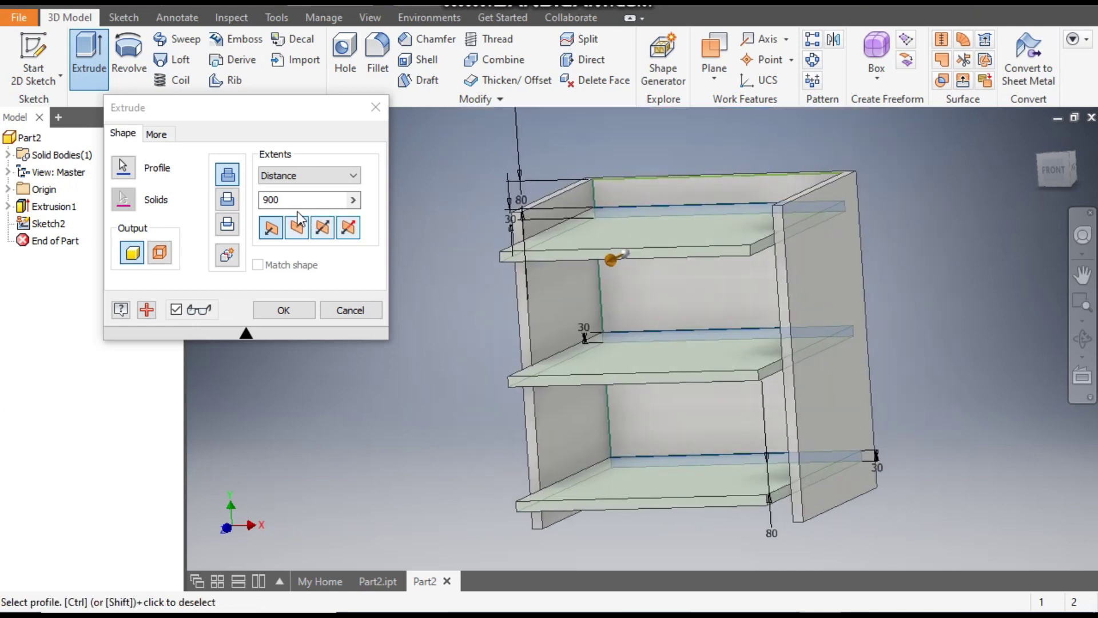
{"action": "left_click", "coordinate": [240, 204]}
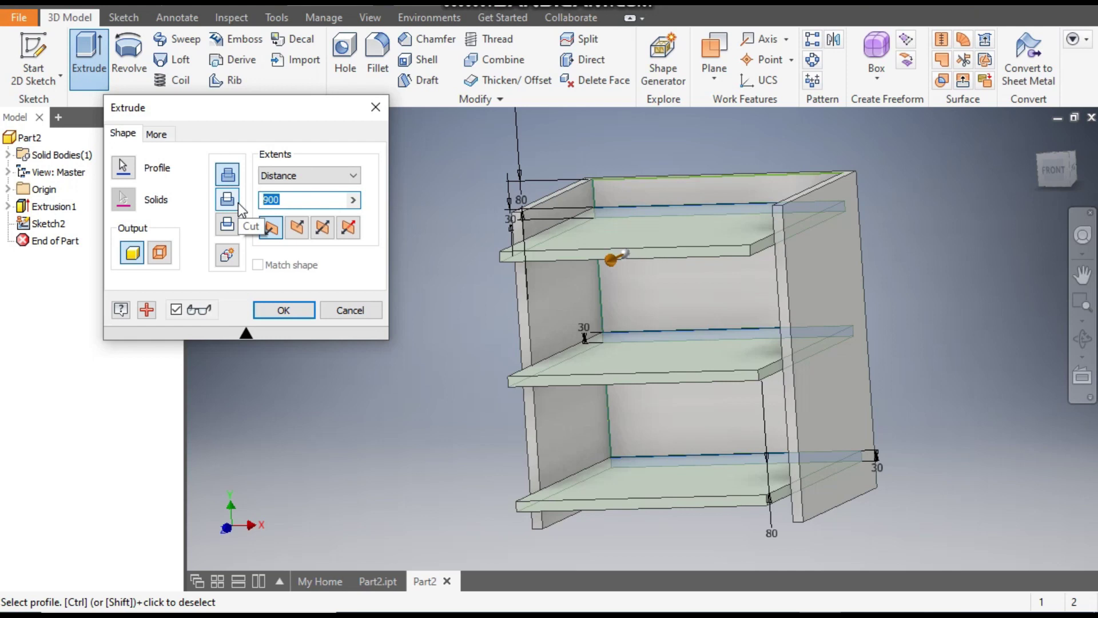
{"action": "type", "text": "650"}
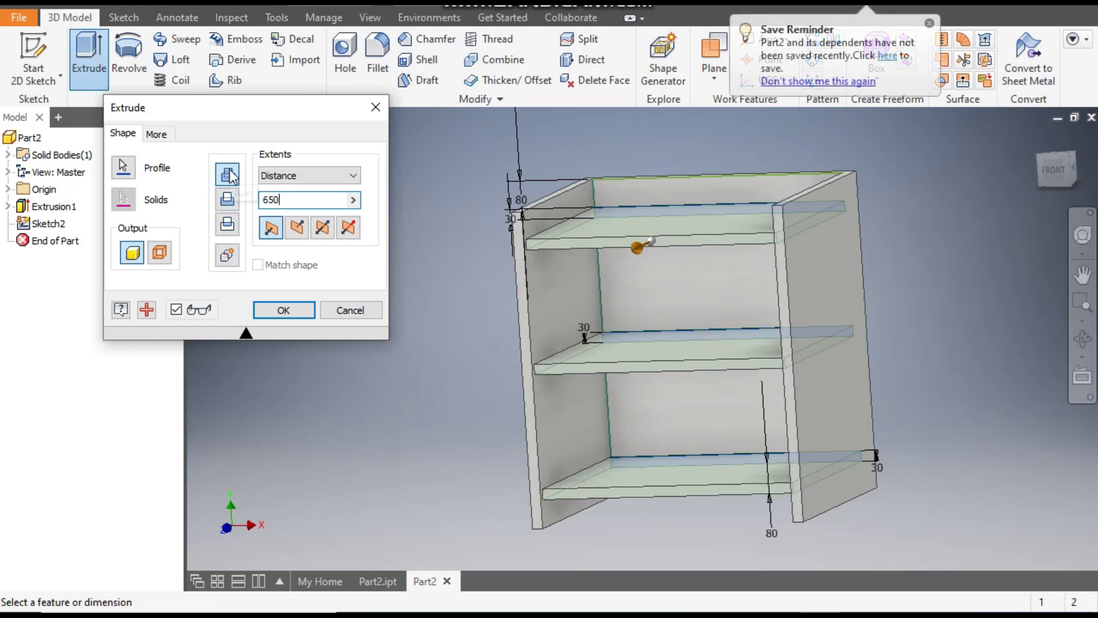
{"action": "left_click", "coordinate": [299, 313]}
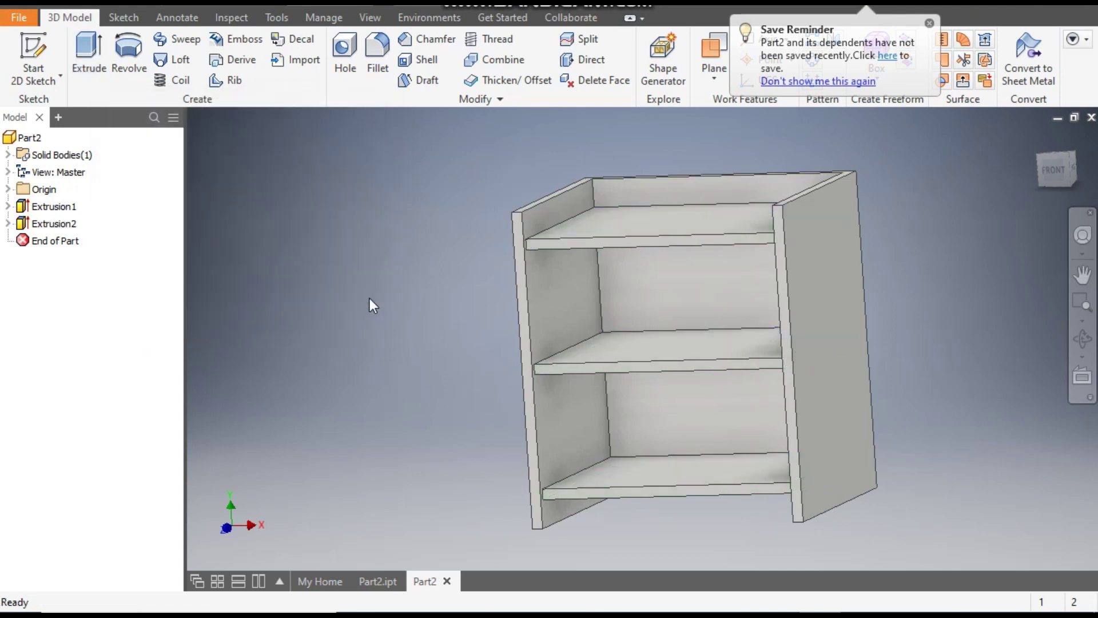
Start a 100 mm radius fillet on the top front corner edges of both side panels.
{"action": "left_click", "coordinate": [1068, 161]}
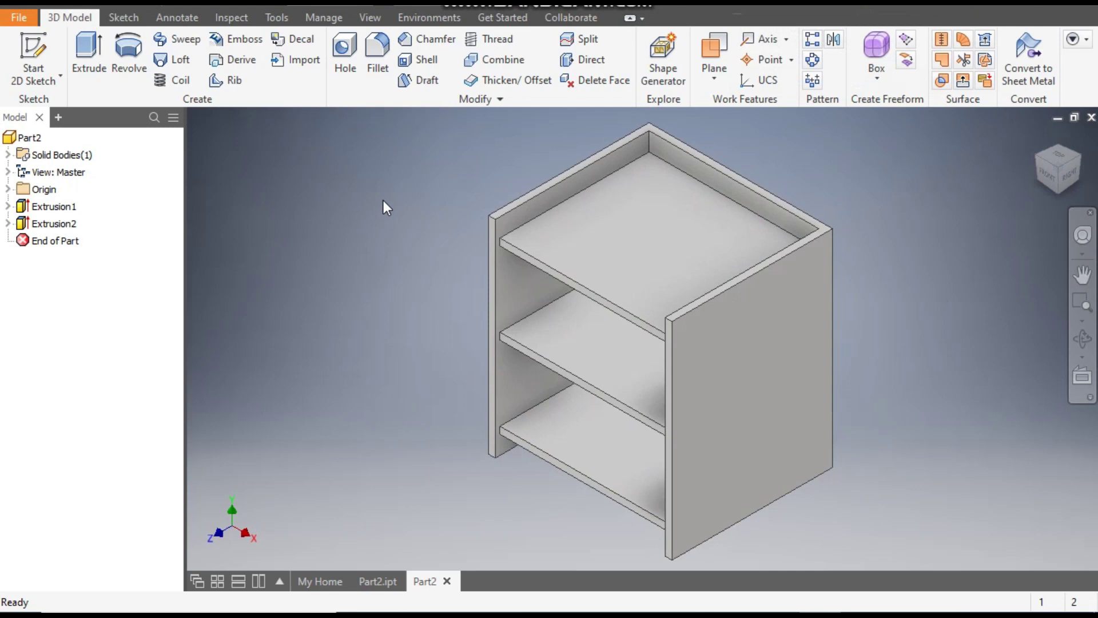
{"action": "scroll", "coordinate": [492, 216], "scroll_direction": "down", "scroll_amount": 2}
{"action": "scroll", "coordinate": [492, 216], "scroll_direction": "up", "scroll_amount": 6}
{"action": "left_click", "coordinate": [497, 218]}
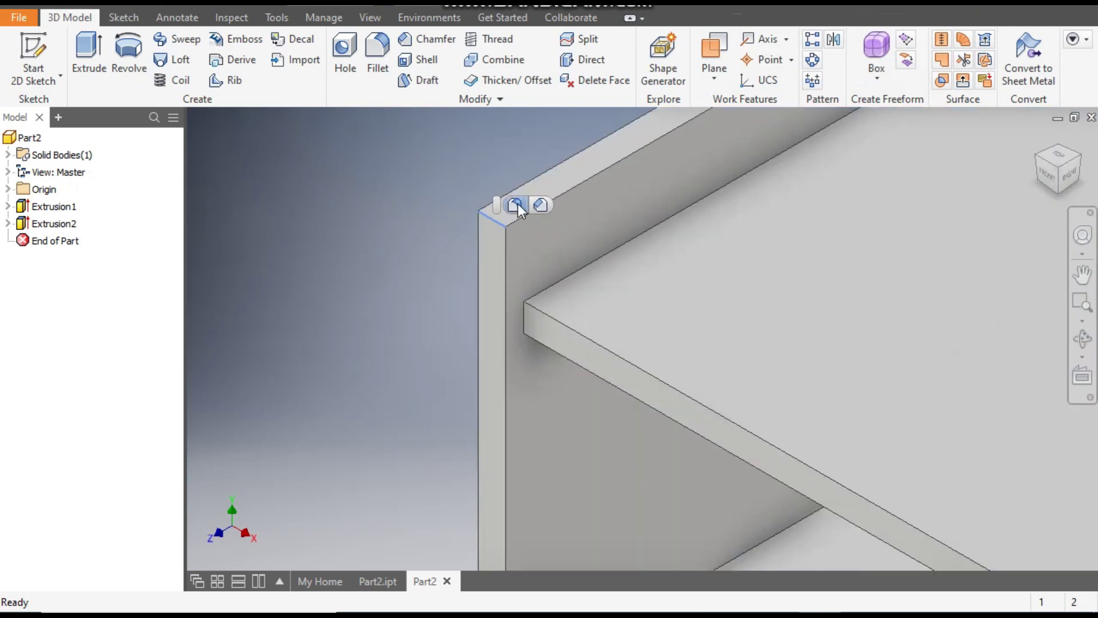
{"action": "left_click", "coordinate": [517, 204]}
{"action": "scroll", "coordinate": [677, 229], "scroll_direction": "down", "scroll_amount": 6}
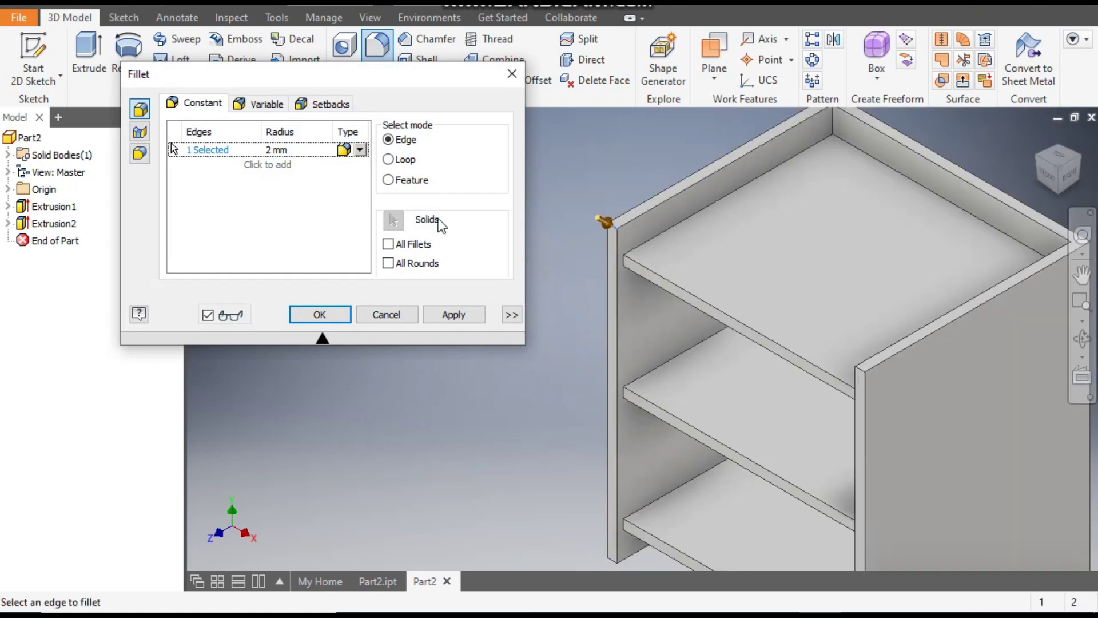
{"action": "left_click", "coordinate": [294, 151]}
{"action": "left_click", "coordinate": [859, 372]}
{"action": "scroll", "coordinate": [860, 376], "scroll_direction": "down", "scroll_amount": 3}
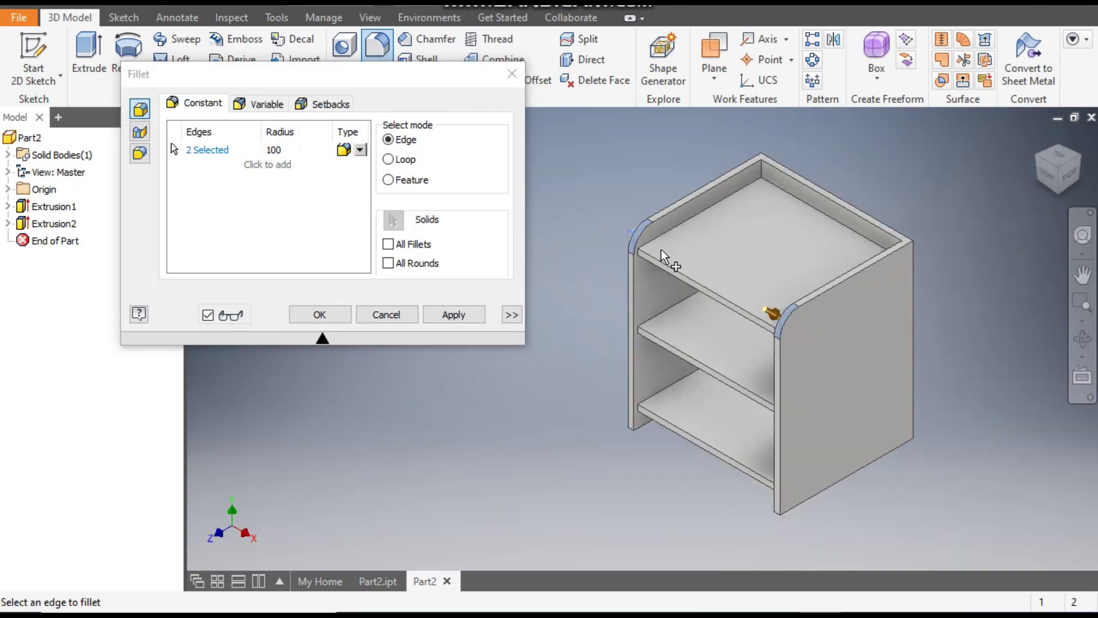
Add the bottom front corner edges of both side panels to the 100 mm fillet and complete it.
{"action": "scroll", "coordinate": [631, 438], "scroll_direction": "up", "scroll_amount": 1}
{"action": "left_click", "coordinate": [631, 434]}
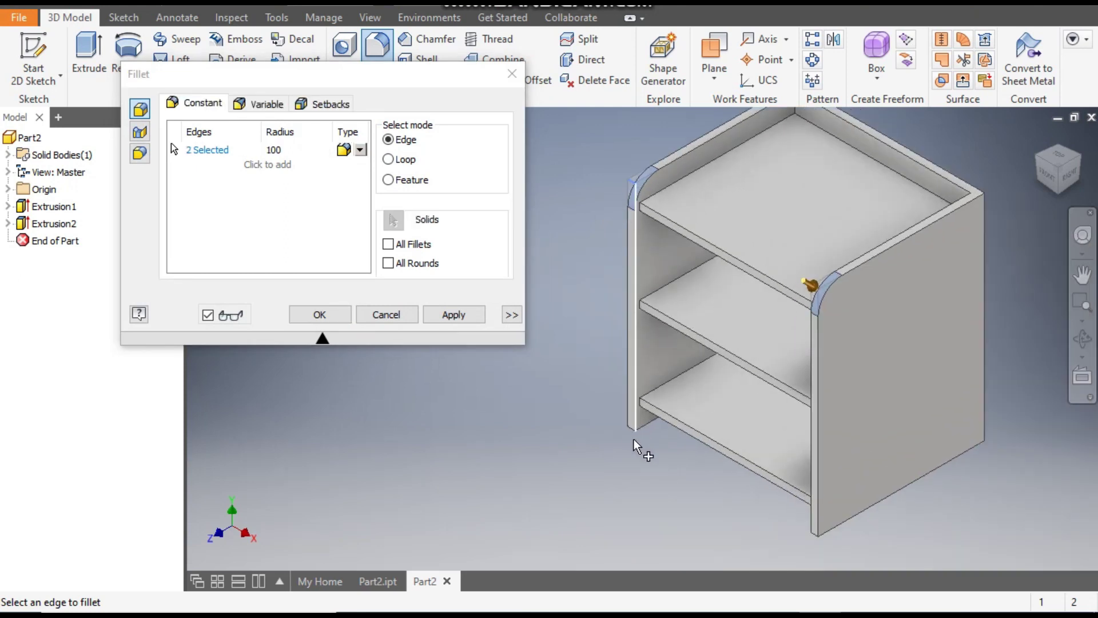
{"action": "scroll", "coordinate": [642, 448], "scroll_direction": "up", "scroll_amount": 4}
{"action": "scroll", "coordinate": [561, 341], "scroll_direction": "down", "scroll_amount": 5}
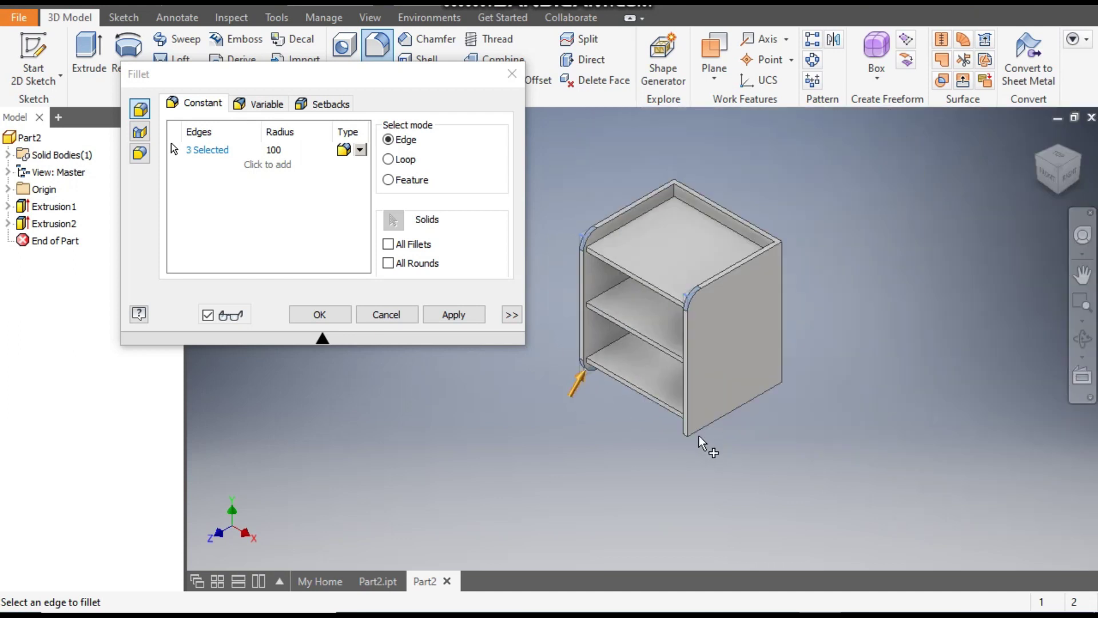
{"action": "scroll", "coordinate": [698, 443], "scroll_direction": "up", "scroll_amount": 5}
{"action": "scroll", "coordinate": [650, 423], "scroll_direction": "down", "scroll_amount": 6}
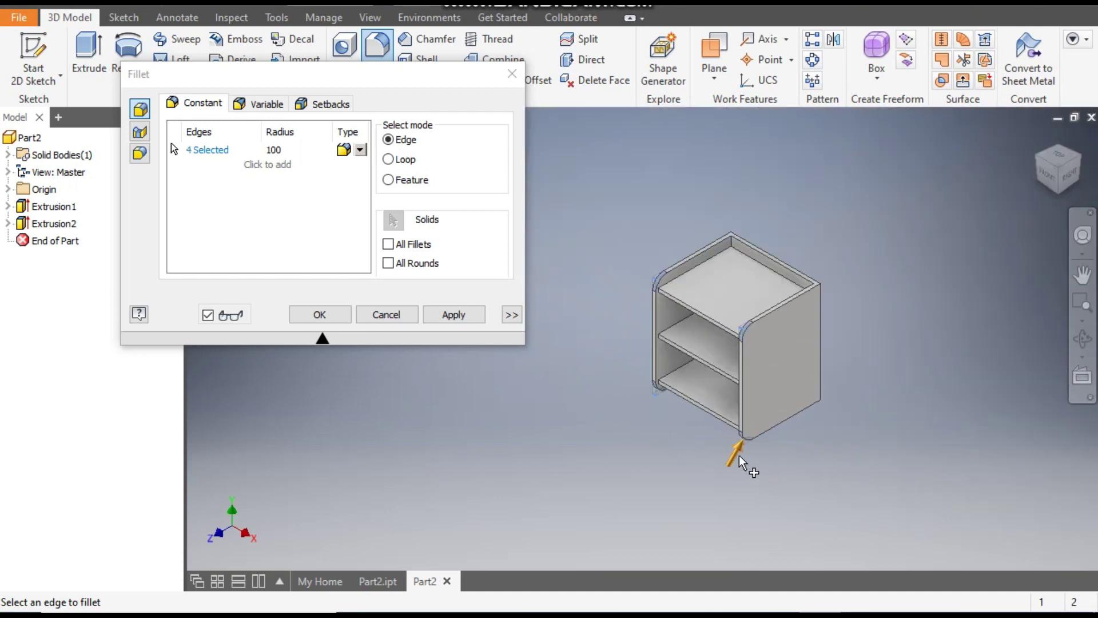
{"action": "scroll", "coordinate": [743, 458], "scroll_direction": "up", "scroll_amount": 3}
{"action": "middle_click_drag", "start_coordinate": [744, 457], "coordinate": [840, 509]}
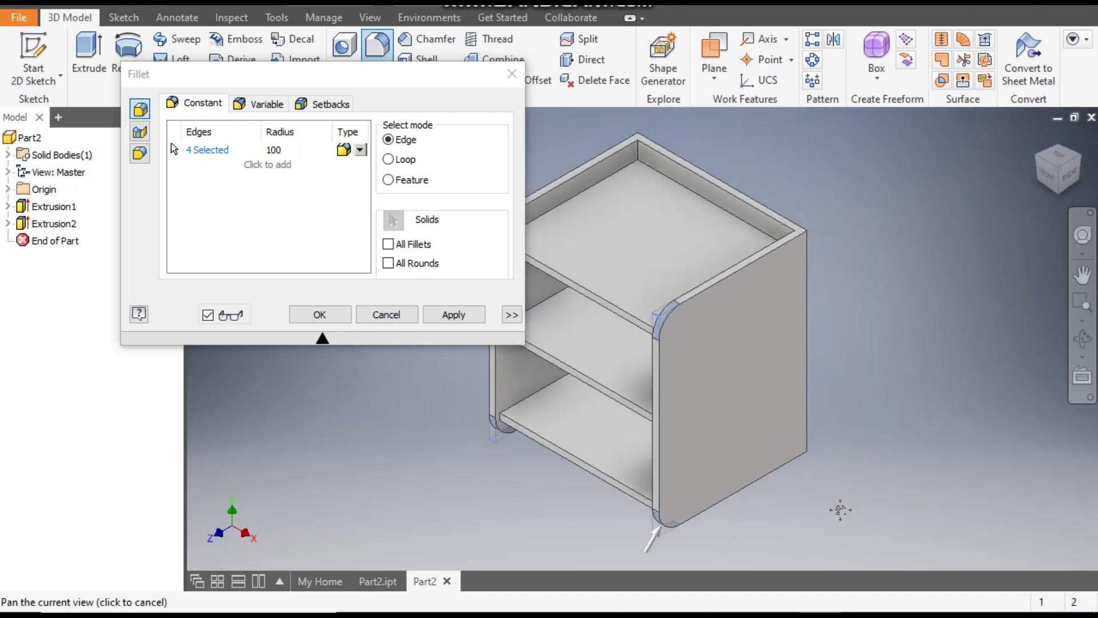
{"action": "left_click", "coordinate": [319, 314]}
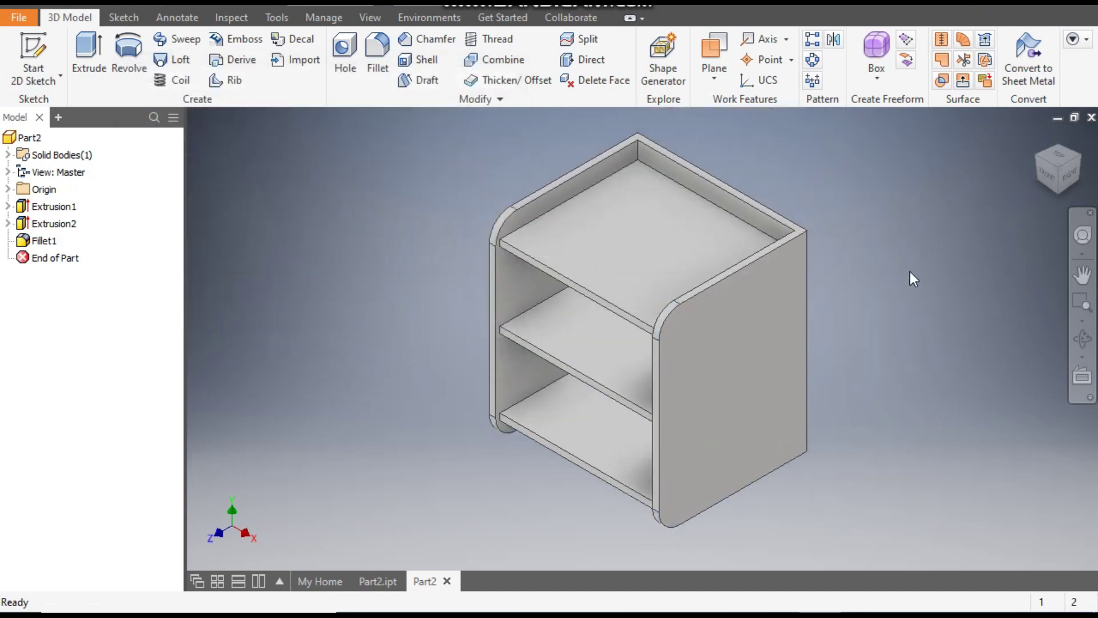
Start a sketch on the shelves' front face and project the outlines of the two drawer openings.
{"action": "scroll", "coordinate": [613, 320], "scroll_direction": "up", "scroll_amount": 3}
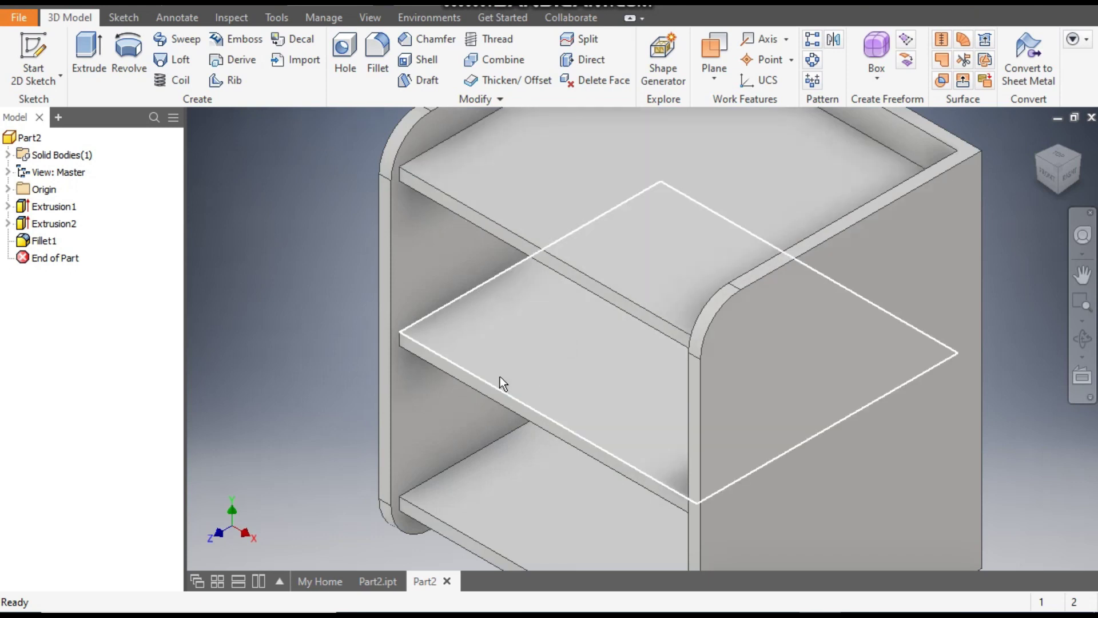
{"action": "left_click", "coordinate": [523, 247]}
{"action": "left_click", "coordinate": [645, 233]}
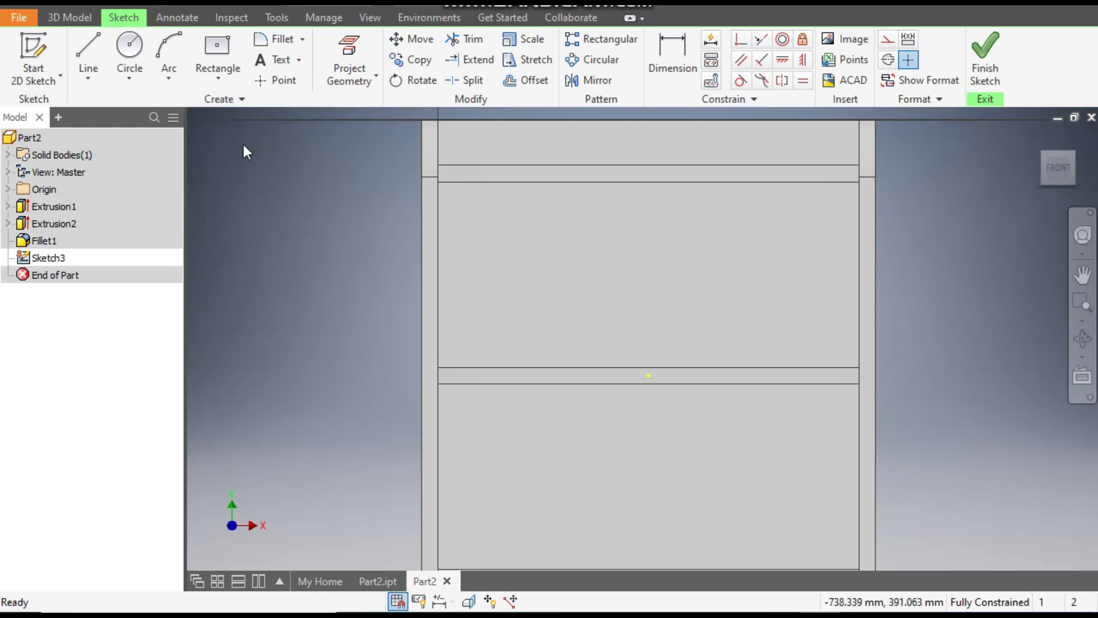
{"action": "left_click", "coordinate": [365, 46]}
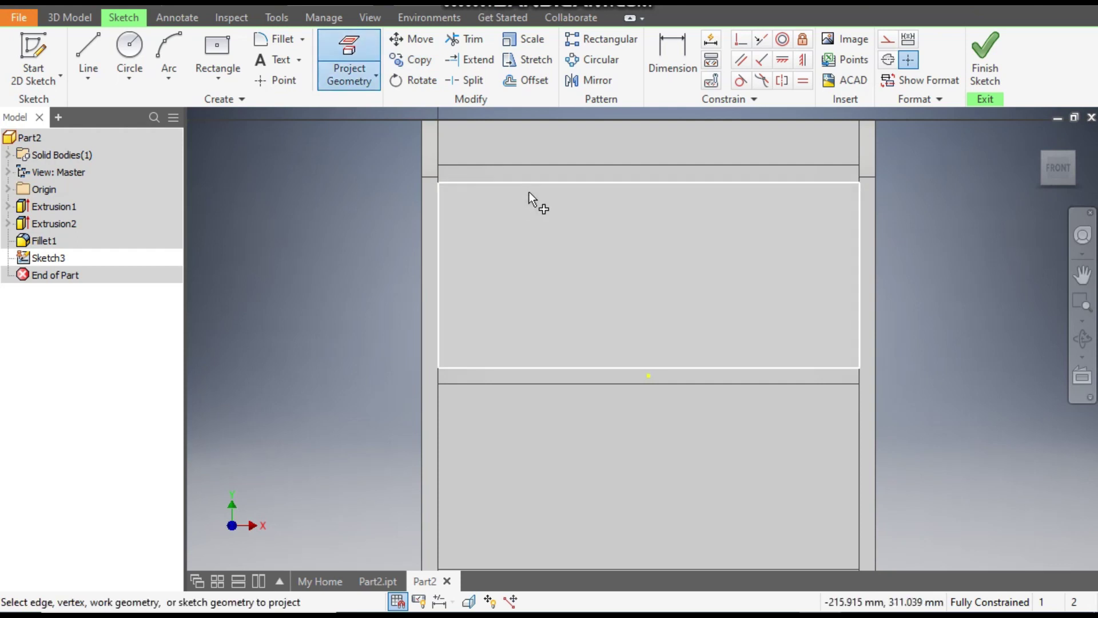
{"action": "left_click", "coordinate": [530, 200]}
{"action": "left_click", "coordinate": [737, 438]}
{"action": "left_click", "coordinate": [729, 423]}
{"action": "middle_click_drag", "start_coordinate": [991, 269], "coordinate": [895, 196]}
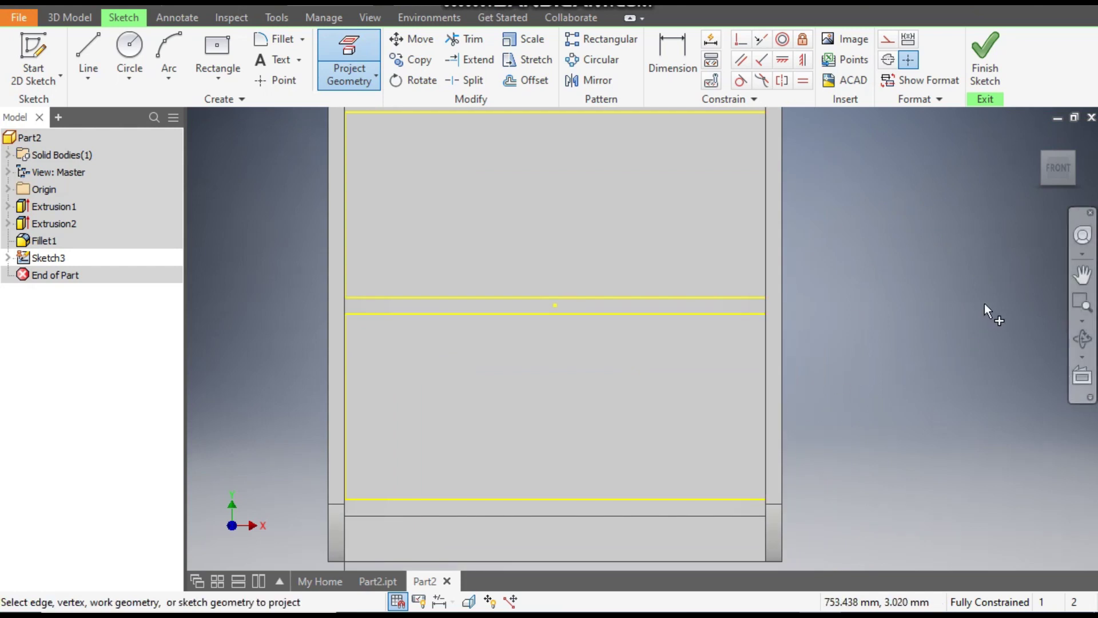
{"action": "scroll", "coordinate": [830, 227], "scroll_direction": "down", "scroll_amount": 1}
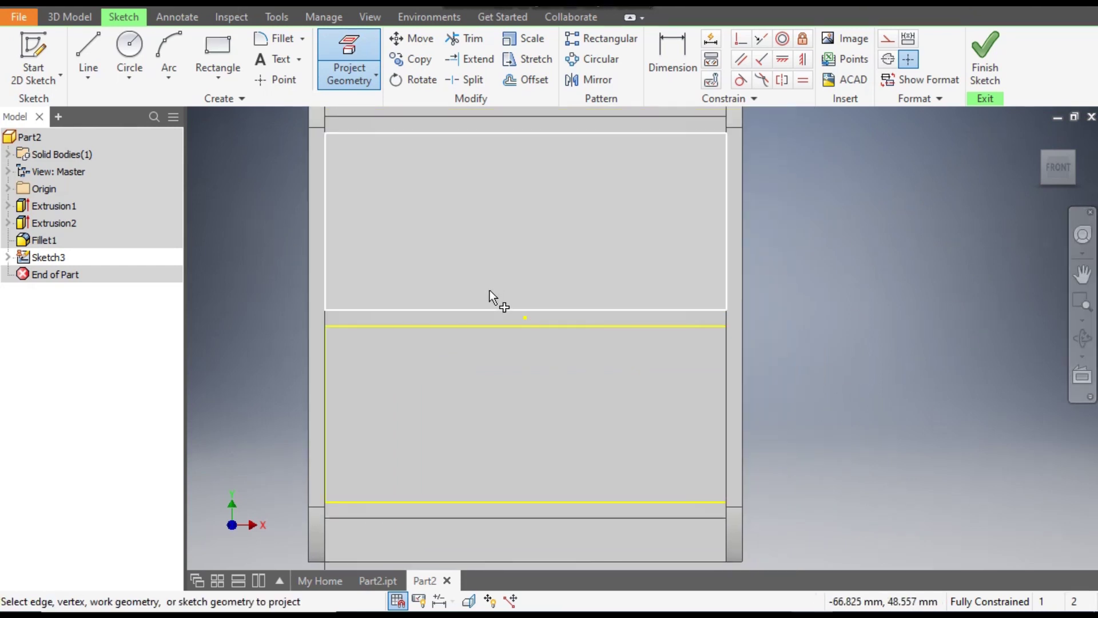
Offset the projected outlines of both drawer openings 2 mm inward.
{"action": "left_click", "coordinate": [532, 80]}
{"action": "left_click", "coordinate": [534, 134]}
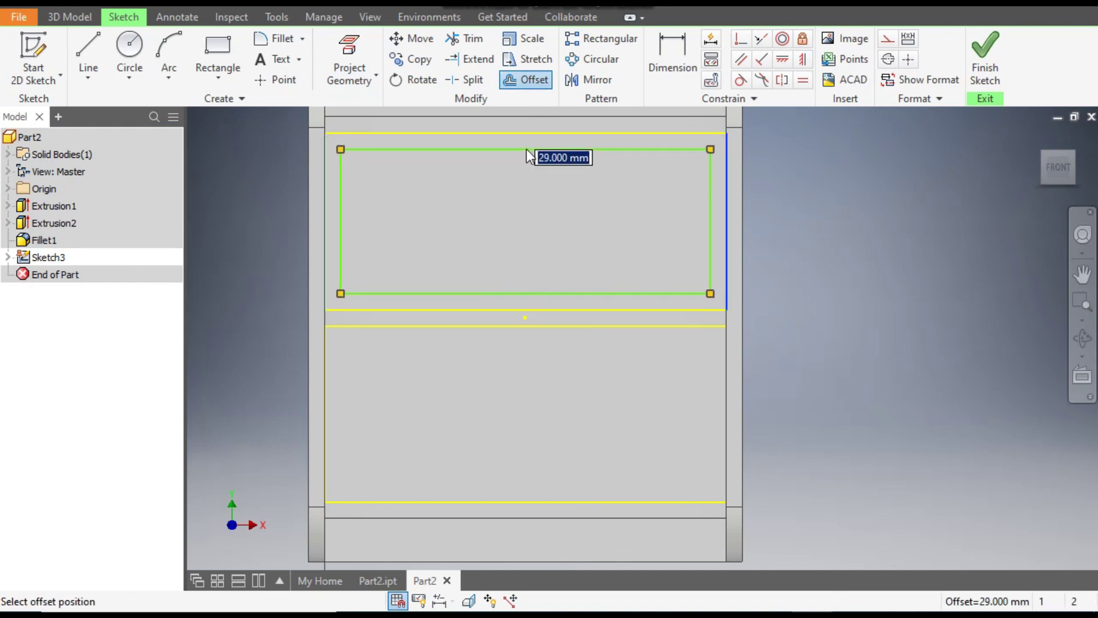
{"action": "left_click", "coordinate": [527, 151]}
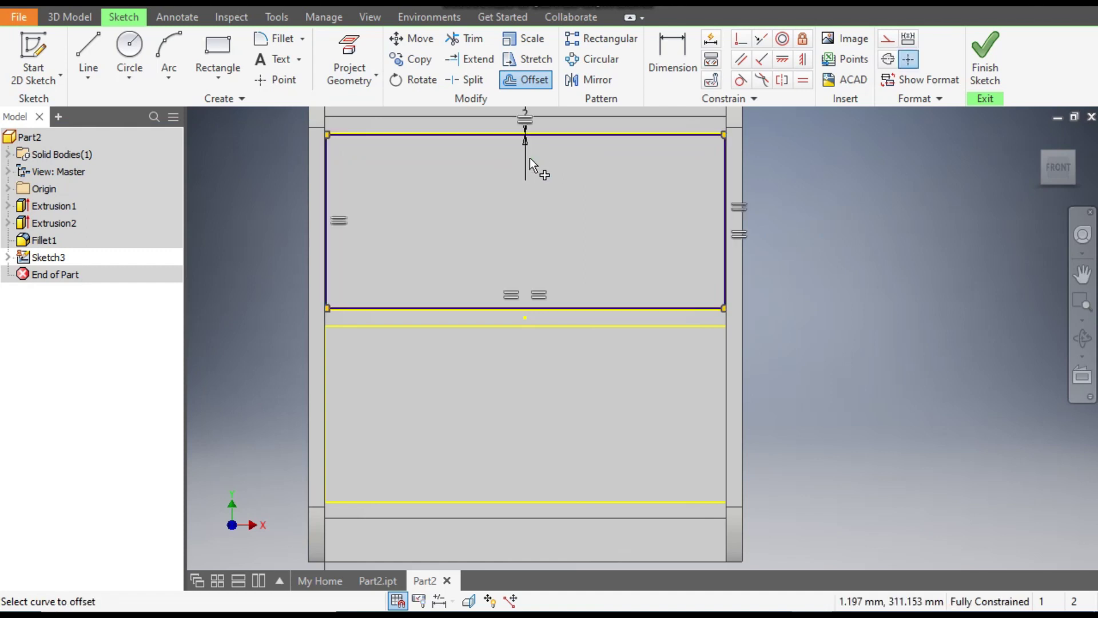
{"action": "left_click", "coordinate": [564, 326]}
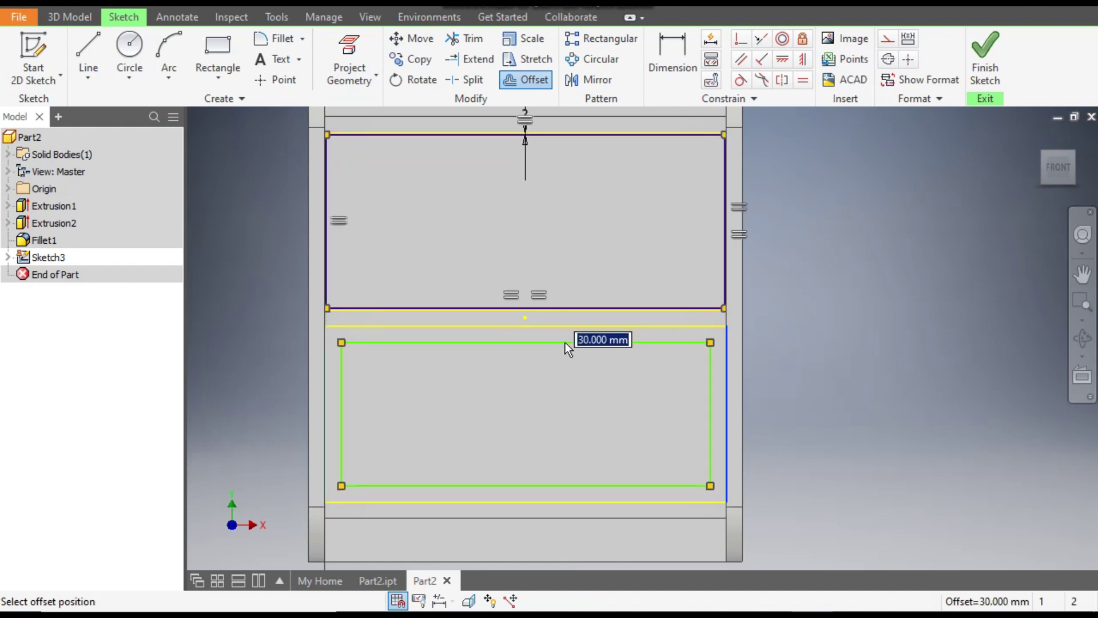
{"action": "type", "text": "2"}
{"action": "key", "text": "Return"}
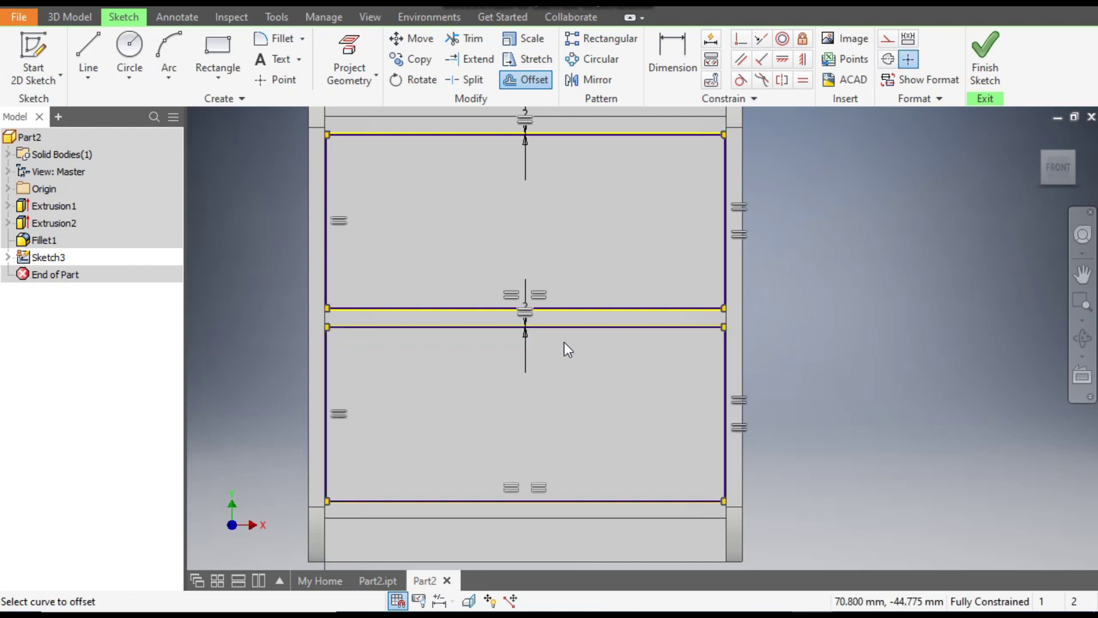
{"action": "key", "text": "Escape"}
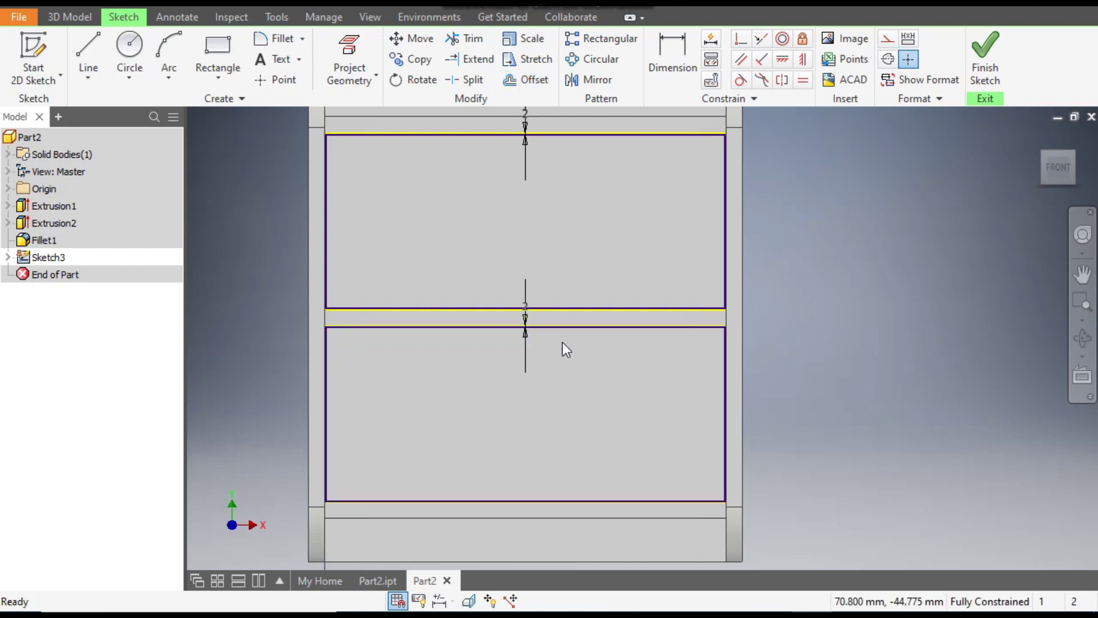
Set up an extrusion of both inner drawer-front profiles, 30 mm deep and directed back into the cabinet.
{"action": "left_click", "coordinate": [77, 19]}
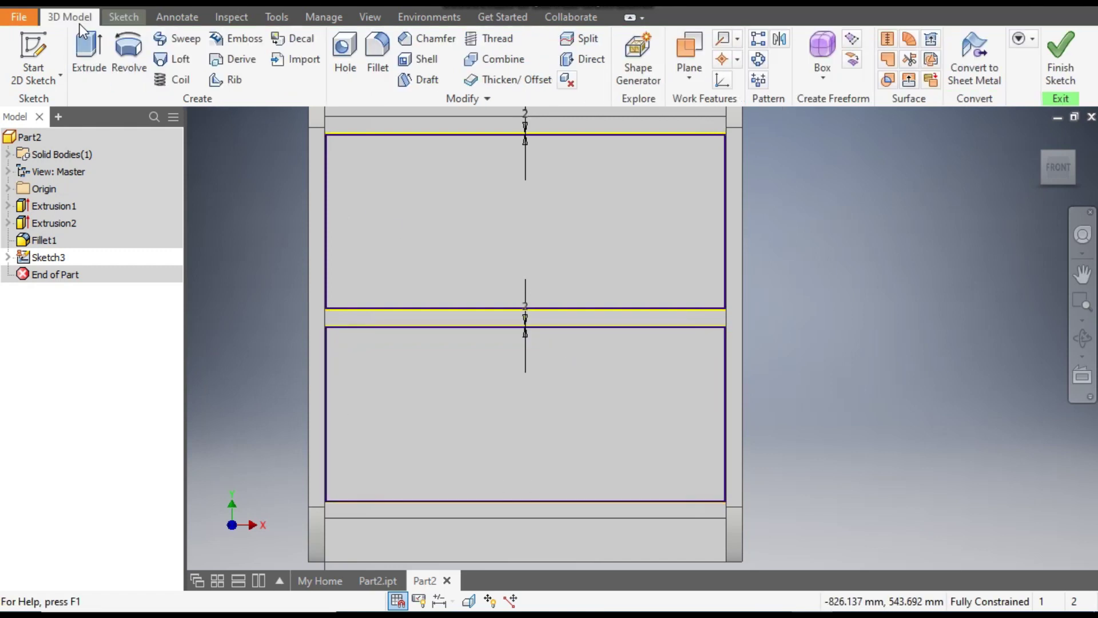
{"action": "left_click", "coordinate": [82, 56]}
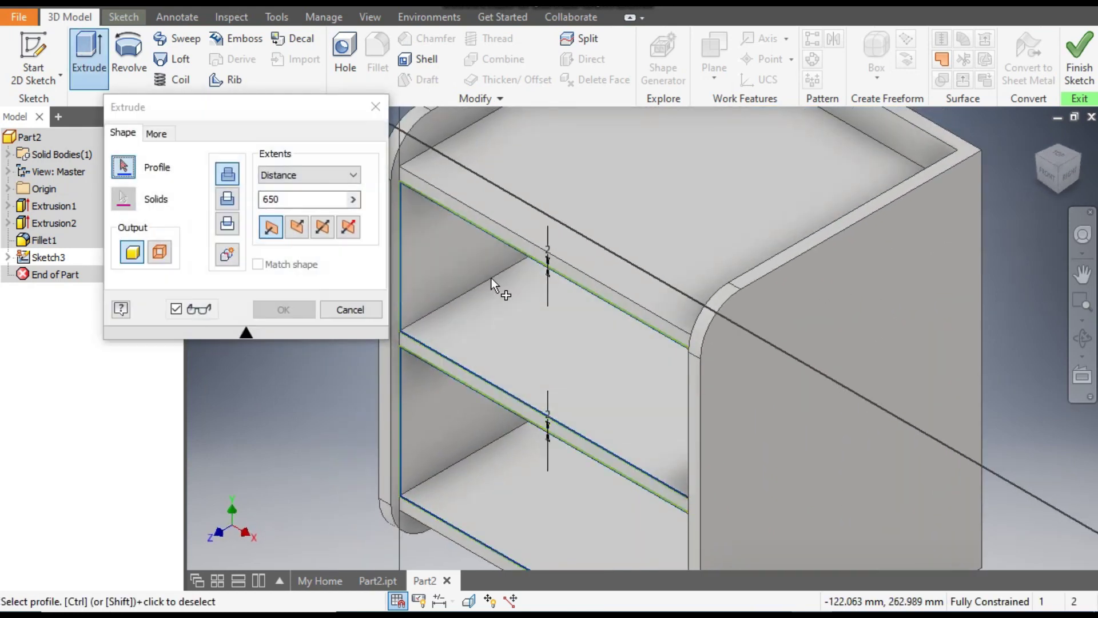
{"action": "middle_click_drag", "start_coordinate": [550, 320], "coordinate": [666, 443]}
{"action": "middle_click_drag", "start_coordinate": [480, 235], "coordinate": [619, 245]}
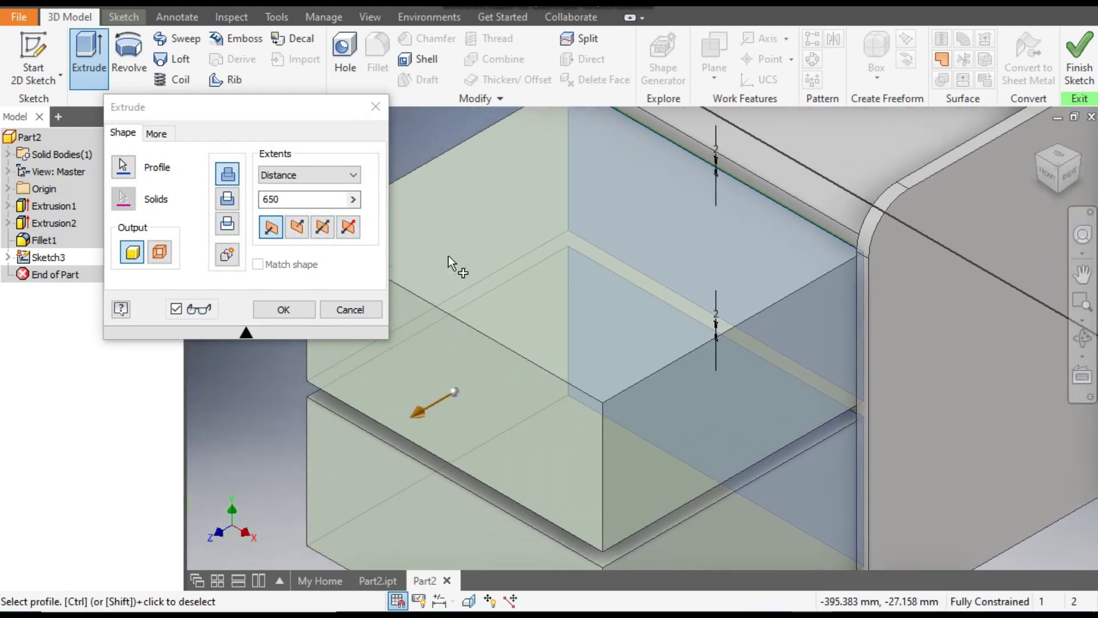
{"action": "double_click", "coordinate": [270, 199]}
{"action": "type", "text": "30"}
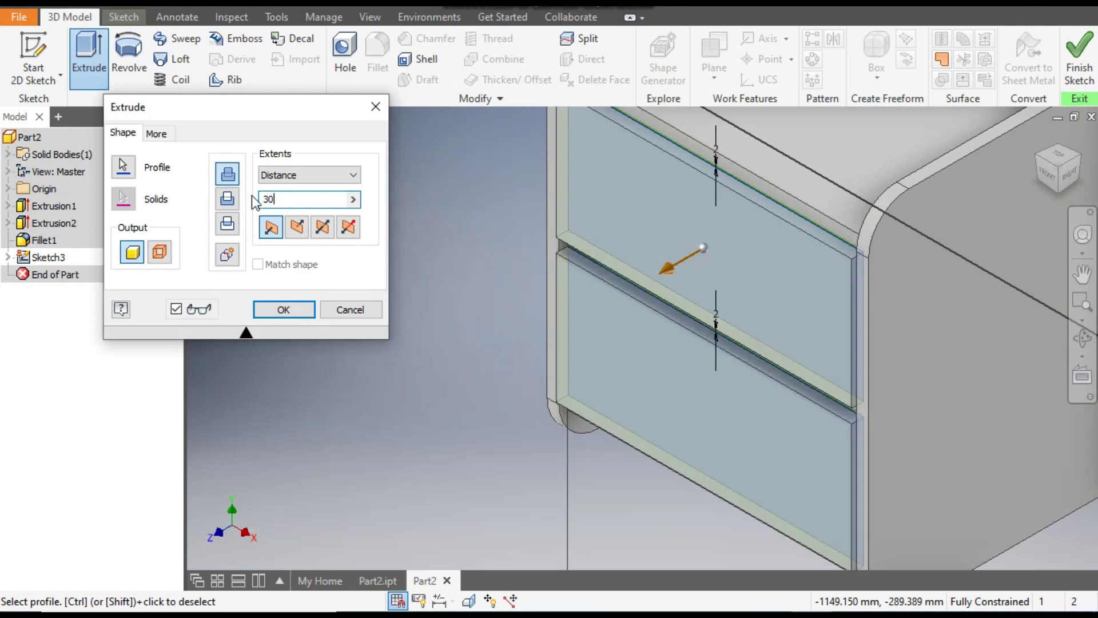
{"action": "left_click", "coordinate": [298, 228]}
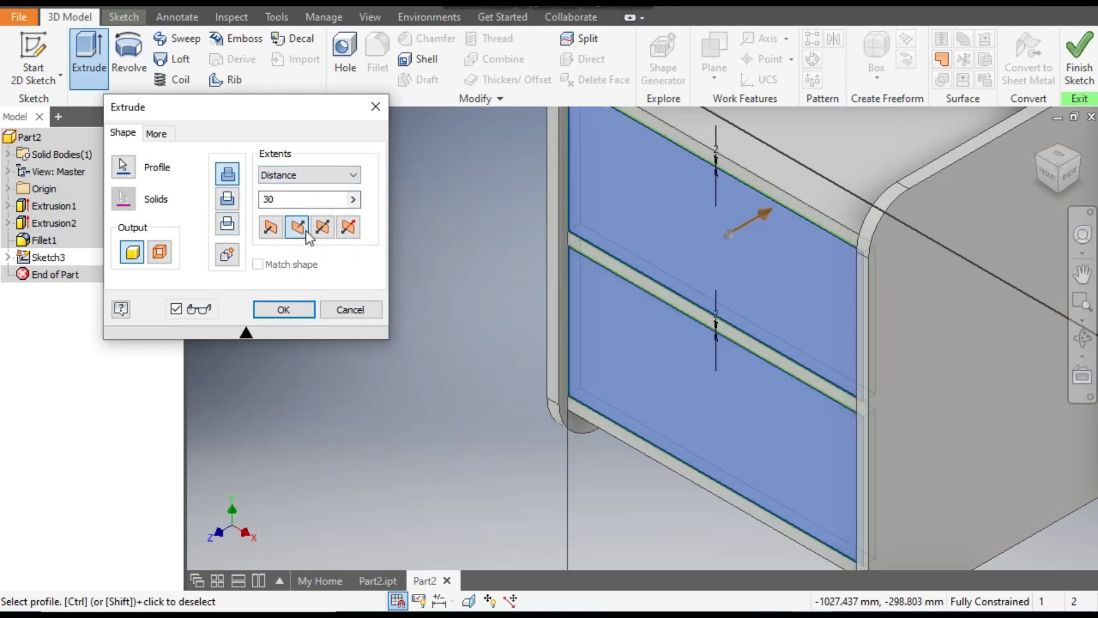
Check the gaps around the previewed drawer fronts, then complete their extrusion as a new solid.
{"action": "scroll", "coordinate": [818, 221], "scroll_direction": "down", "scroll_amount": 4}
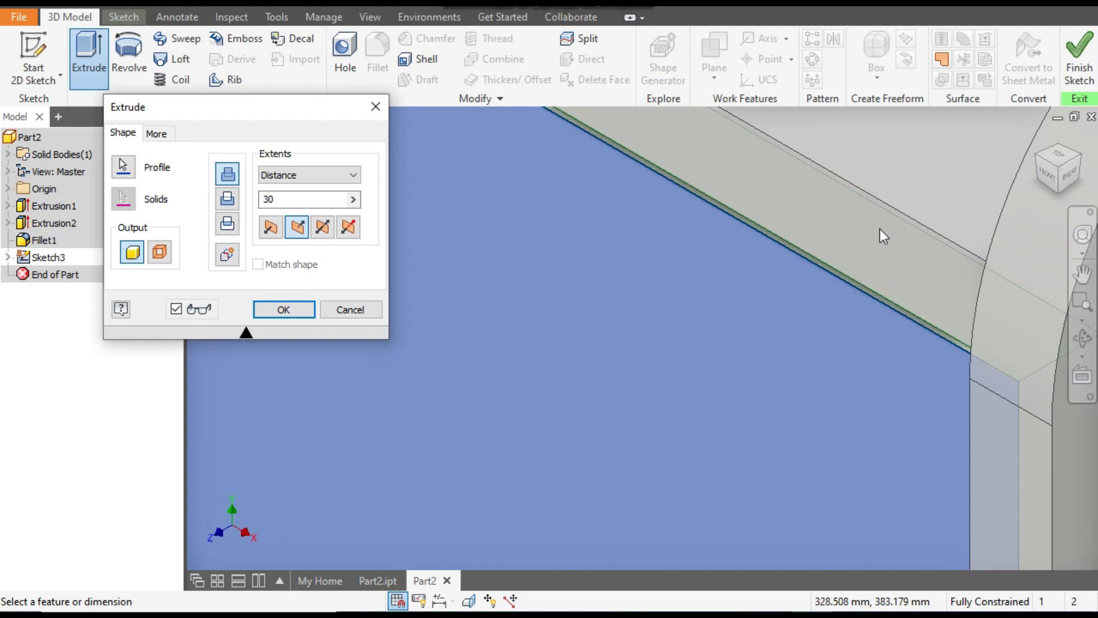
{"action": "scroll", "coordinate": [879, 229], "scroll_direction": "up", "scroll_amount": 5}
{"action": "key", "text": "F2"}
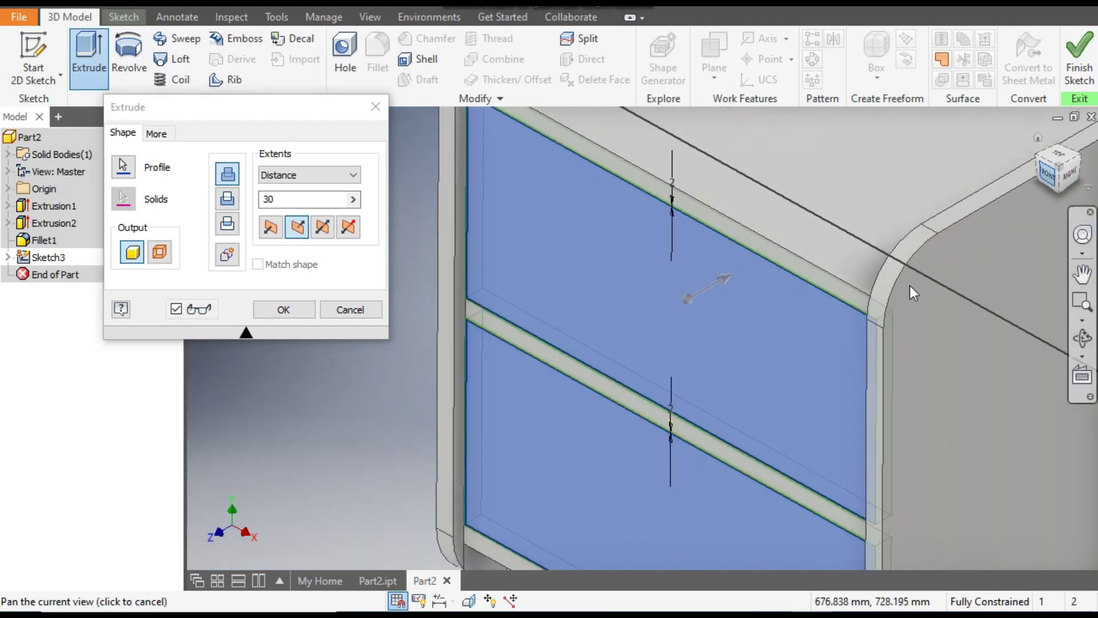
{"action": "scroll", "coordinate": [749, 250], "scroll_direction": "down", "scroll_amount": 6}
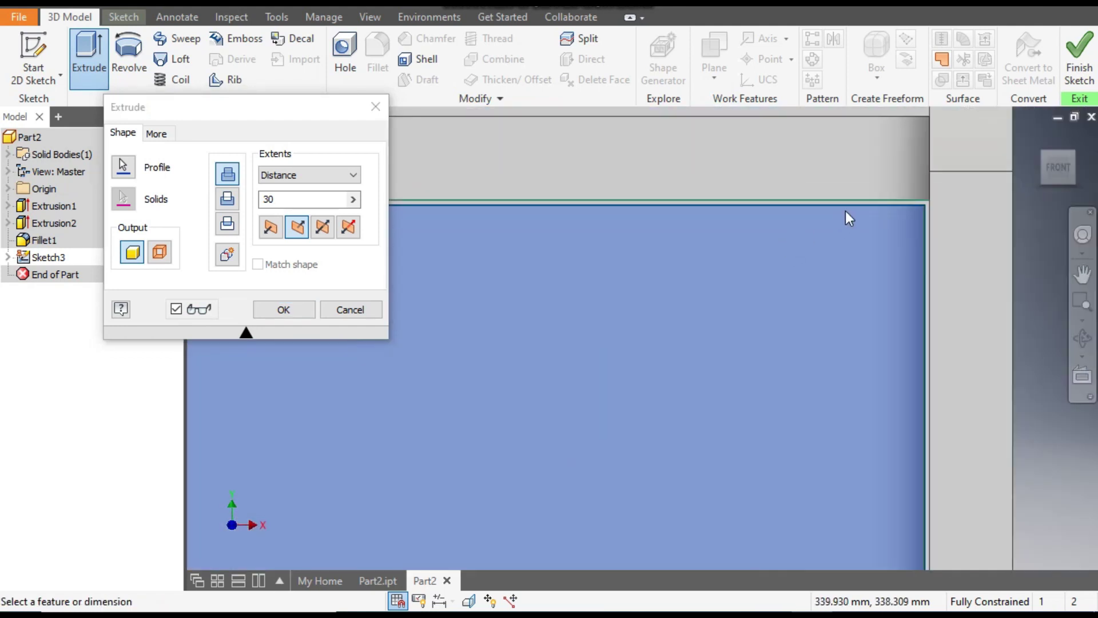
{"action": "scroll", "coordinate": [845, 215], "scroll_direction": "up", "scroll_amount": 1}
{"action": "middle_click_drag", "start_coordinate": [640, 267], "coordinate": [973, 238]}
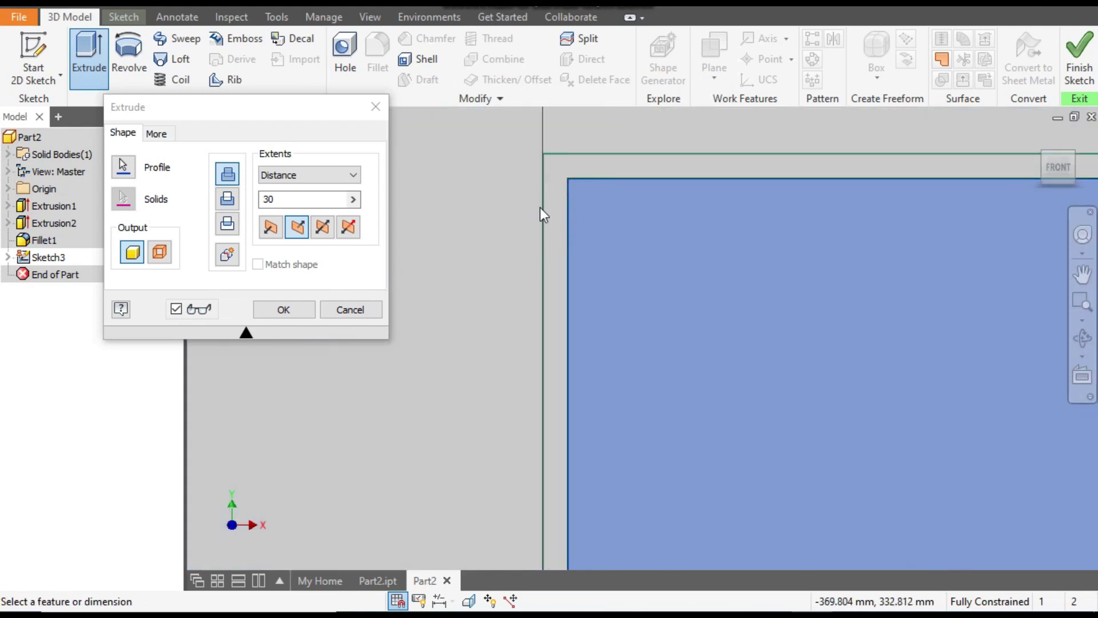
{"action": "scroll", "coordinate": [544, 240], "scroll_direction": "up", "scroll_amount": 4}
{"action": "middle_click_drag", "start_coordinate": [621, 209], "coordinate": [514, 198]}
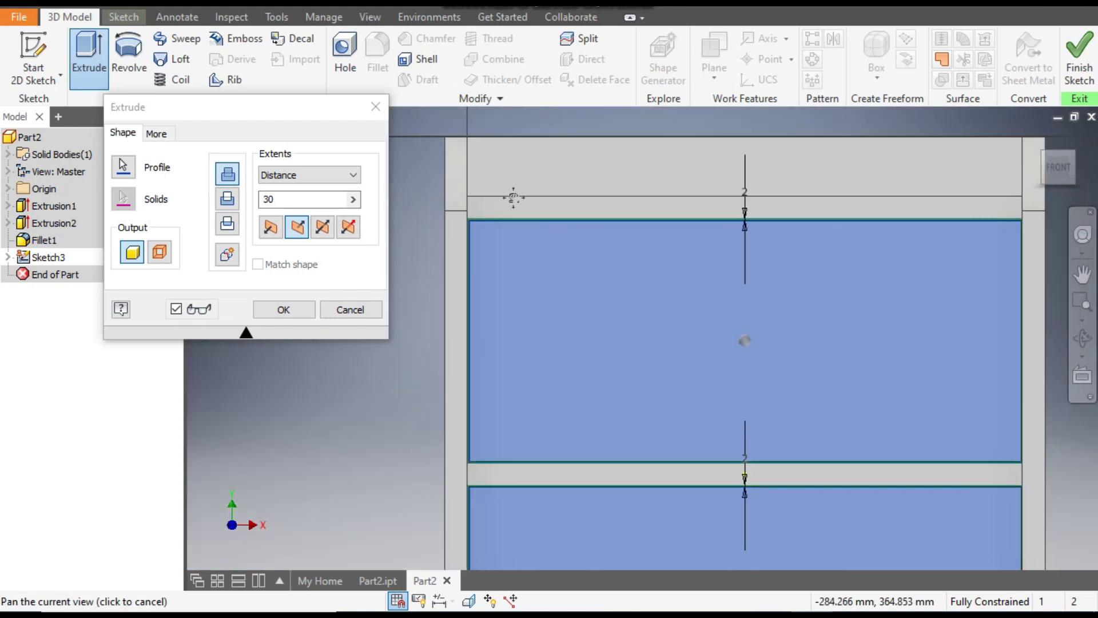
{"action": "scroll", "coordinate": [514, 197], "scroll_direction": "up", "scroll_amount": 1}
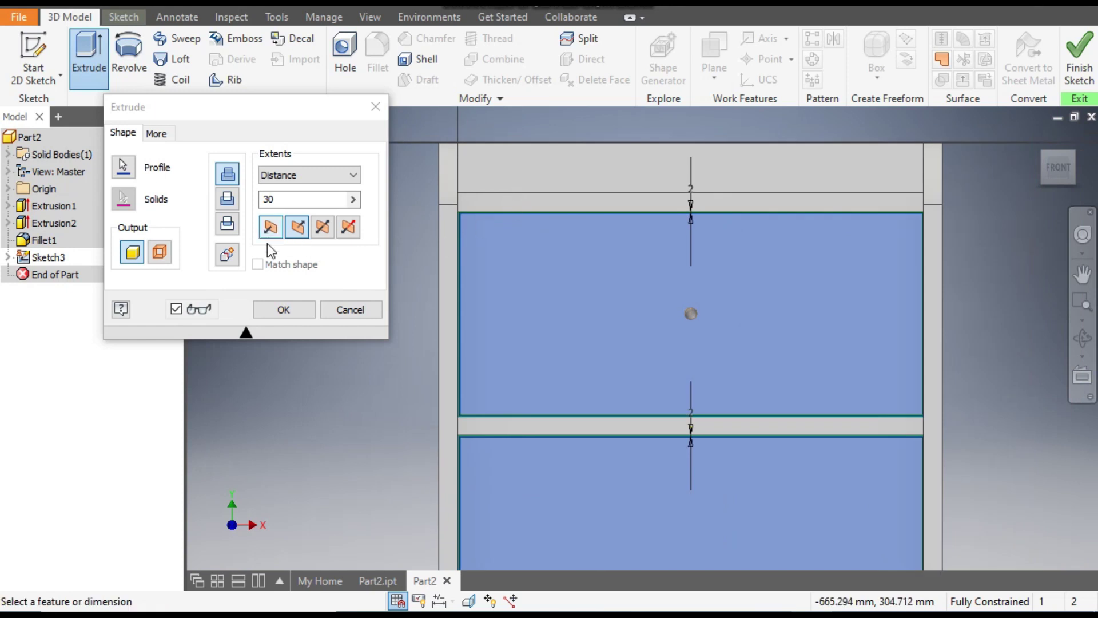
{"action": "left_click", "coordinate": [228, 255]}
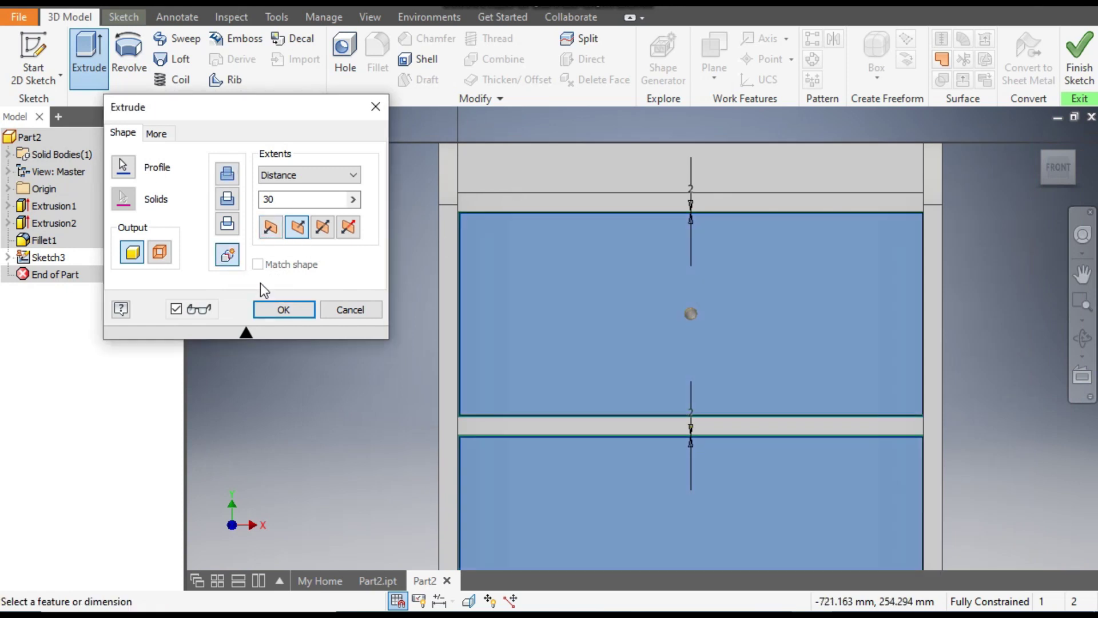
{"action": "left_click", "coordinate": [281, 310]}
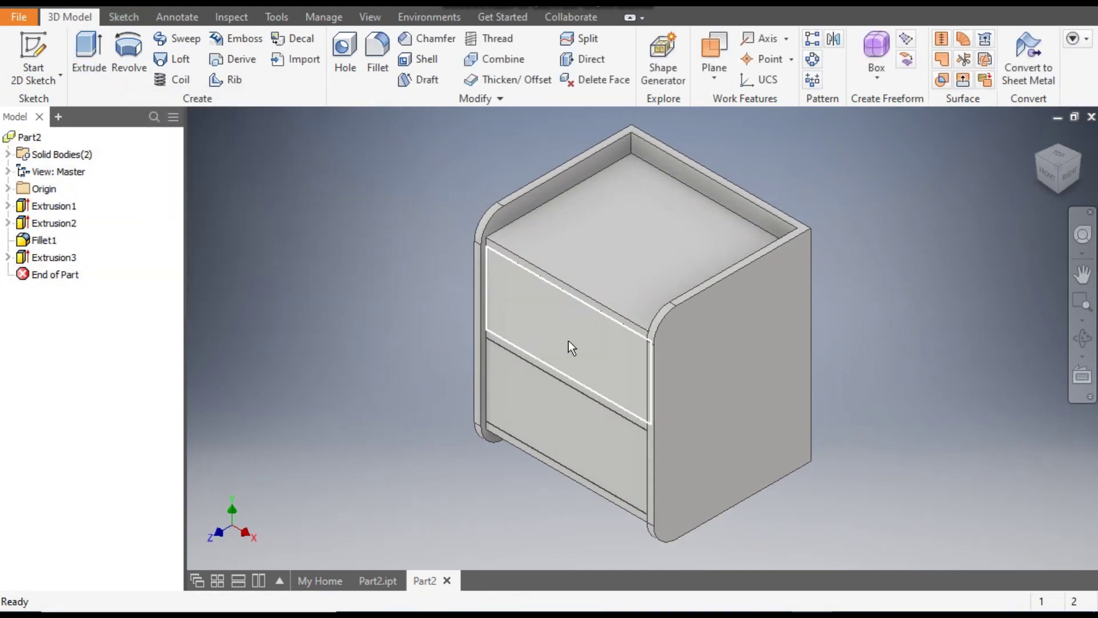
Inspect the gaps around the drawer fronts and highlight the cabinet and drawer-front solid bodies in turn.
{"action": "scroll", "coordinate": [587, 332], "scroll_direction": "down", "scroll_amount": 3}
{"action": "scroll", "coordinate": [684, 297], "scroll_direction": "down", "scroll_amount": 2}
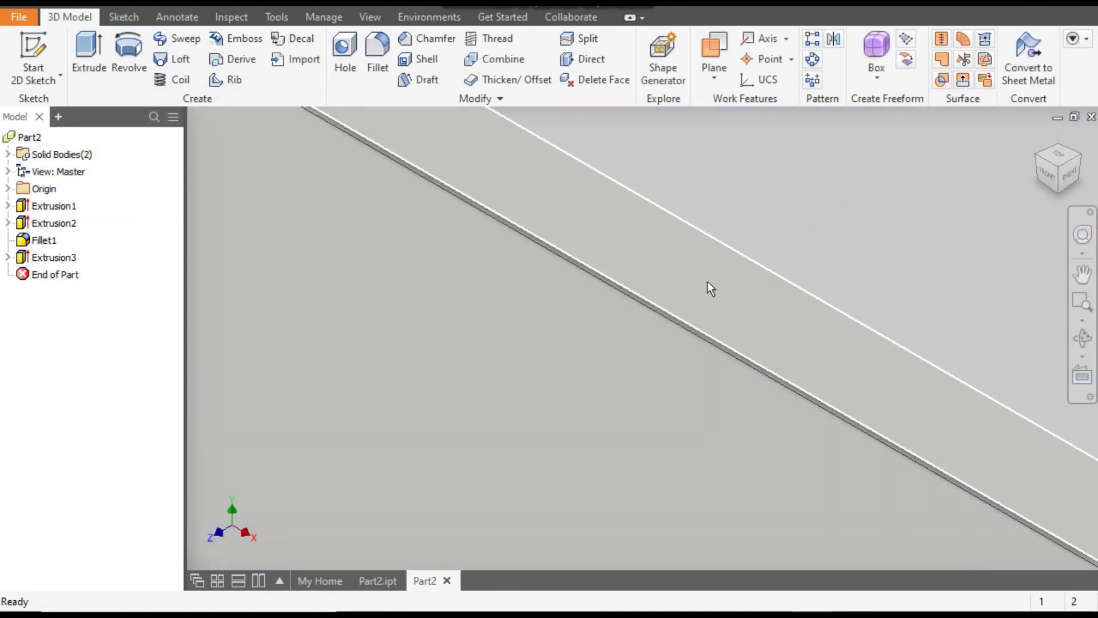
{"action": "scroll", "coordinate": [738, 252], "scroll_direction": "up", "scroll_amount": 3}
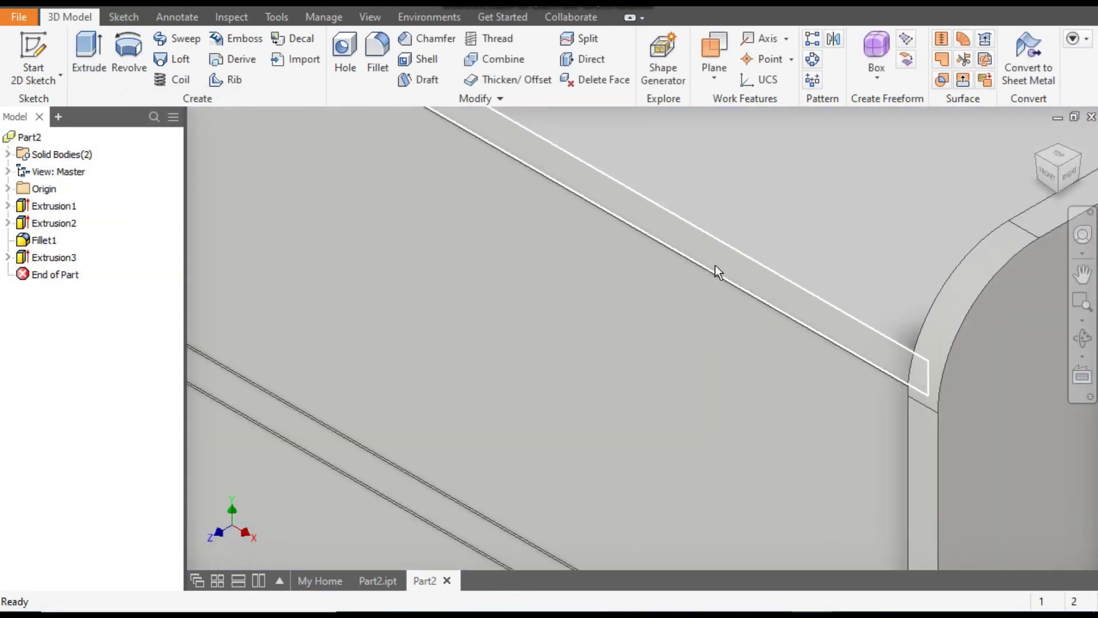
{"action": "left_click", "coordinate": [8, 154]}
{"action": "left_click", "coordinate": [57, 171]}
{"action": "scroll", "coordinate": [543, 275], "scroll_direction": "up", "scroll_amount": 5}
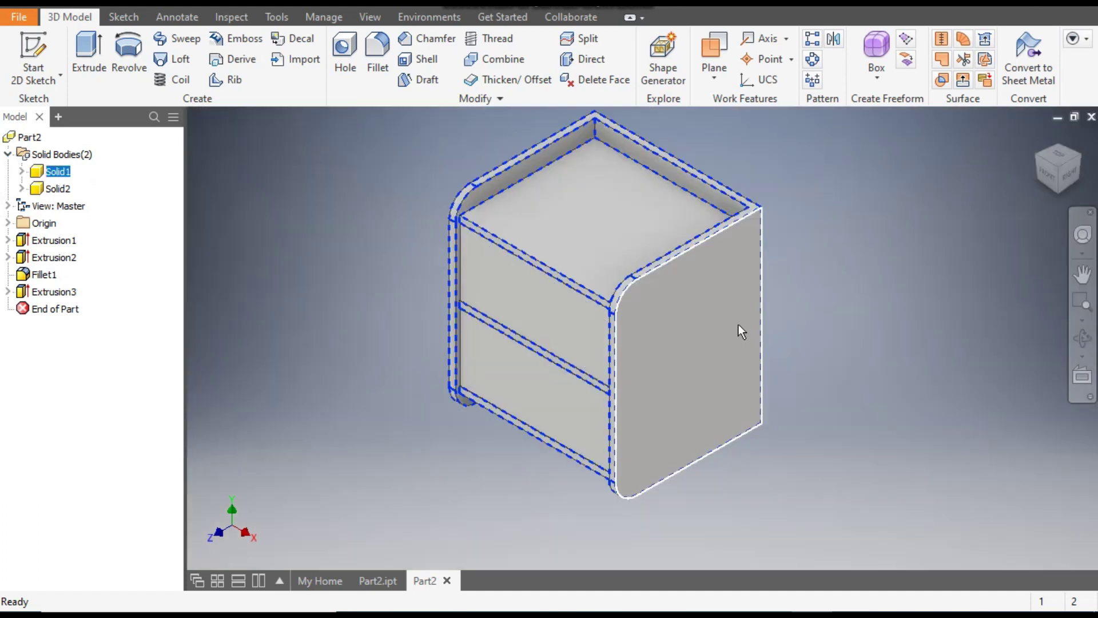
{"action": "left_click", "coordinate": [215, 214]}
{"action": "left_click", "coordinate": [57, 188]}
{"action": "scroll", "coordinate": [411, 350], "scroll_direction": "down", "scroll_amount": 5}
{"action": "middle_click_drag", "start_coordinate": [294, 352], "coordinate": [399, 333]}
{"action": "left_click", "coordinate": [8, 154]}
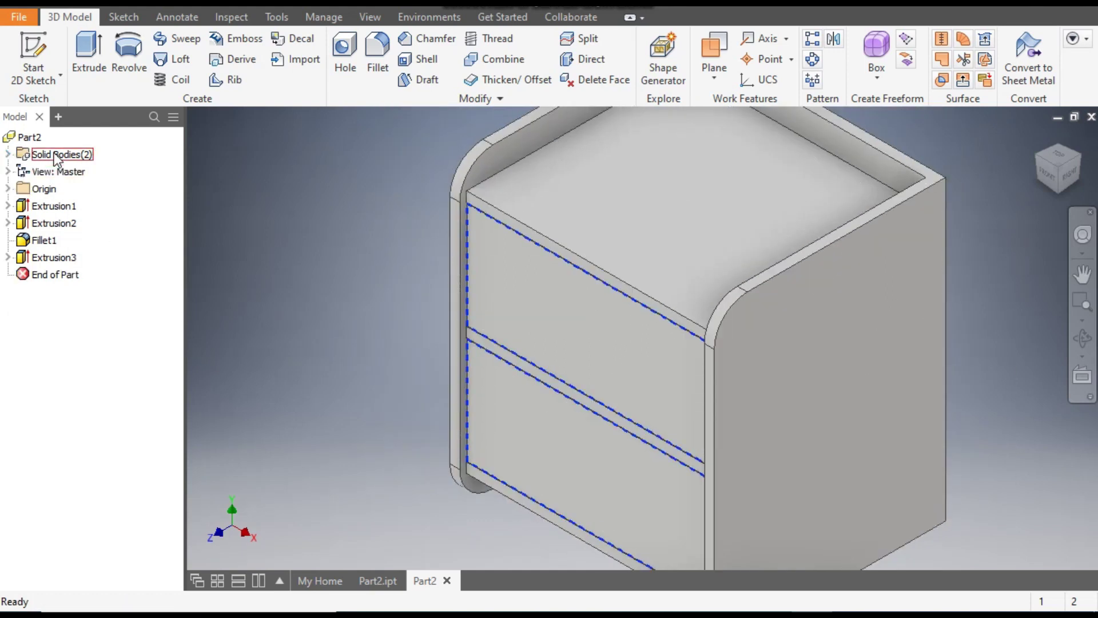
{"action": "left_click", "coordinate": [218, 167]}
Start a sketch on the upper drawer front's face and draw a 20 mm diameter circle near its right side.
{"action": "scroll", "coordinate": [609, 342], "scroll_direction": "down", "scroll_amount": 2}
{"action": "middle_click_drag", "start_coordinate": [609, 342], "coordinate": [565, 356]}
{"action": "left_click", "coordinate": [585, 366]}
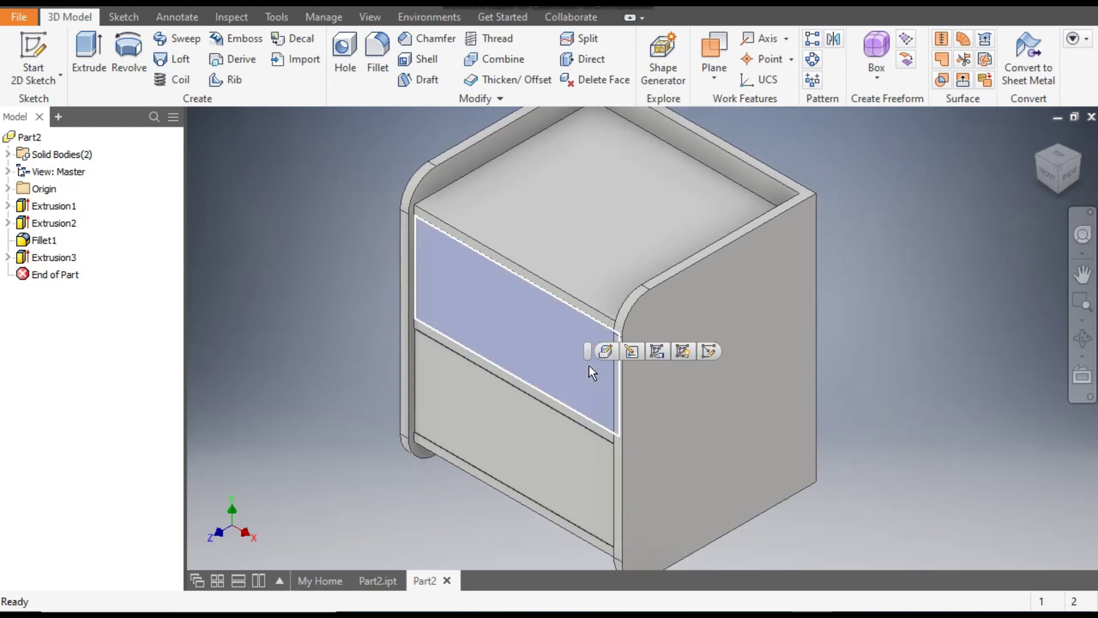
{"action": "left_click", "coordinate": [711, 348]}
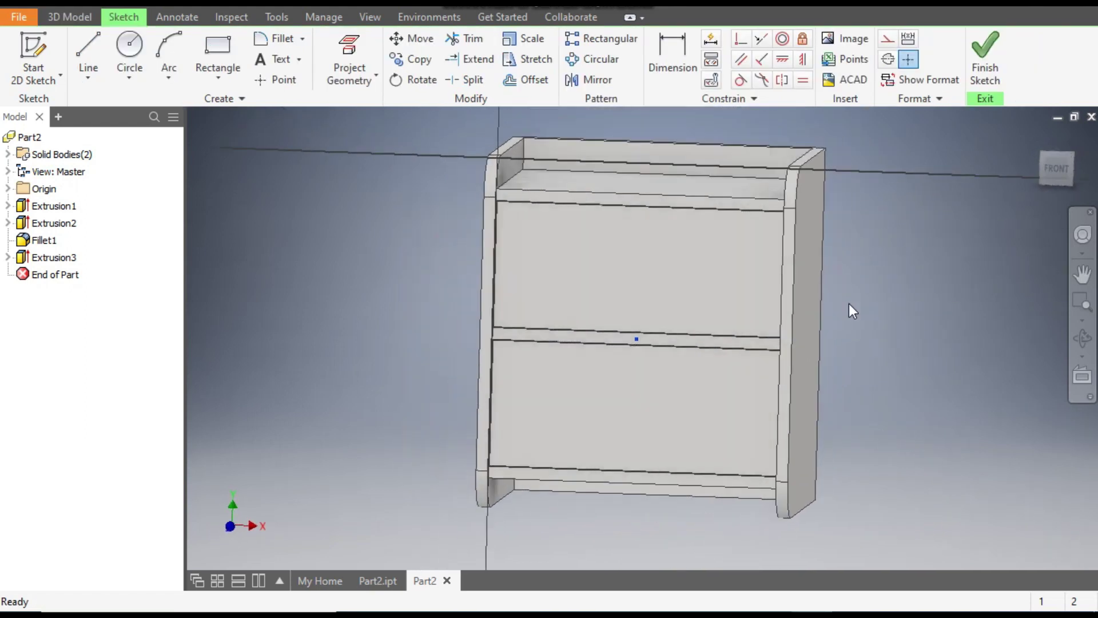
{"action": "left_click", "coordinate": [129, 49]}
{"action": "scroll", "coordinate": [714, 267], "scroll_direction": "up", "scroll_amount": 3}
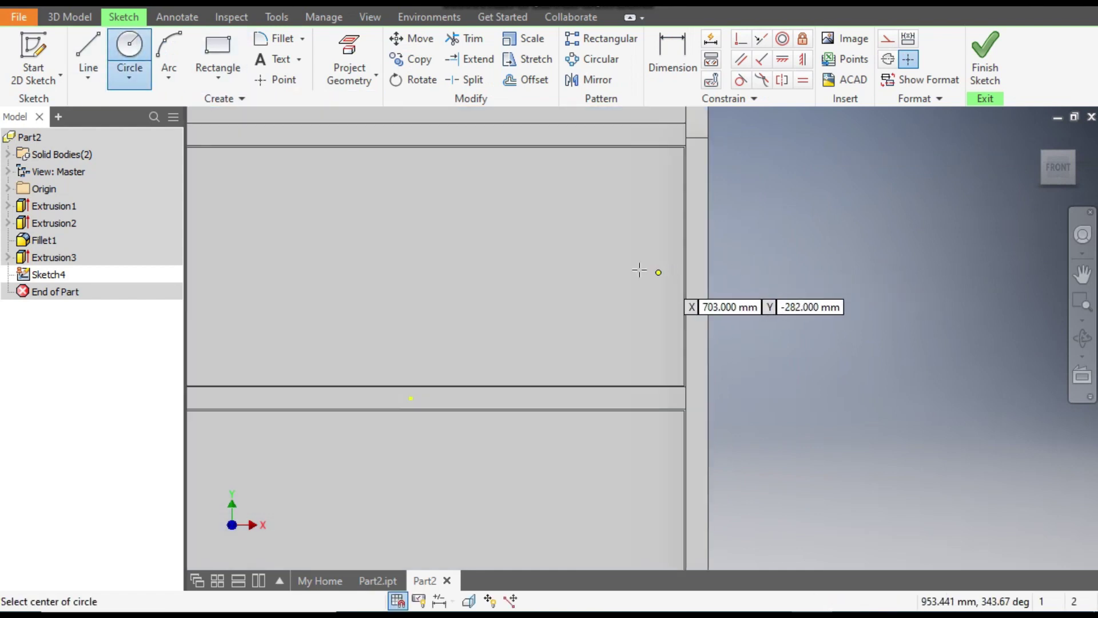
{"action": "left_click", "coordinate": [609, 249]}
{"action": "type", "text": "20"}
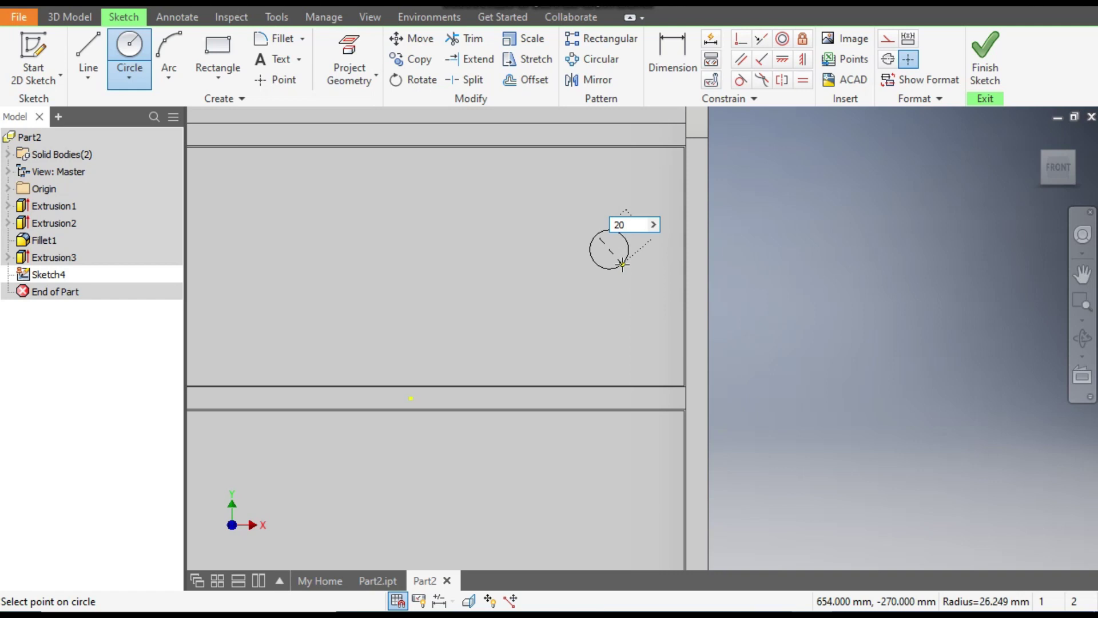
{"action": "key", "text": "Return"}
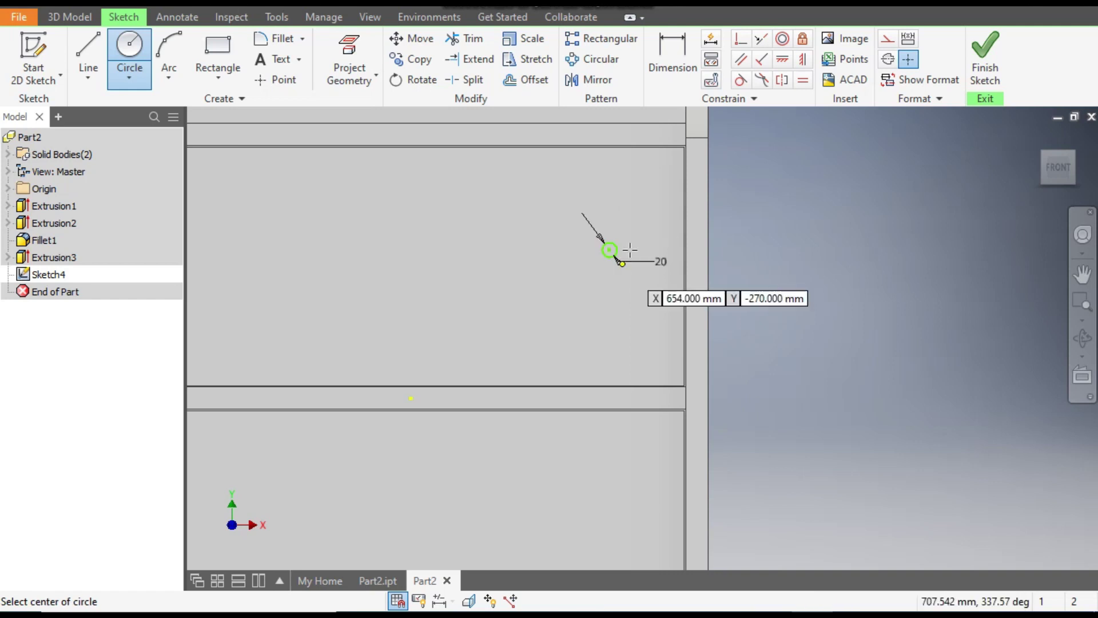
Dimension the circle's centre 100 mm horizontally from the inner edge of the right side panel.
{"action": "left_click", "coordinate": [673, 54]}
{"action": "scroll", "coordinate": [691, 205], "scroll_direction": "up", "scroll_amount": 2}
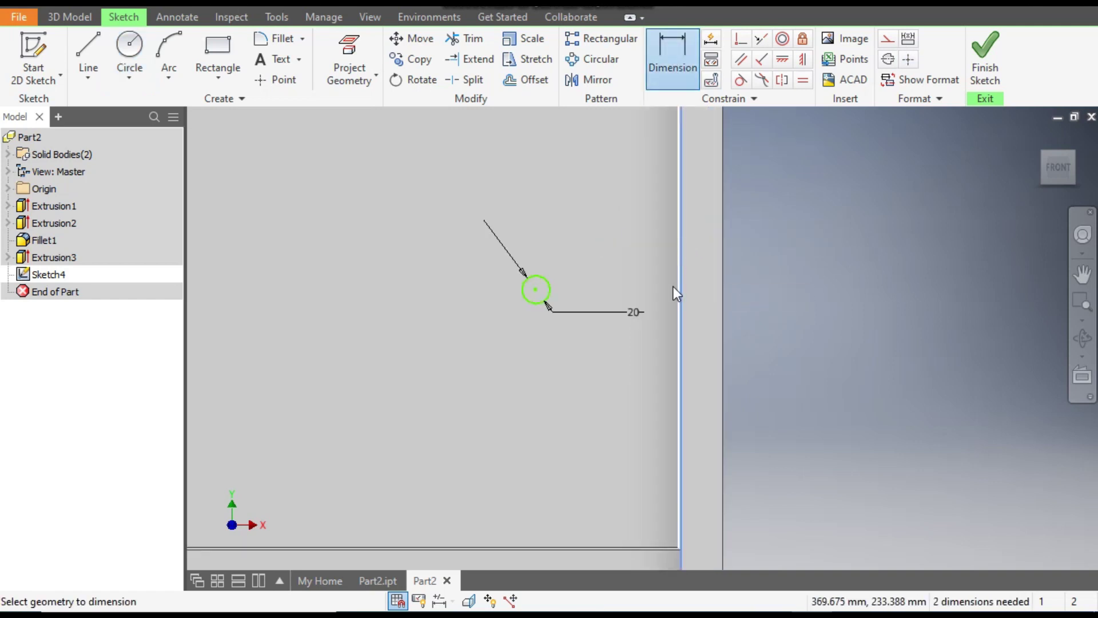
{"action": "left_click", "coordinate": [534, 292]}
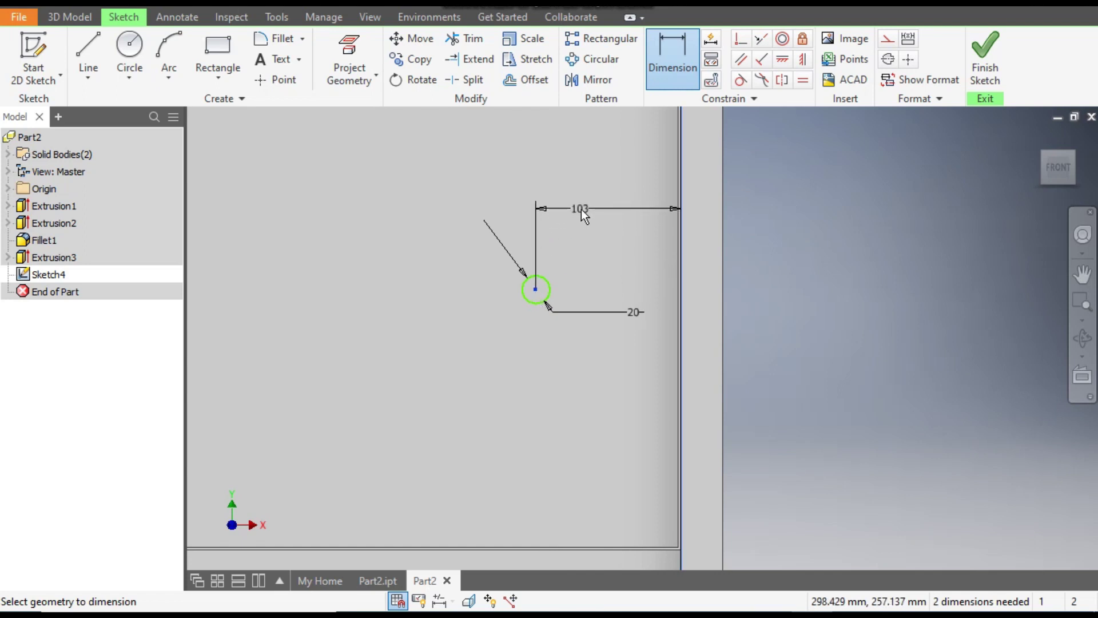
{"action": "left_click", "coordinate": [581, 208]}
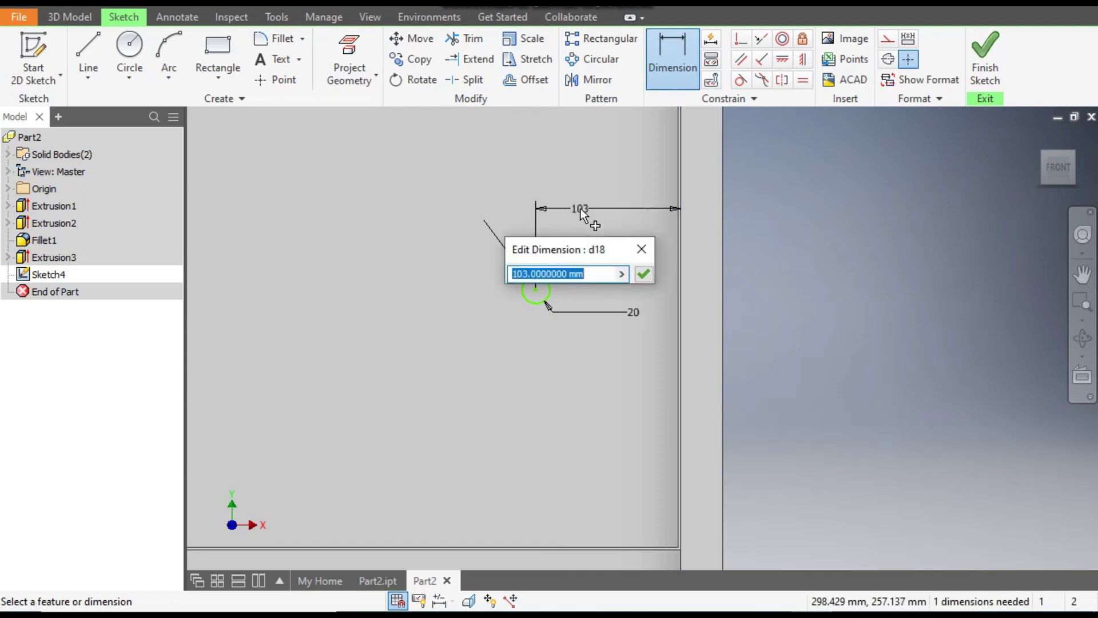
{"action": "type", "text": "100"}
{"action": "key", "text": "Return"}
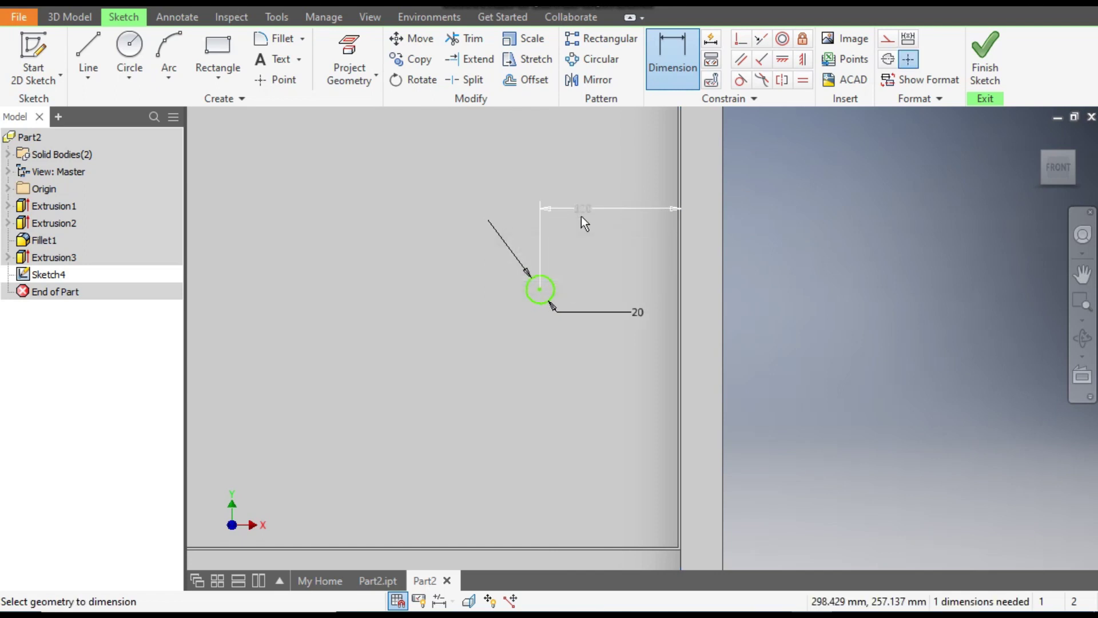
Dimension the circle's centre 180 mm above the upper edge of the middle shelf.
{"action": "scroll", "coordinate": [623, 228], "scroll_direction": "down", "scroll_amount": 3}
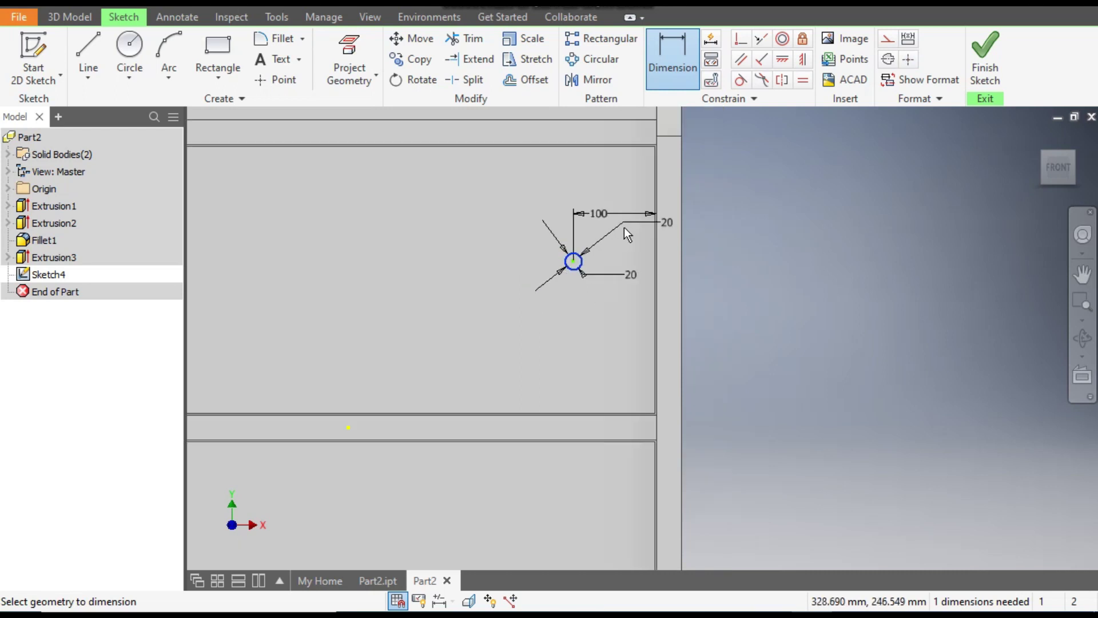
{"action": "scroll", "coordinate": [598, 420], "scroll_direction": "up", "scroll_amount": 2}
{"action": "left_click", "coordinate": [602, 414]}
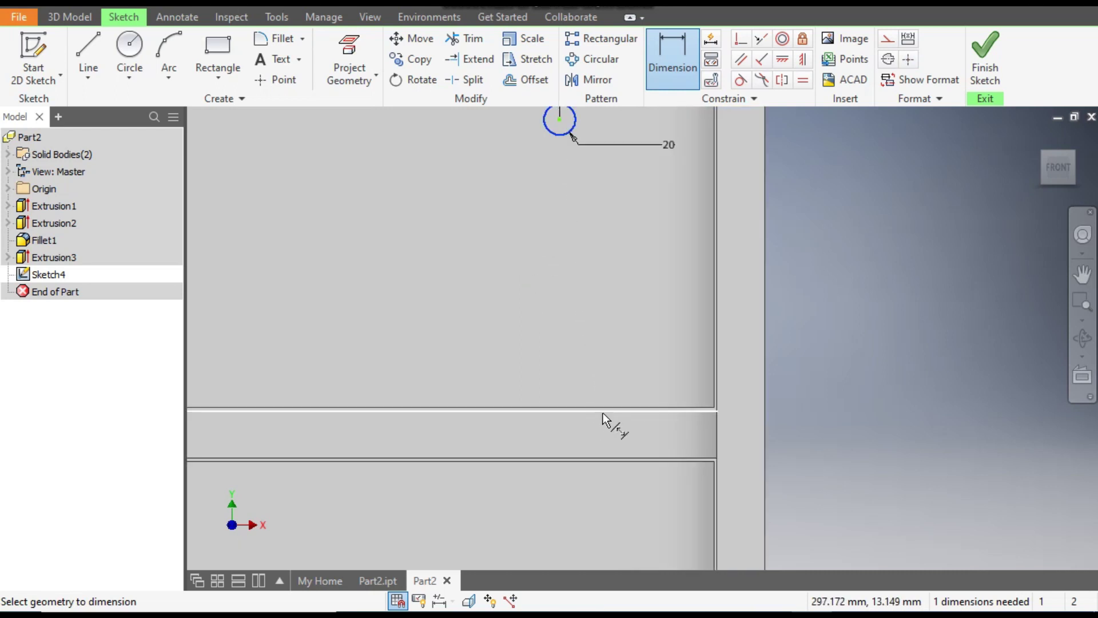
{"action": "left_click", "coordinate": [407, 265]}
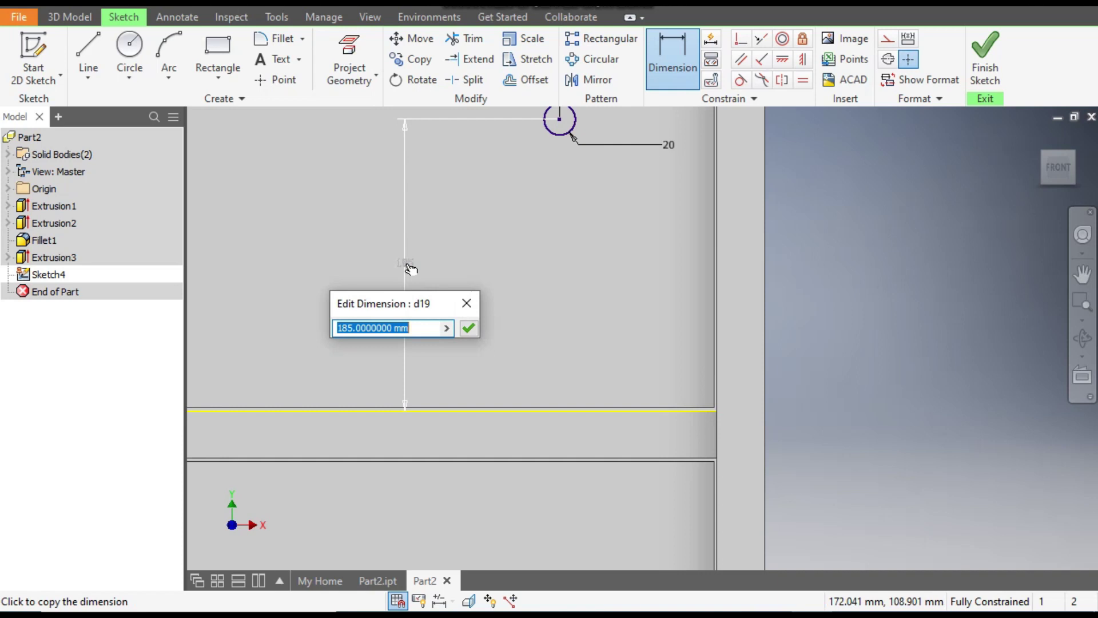
{"action": "type", "text": "180"}
{"action": "key", "text": "Return"}
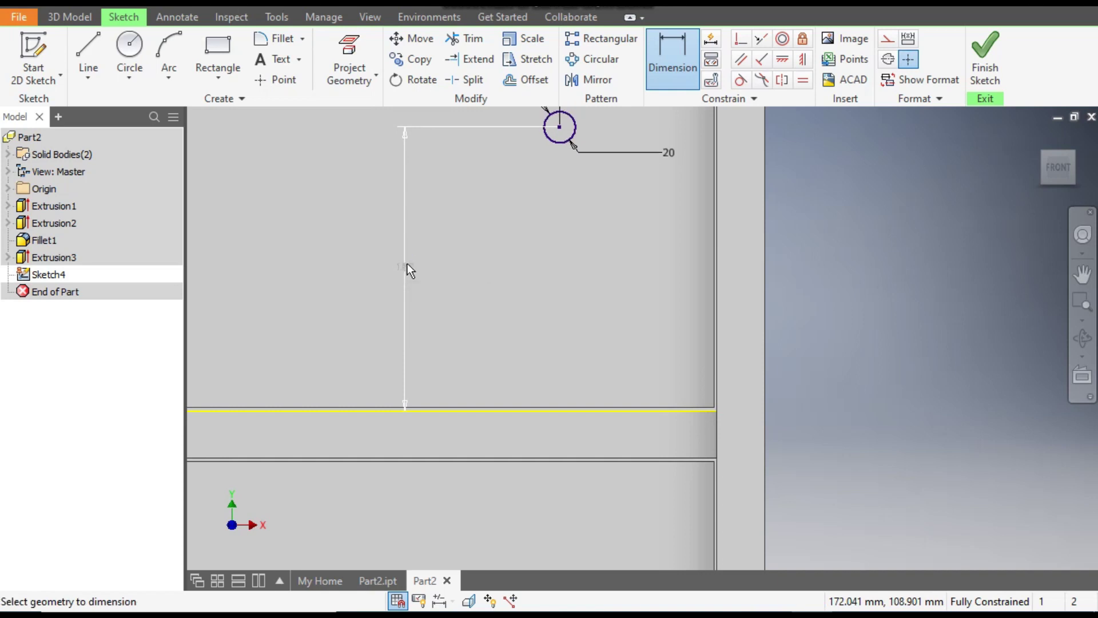
Extrude the 20 mm circle 20 mm outward from the drawer front as the knob's stem.
{"action": "scroll", "coordinate": [476, 258], "scroll_direction": "down", "scroll_amount": 4}
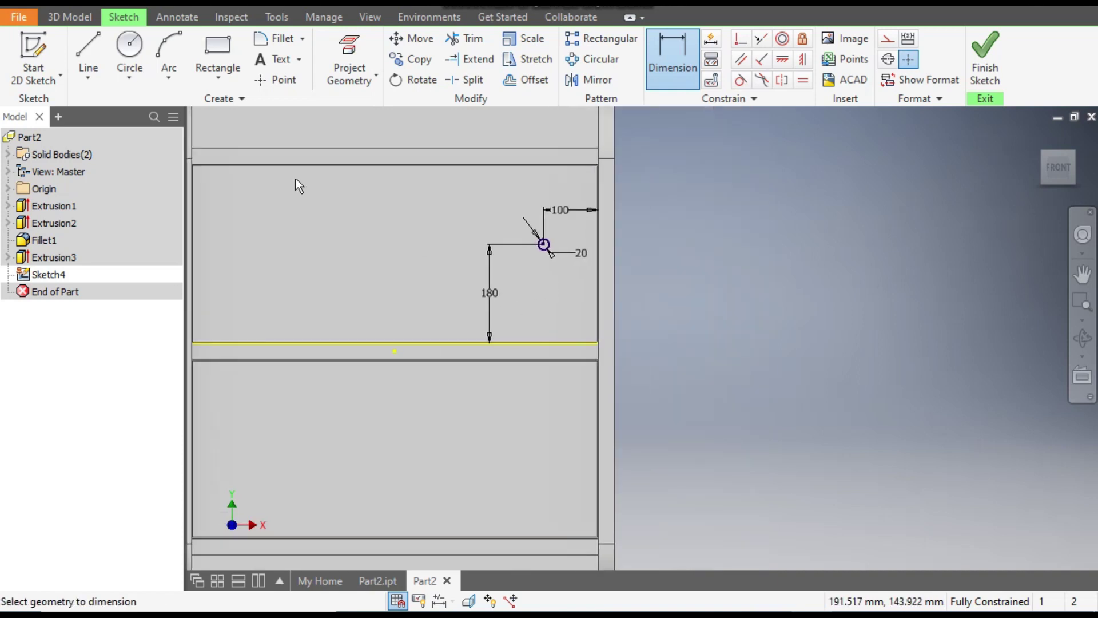
{"action": "left_click", "coordinate": [69, 18]}
{"action": "left_click", "coordinate": [89, 55]}
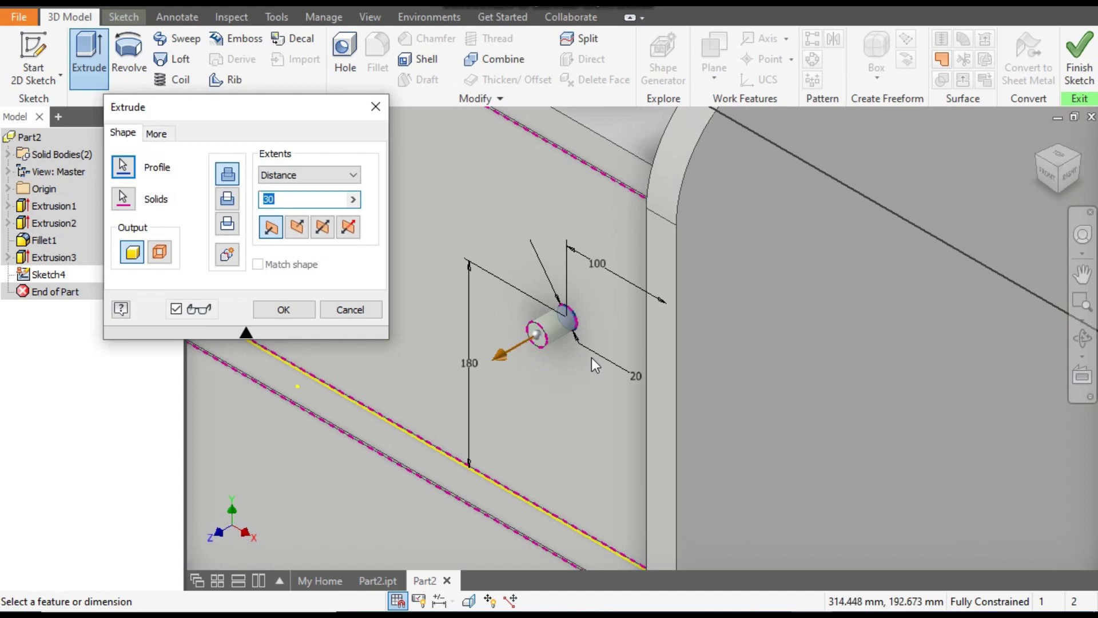
{"action": "type", "text": "20"}
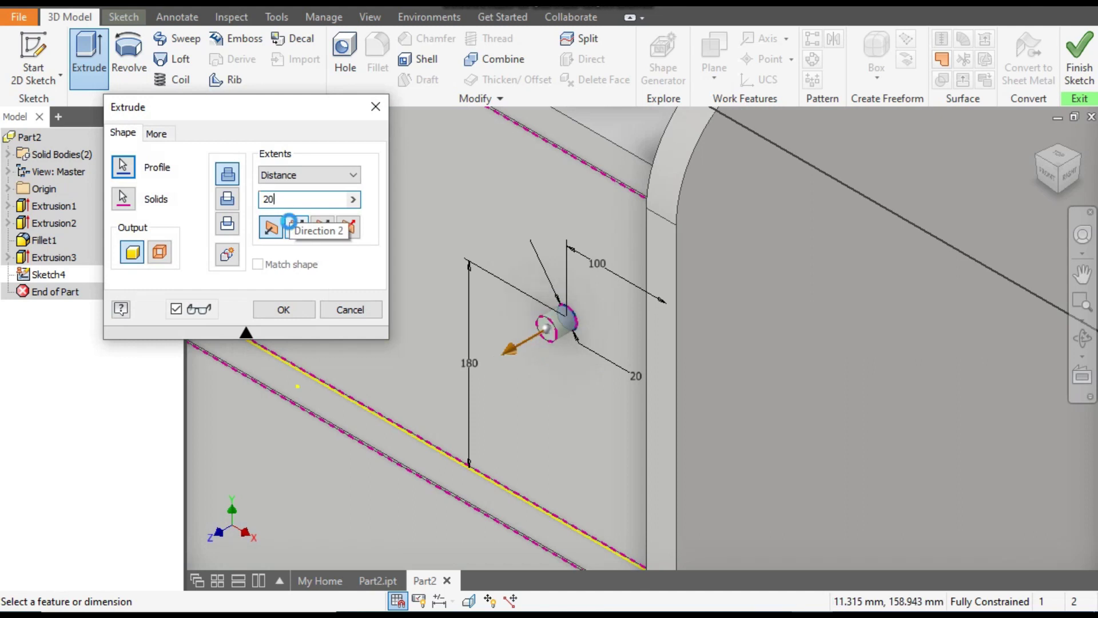
{"action": "key", "text": "Return"}
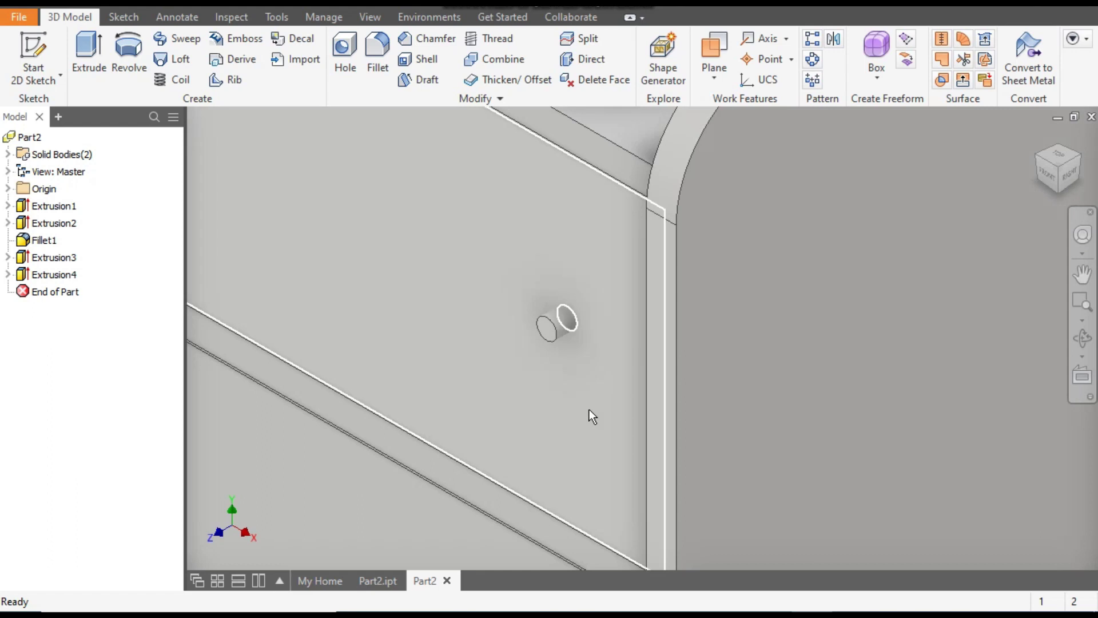
Start a sketch on the stem's end face and draw a 50 mm diameter circle at its centre.
{"action": "scroll", "coordinate": [550, 334], "scroll_direction": "up", "scroll_amount": 2}
{"action": "left_click", "coordinate": [558, 319]}
{"action": "left_click", "coordinate": [681, 307]}
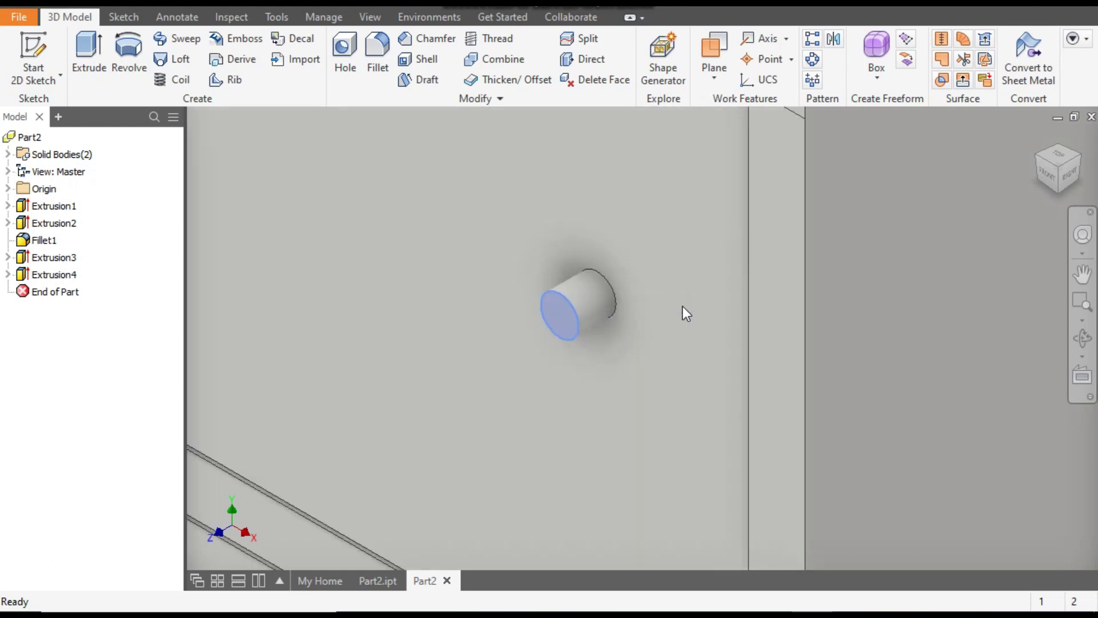
{"action": "mouse_move", "coordinate": [791, 299]}
{"action": "middle_mouse_down"}
{"action": "mouse_move", "coordinate": [645, 331]}
{"action": "mouse_move", "coordinate": [410, 409]}
{"action": "middle_mouse_up"}
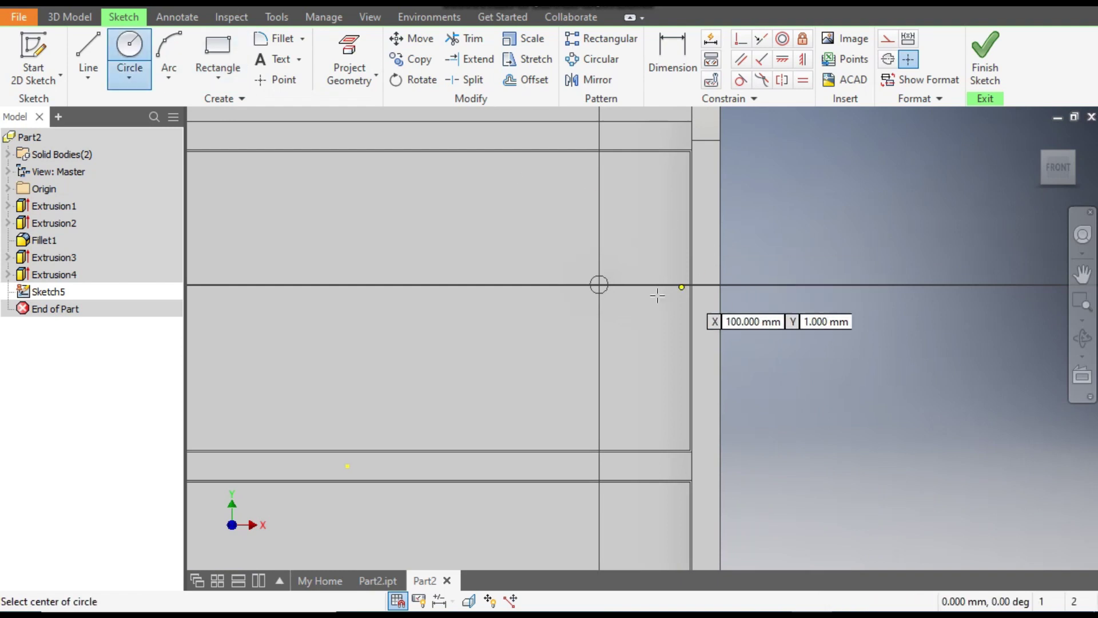
{"action": "scroll", "coordinate": [656, 294], "scroll_direction": "down", "scroll_amount": 3}
{"action": "left_click", "coordinate": [549, 275]}
{"action": "left_click", "coordinate": [569, 267]}
{"action": "left_click", "coordinate": [549, 275]}
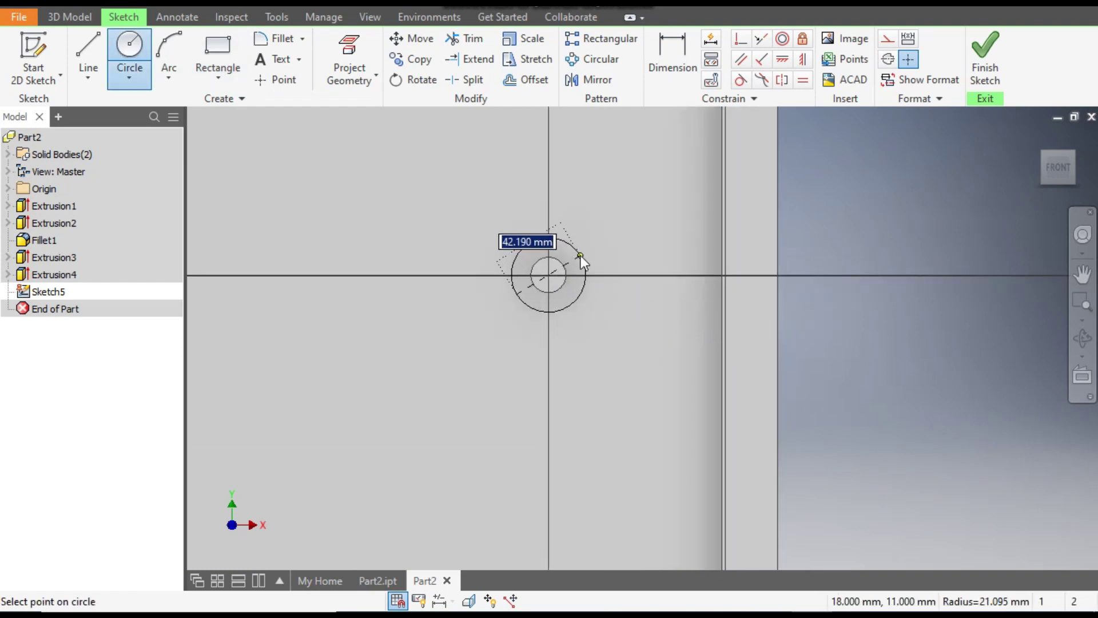
{"action": "type", "text": "50"}
{"action": "key", "text": "Return"}
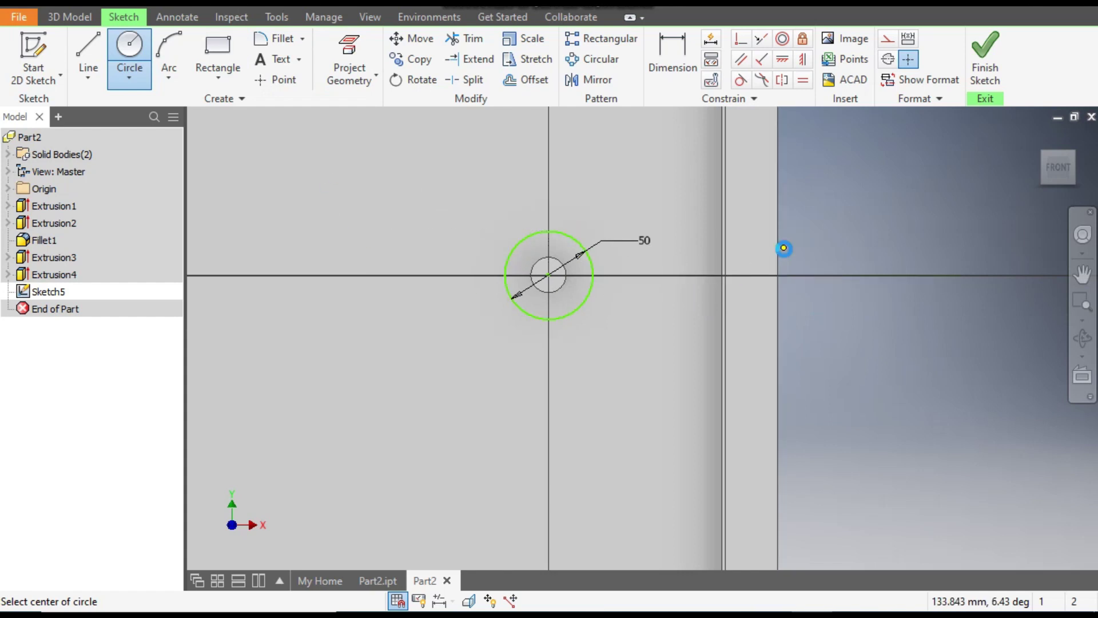
Move the 50 mm circle off the stem and constrain it concentric with the stem's circular edge.
{"action": "key", "text": "Escape"}
{"action": "left_click_drag", "start_coordinate": [550, 276], "coordinate": [596, 153]}
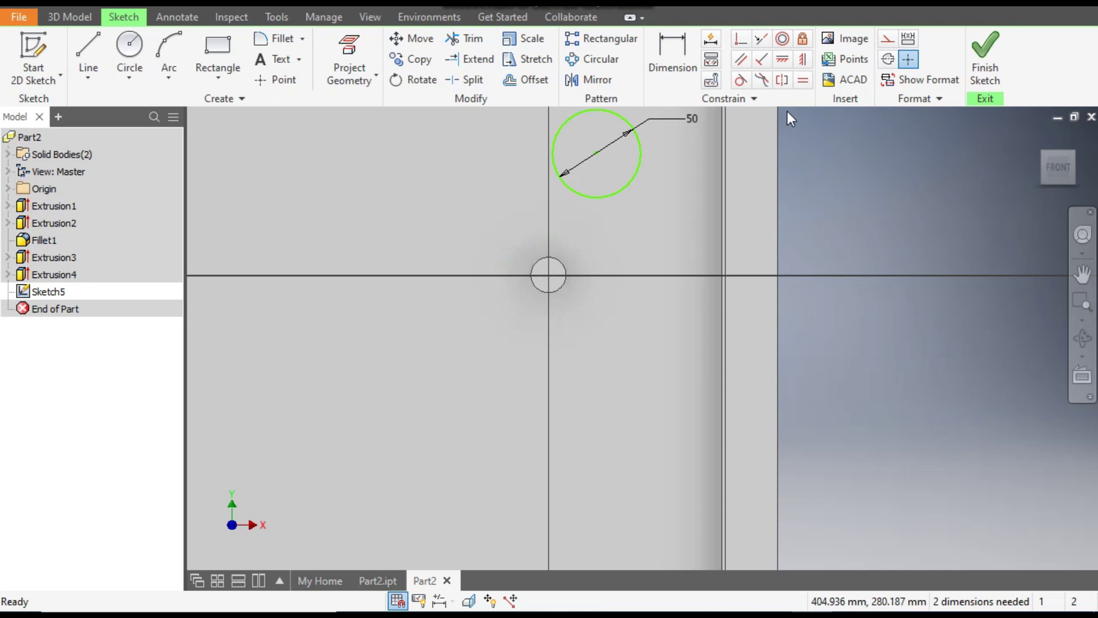
{"action": "left_click", "coordinate": [783, 45]}
{"action": "left_click", "coordinate": [626, 117]}
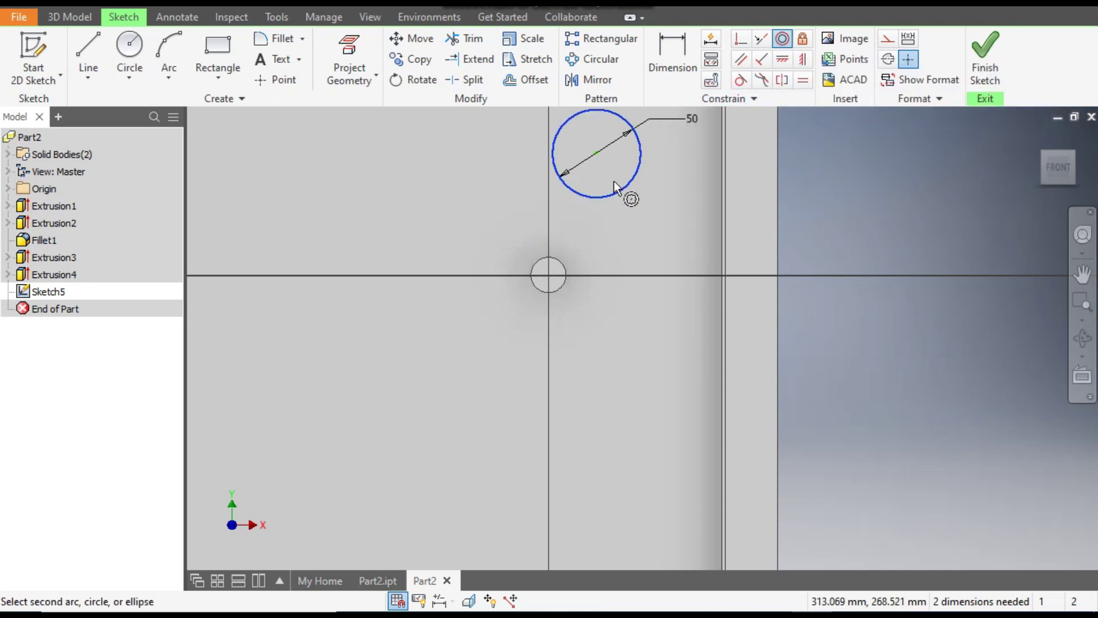
{"action": "left_click", "coordinate": [558, 261]}
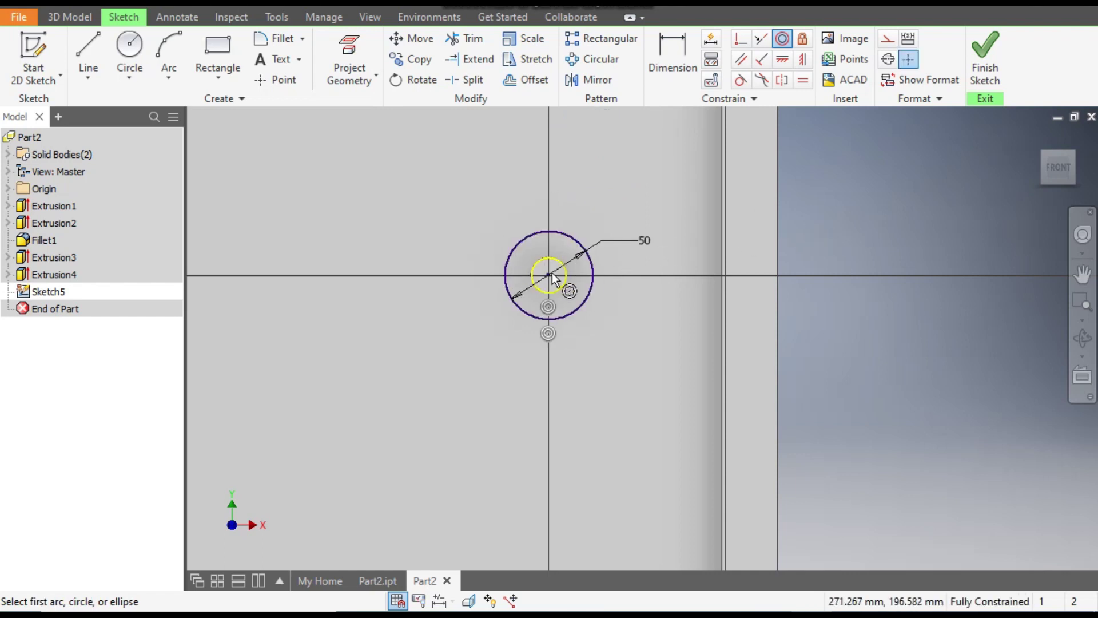
Extrude the full 50 mm circle 20 mm outward from the stem to form the knob's head.
{"action": "left_click", "coordinate": [71, 23]}
{"action": "left_click", "coordinate": [87, 50]}
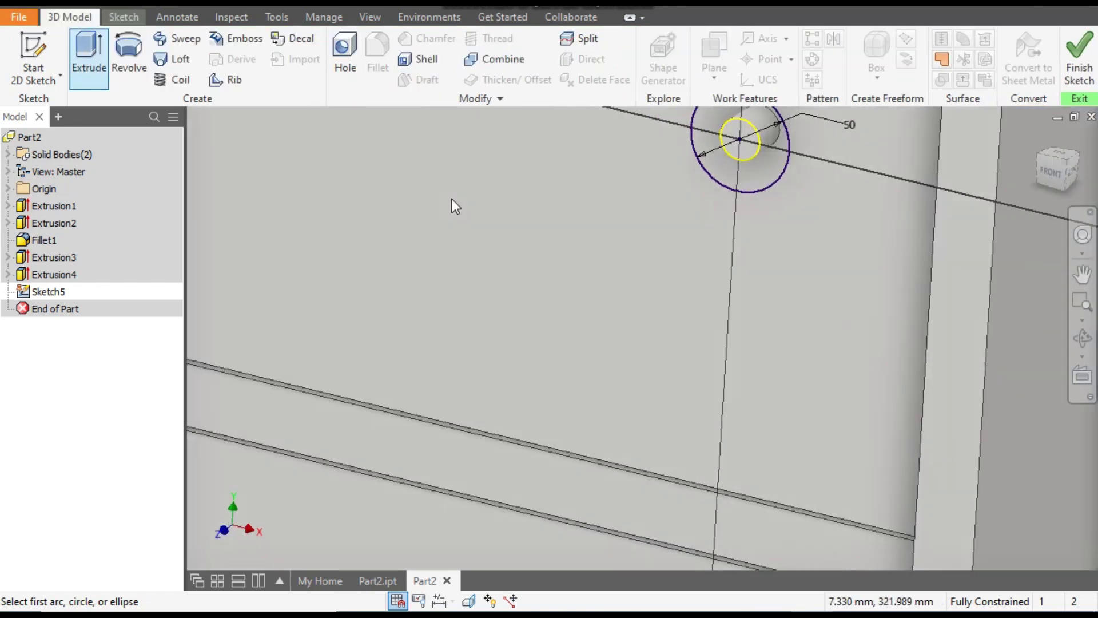
{"action": "left_click", "coordinate": [554, 286]}
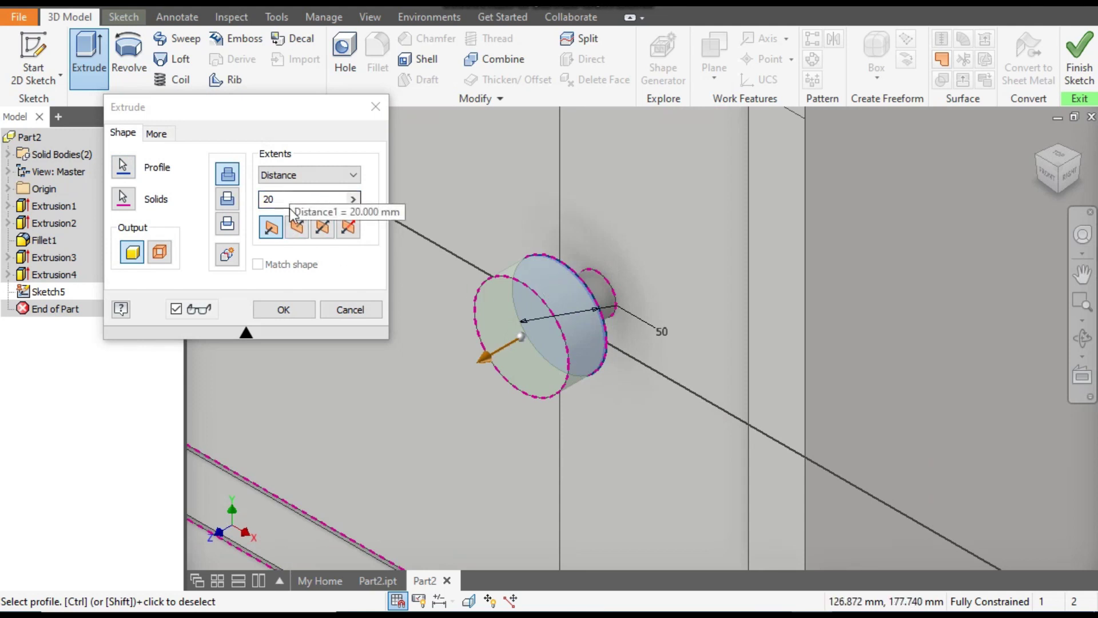
{"action": "left_click", "coordinate": [296, 307]}
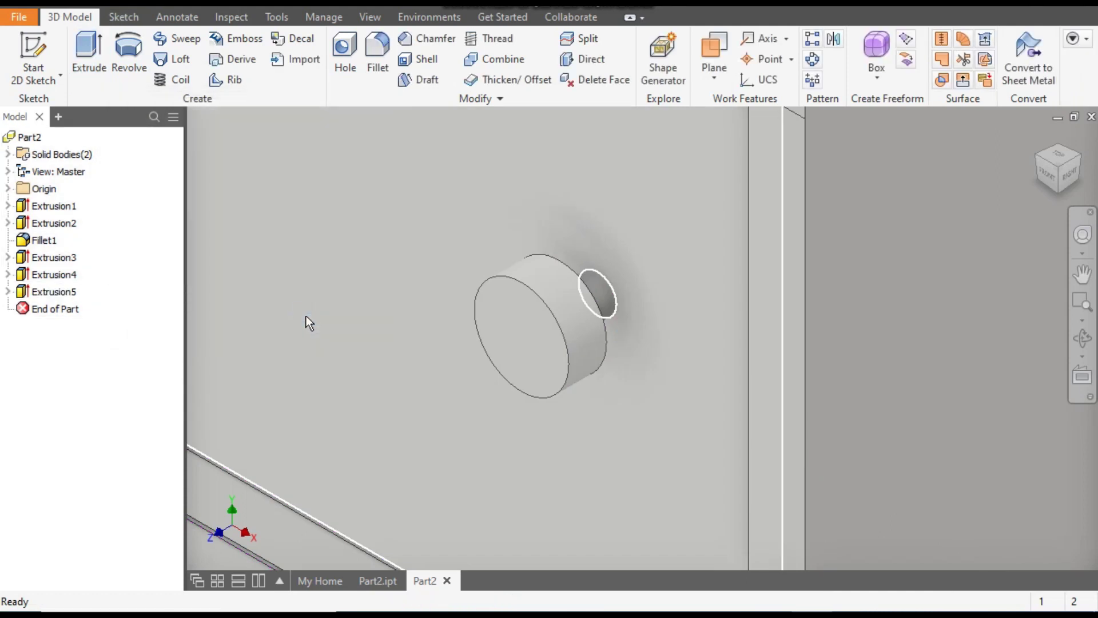
Fillet the front circular edge of the knob's head with a 15 mm radius.
{"action": "middle_click_drag", "start_coordinate": [620, 385], "coordinate": [652, 388]}
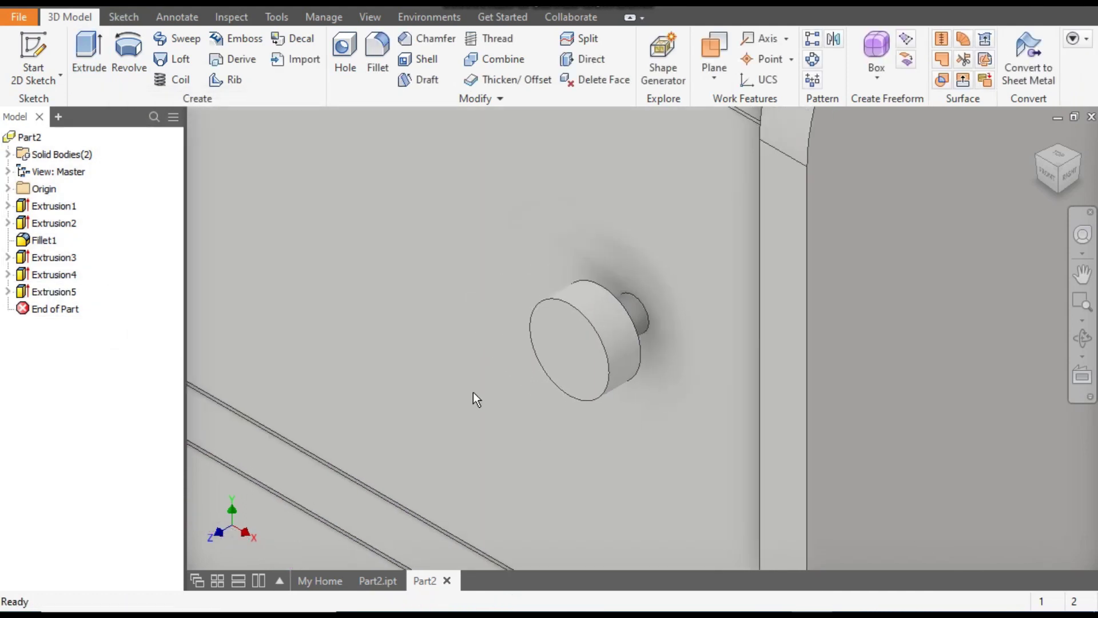
{"action": "left_click", "coordinate": [581, 312]}
{"action": "left_click", "coordinate": [601, 299]}
{"action": "left_click", "coordinate": [268, 148]}
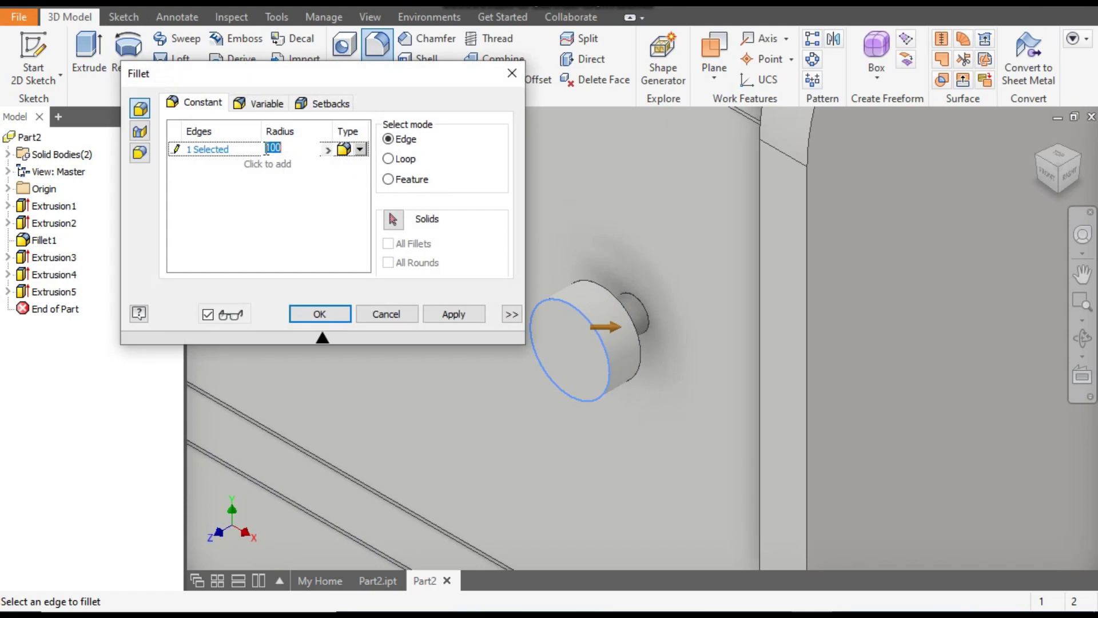
{"action": "type", "text": "15"}
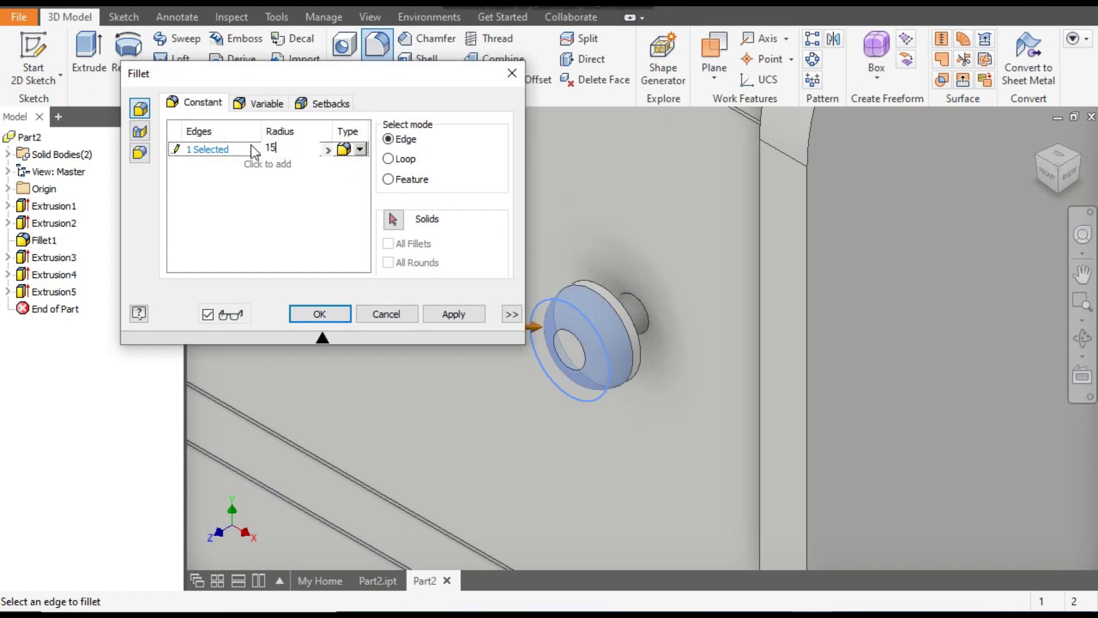
{"action": "left_click", "coordinate": [324, 314]}
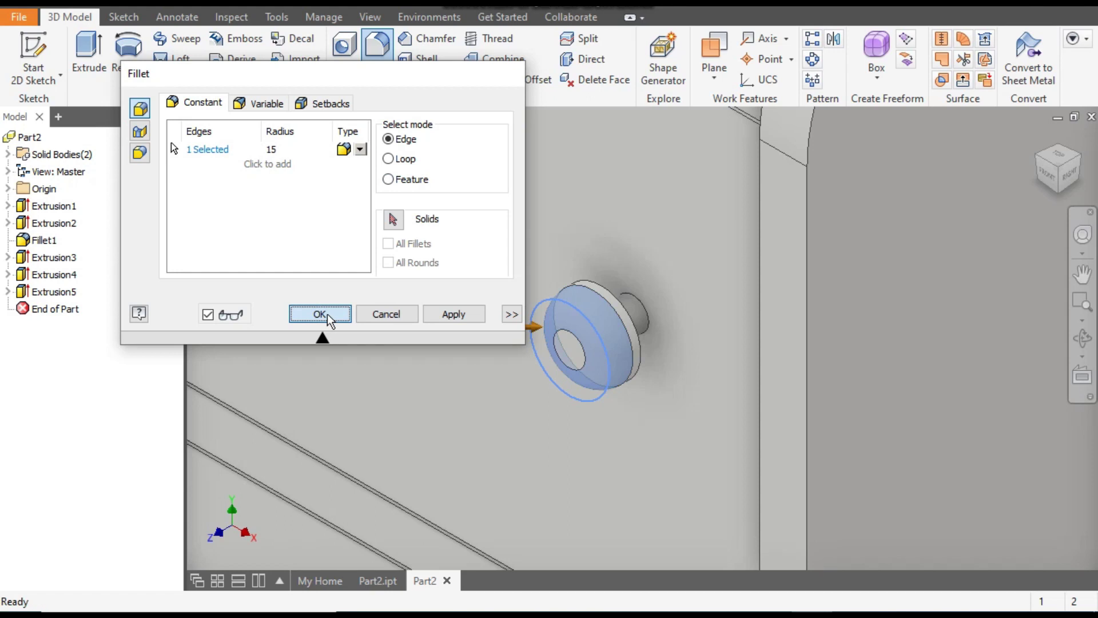
Create a rectangular pattern of the knob's stem, head and fillet down the cabinet's vertical front edge, with 2 instances spaced 325 mm apart.
{"action": "scroll", "coordinate": [767, 346], "scroll_direction": "up", "scroll_amount": 5}
{"action": "scroll", "coordinate": [598, 304], "scroll_direction": "down", "scroll_amount": 3}
{"action": "scroll", "coordinate": [637, 332], "scroll_direction": "up", "scroll_amount": 1}
{"action": "scroll", "coordinate": [637, 333], "scroll_direction": "up", "scroll_amount": 3}
{"action": "scroll", "coordinate": [631, 309], "scroll_direction": "down", "scroll_amount": 3}
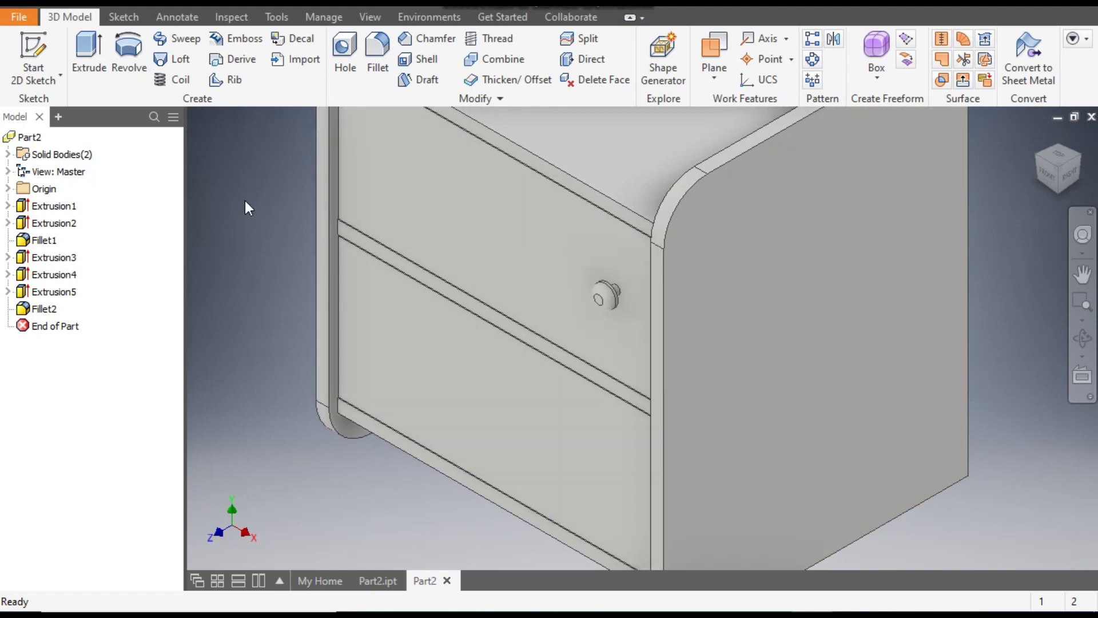
{"action": "left_click", "coordinate": [815, 42]}
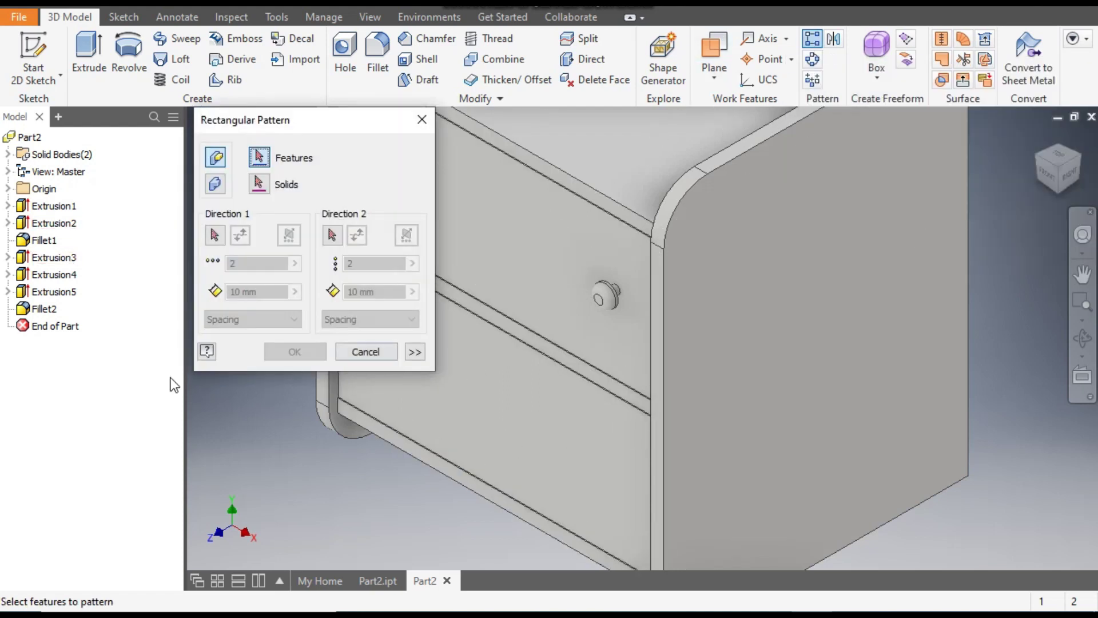
{"action": "left_click", "coordinate": [52, 293]}
{"action": "left_click", "coordinate": [54, 275], "text": "ctrl"}
{"action": "left_click", "coordinate": [46, 309], "text": "ctrl"}
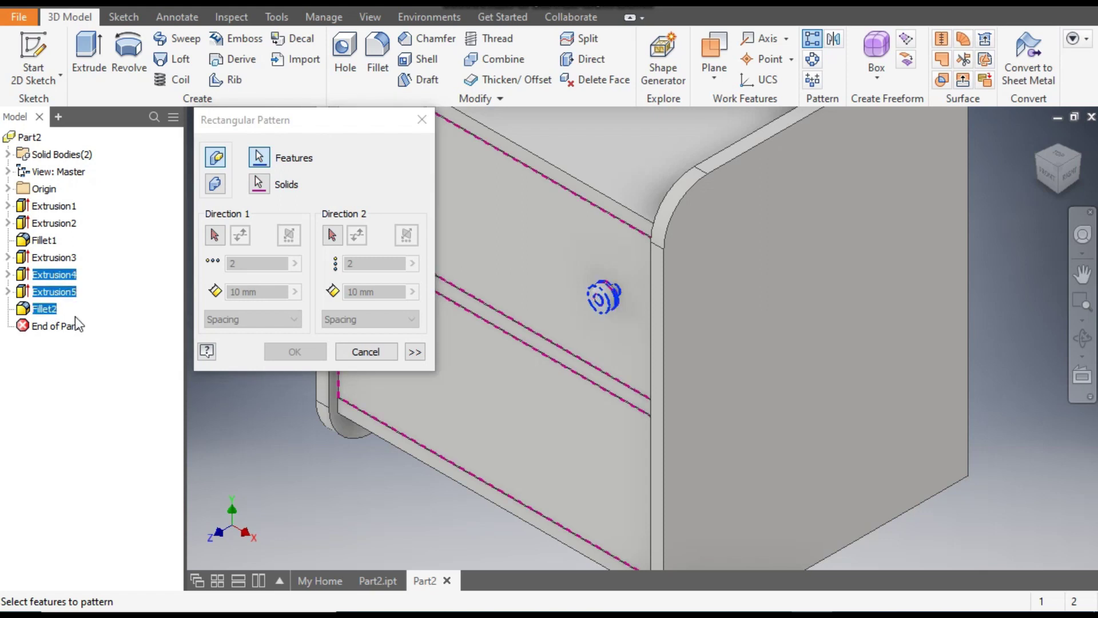
{"action": "left_click", "coordinate": [215, 236]}
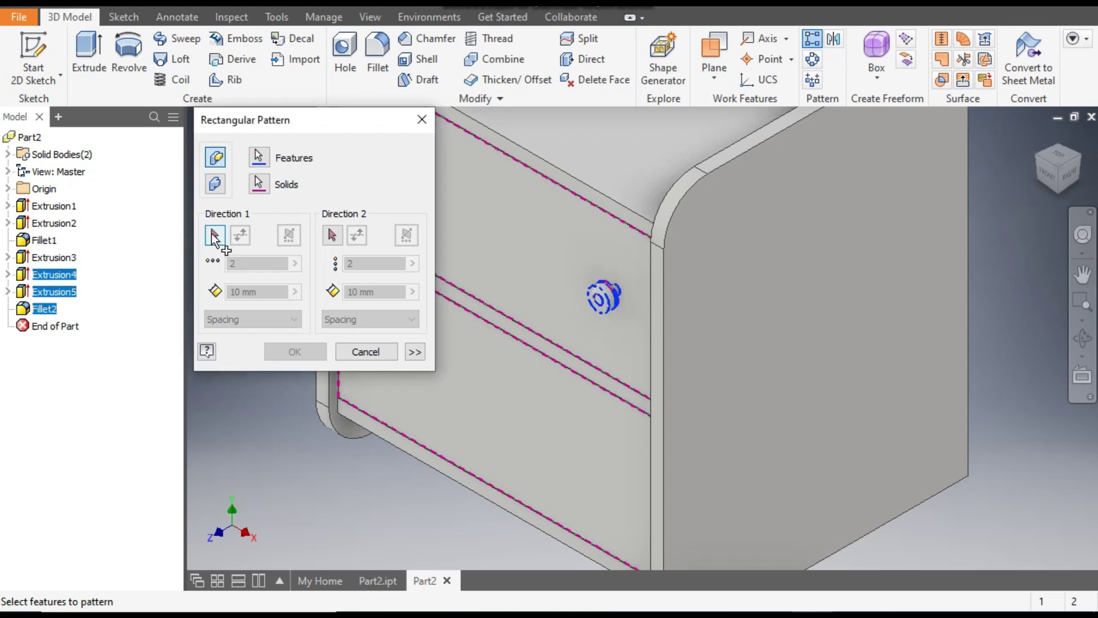
{"action": "left_click", "coordinate": [650, 374]}
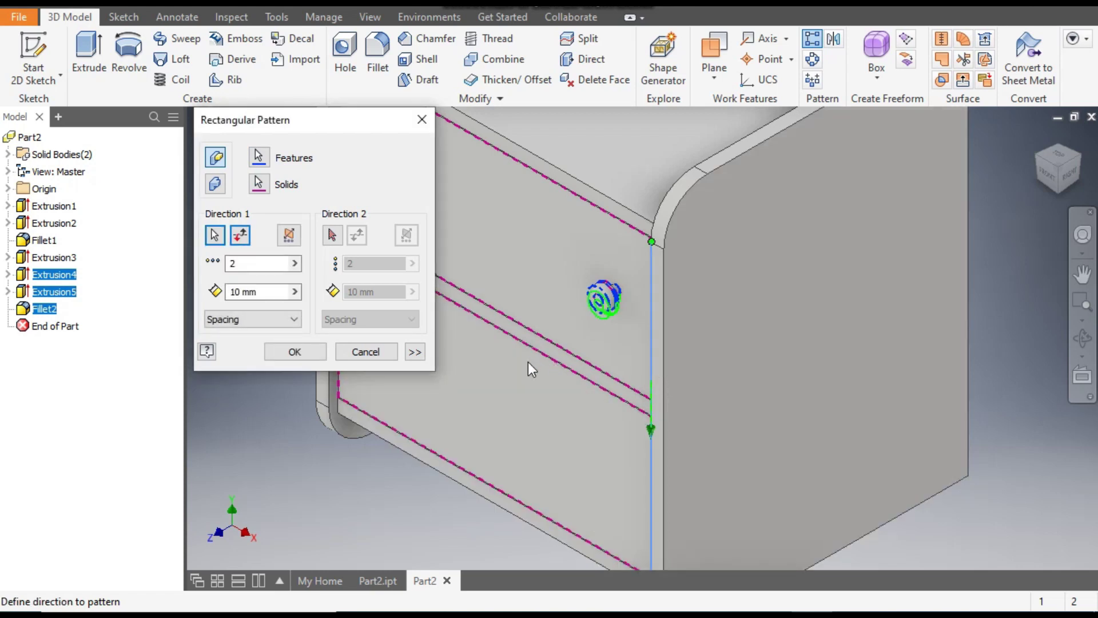
{"action": "double_click", "coordinate": [285, 295]}
{"action": "type", "text": "325"}
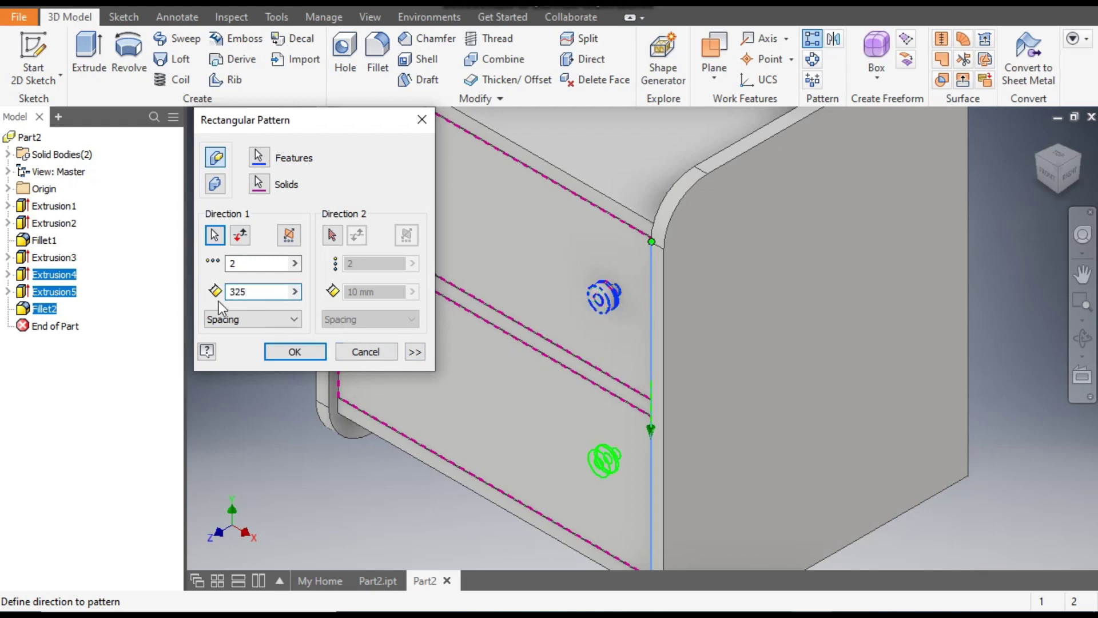
{"action": "left_click", "coordinate": [256, 262]}
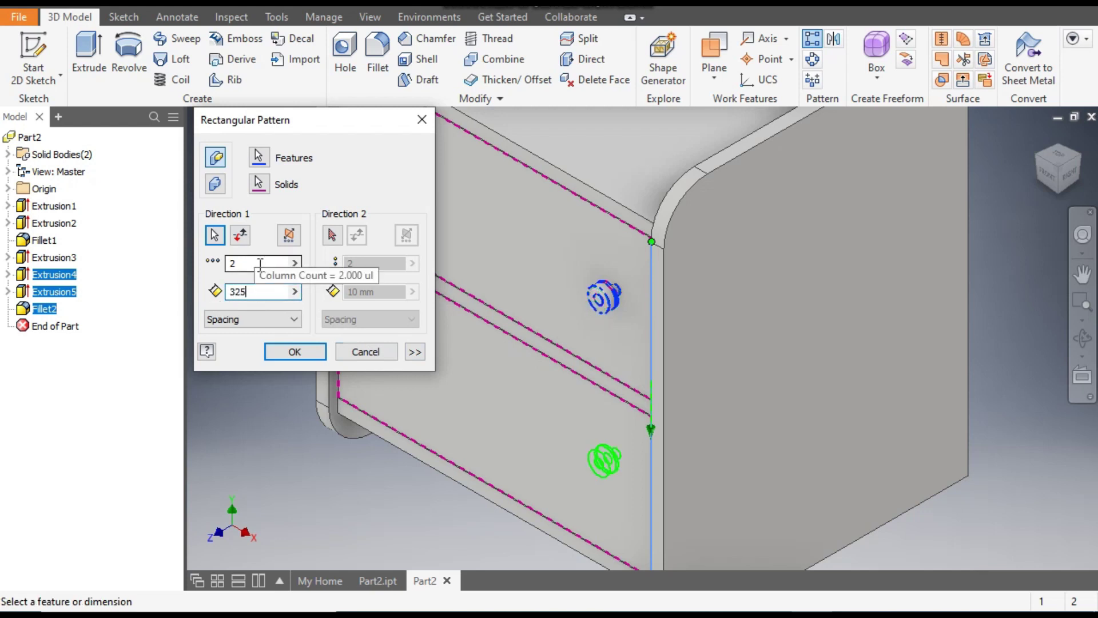
{"action": "left_click", "coordinate": [279, 351]}
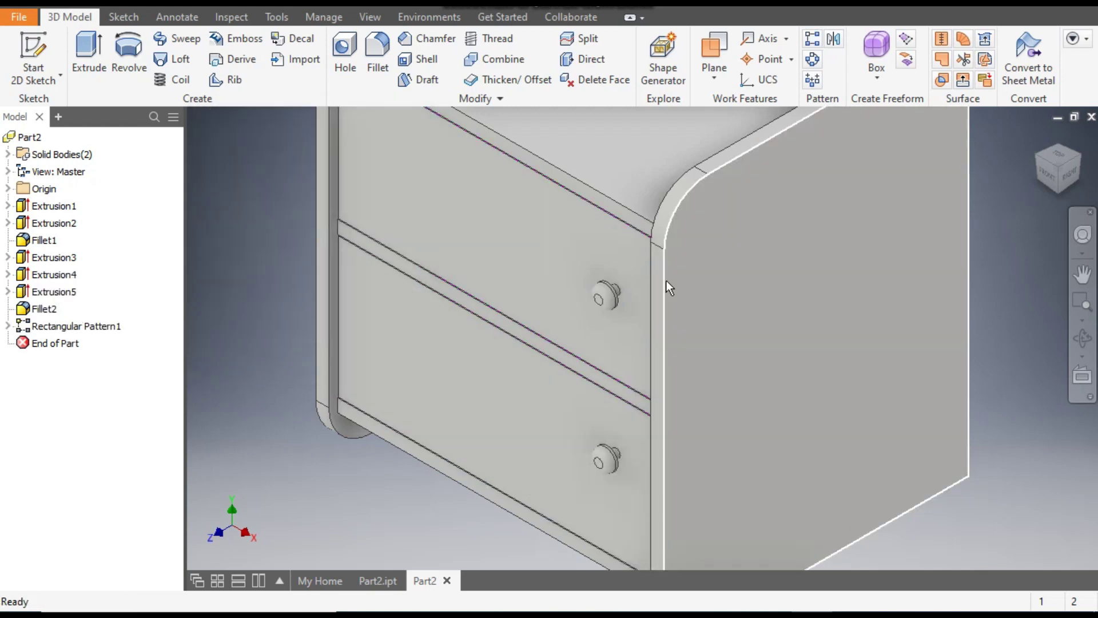
Apply the Wild Cherry - Amaretto appearance from the Autodesk Appearance Library to the whole cabinet.
{"action": "key", "text": "F6"}
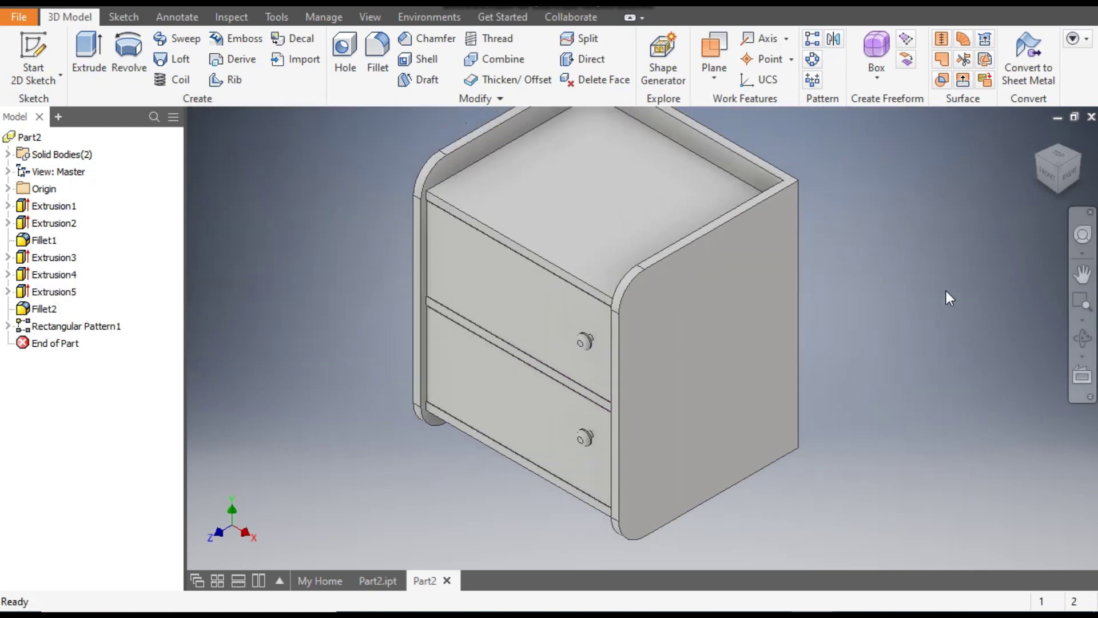
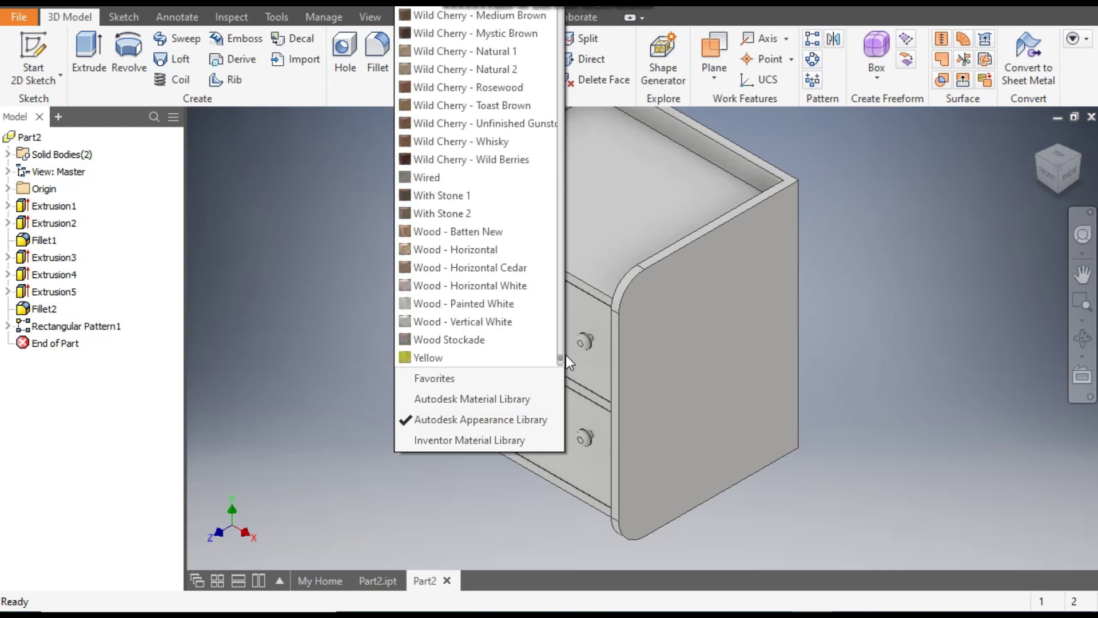
{"action": "scroll", "coordinate": [503, 303], "scroll_direction": "down", "scroll_amount": 5}
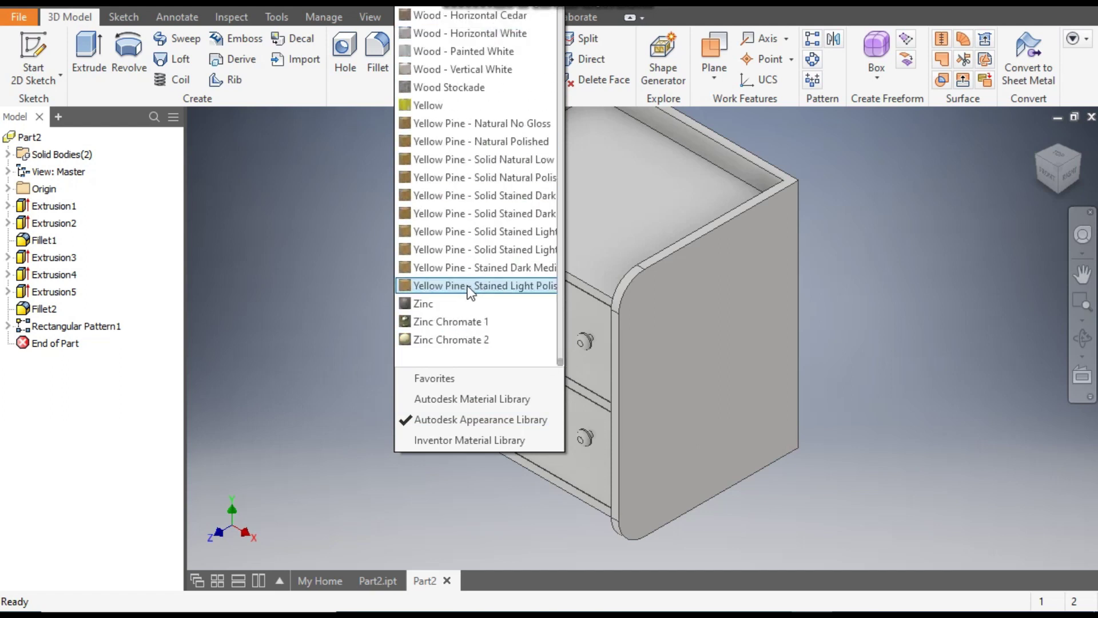
{"action": "scroll", "coordinate": [475, 292], "scroll_direction": "up", "scroll_amount": 7}
{"action": "scroll", "coordinate": [477, 223], "scroll_direction": "up", "scroll_amount": 3}
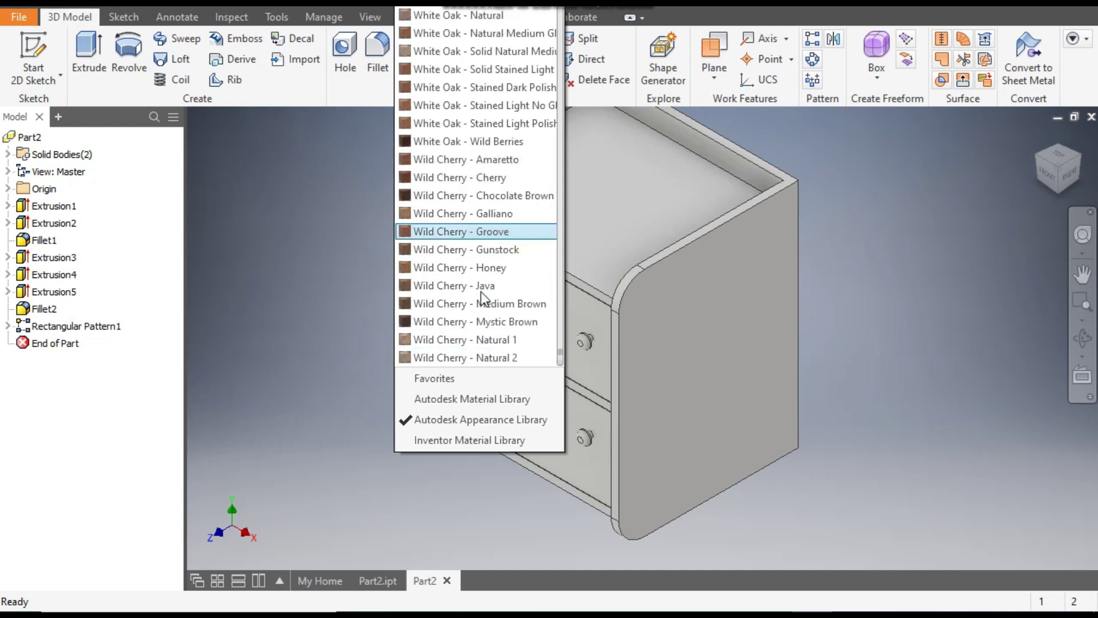
{"action": "scroll", "coordinate": [481, 294], "scroll_direction": "down", "scroll_amount": 1}
{"action": "scroll", "coordinate": [480, 294], "scroll_direction": "down", "scroll_amount": 3}
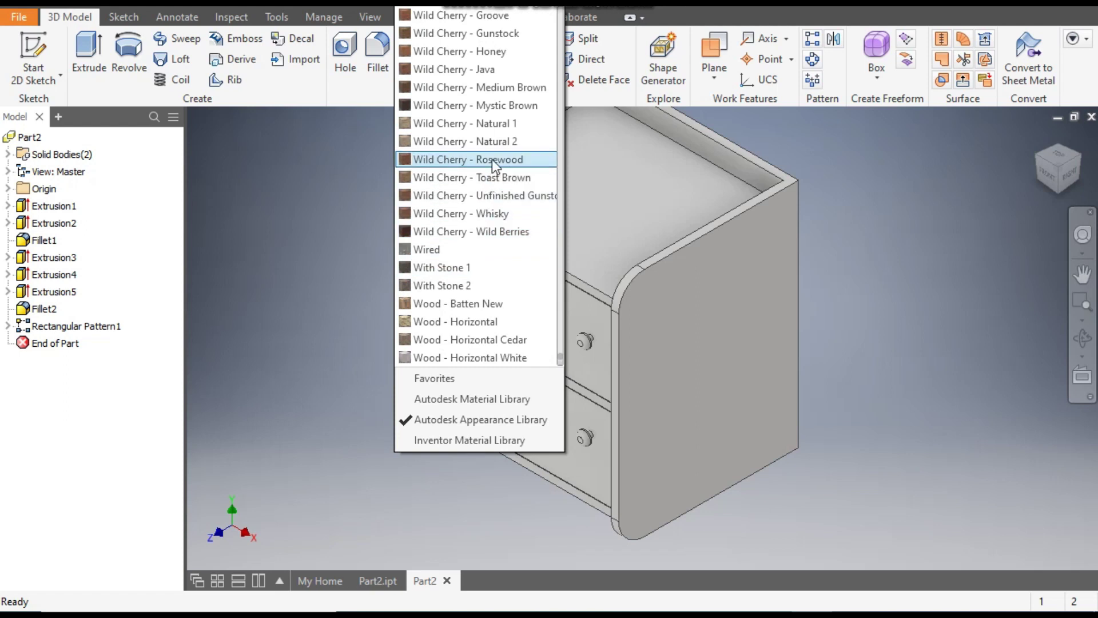
{"action": "scroll", "coordinate": [499, 108], "scroll_direction": "up", "scroll_amount": 1}
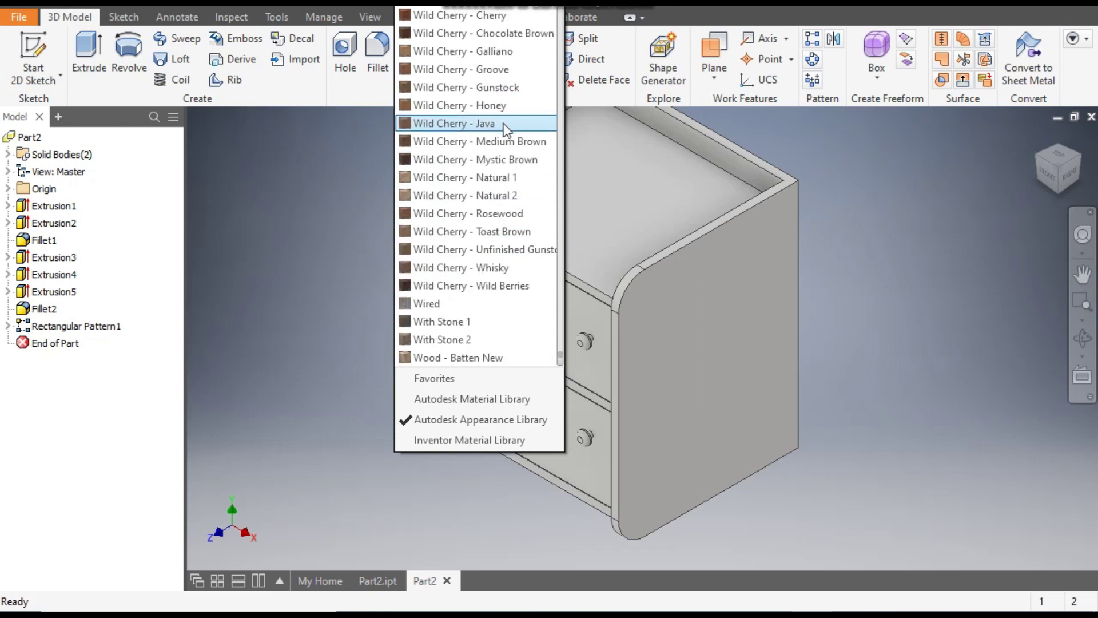
{"action": "scroll", "coordinate": [498, 92], "scroll_direction": "up", "scroll_amount": 1}
{"action": "scroll", "coordinate": [503, 125], "scroll_direction": "up", "scroll_amount": 2}
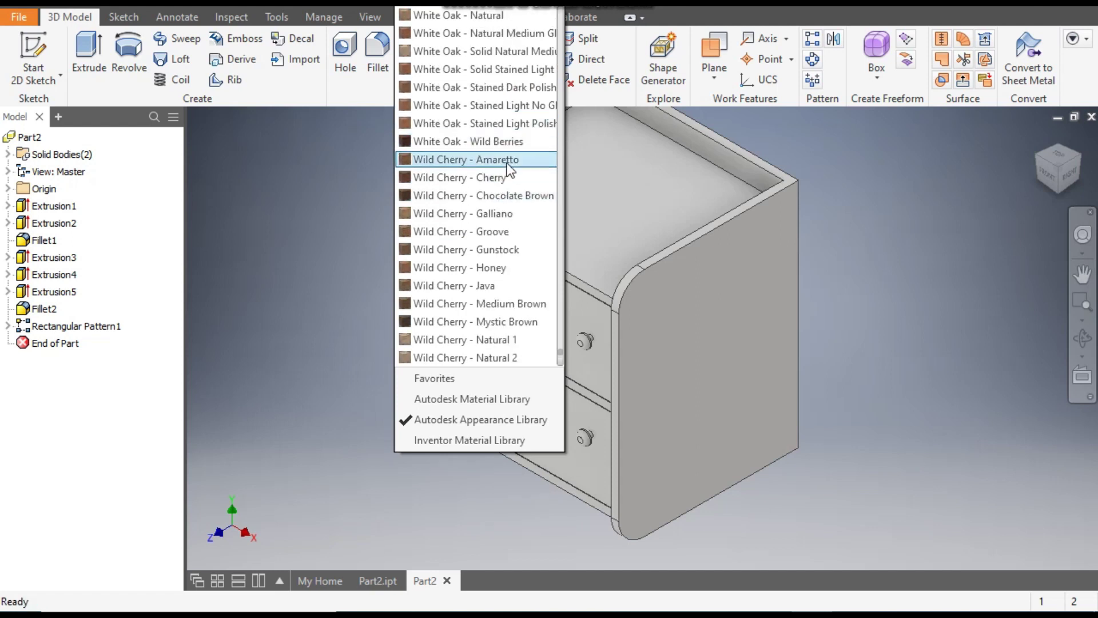
{"action": "left_click", "coordinate": [436, 161]}
{"action": "middle_click_drag", "start_coordinate": [799, 437], "coordinate": [770, 441]}
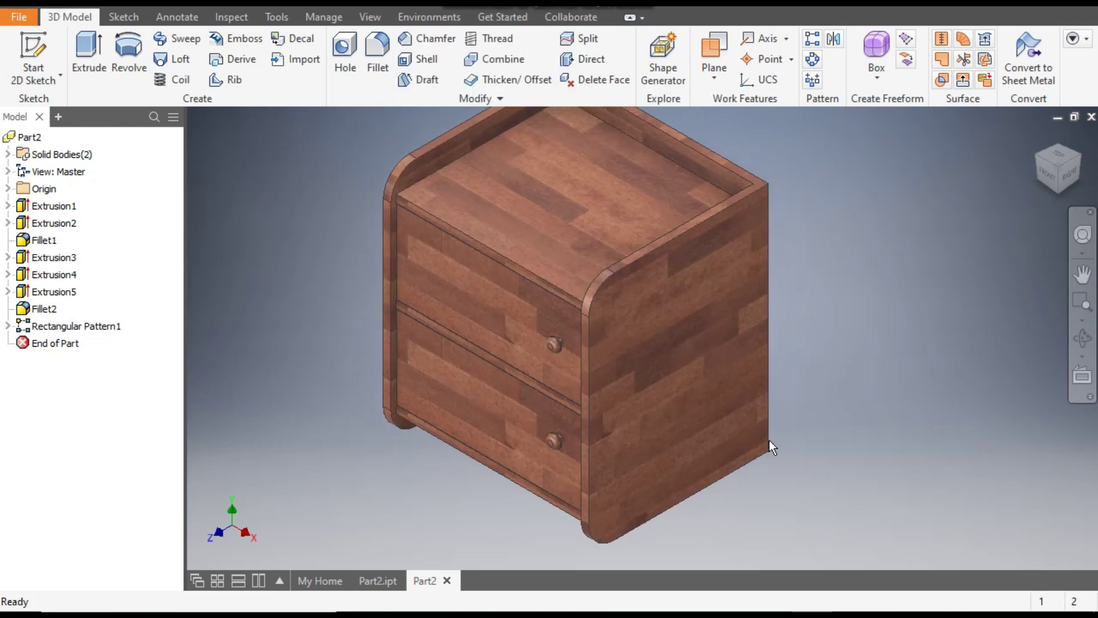
Apply the Chrome - Polished appearance to both knobs by selecting their two extrusions, the head fillet and the rectangular pattern.
{"action": "scroll", "coordinate": [549, 337], "scroll_direction": "up", "scroll_amount": 3}
{"action": "scroll", "coordinate": [526, 309], "scroll_direction": "up", "scroll_amount": 3}
{"action": "scroll", "coordinate": [537, 291], "scroll_direction": "down", "scroll_amount": 5}
{"action": "left_click", "coordinate": [75, 327]}
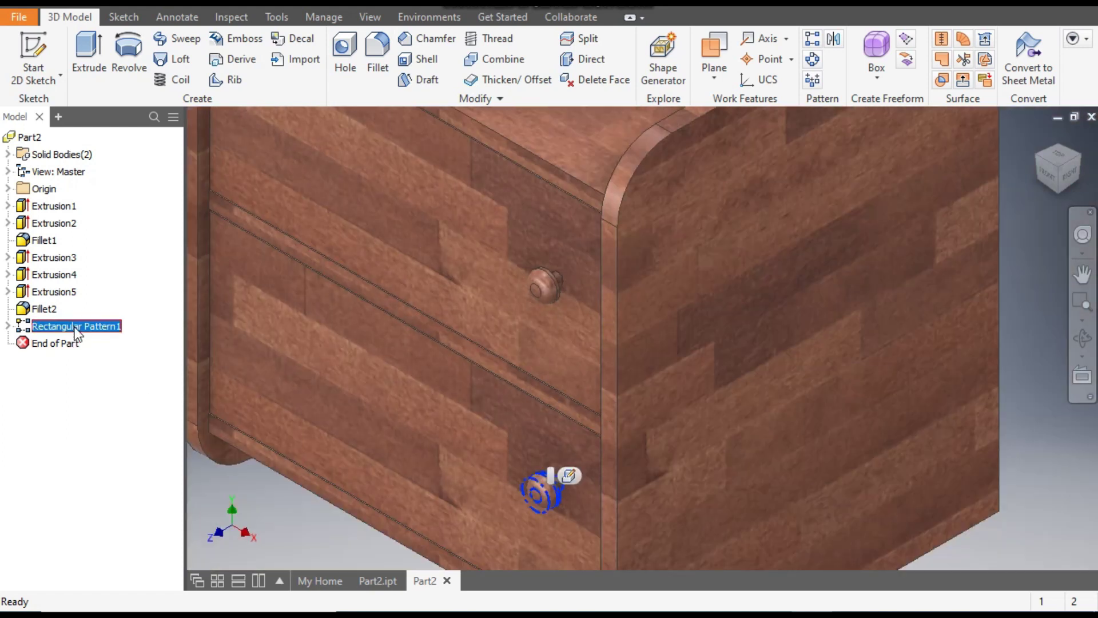
{"action": "left_click", "coordinate": [44, 310], "text": "ctrl"}
{"action": "left_click", "coordinate": [53, 292], "text": "ctrl"}
{"action": "left_click", "coordinate": [54, 275], "text": "ctrl"}
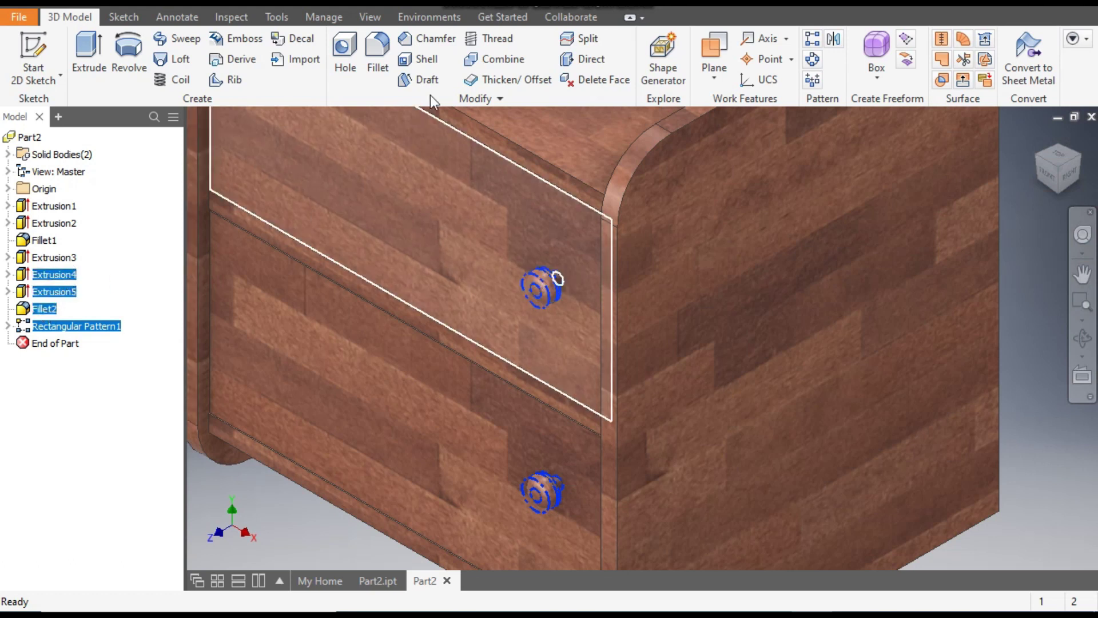
{"action": "left_click", "coordinate": [446, 9]}
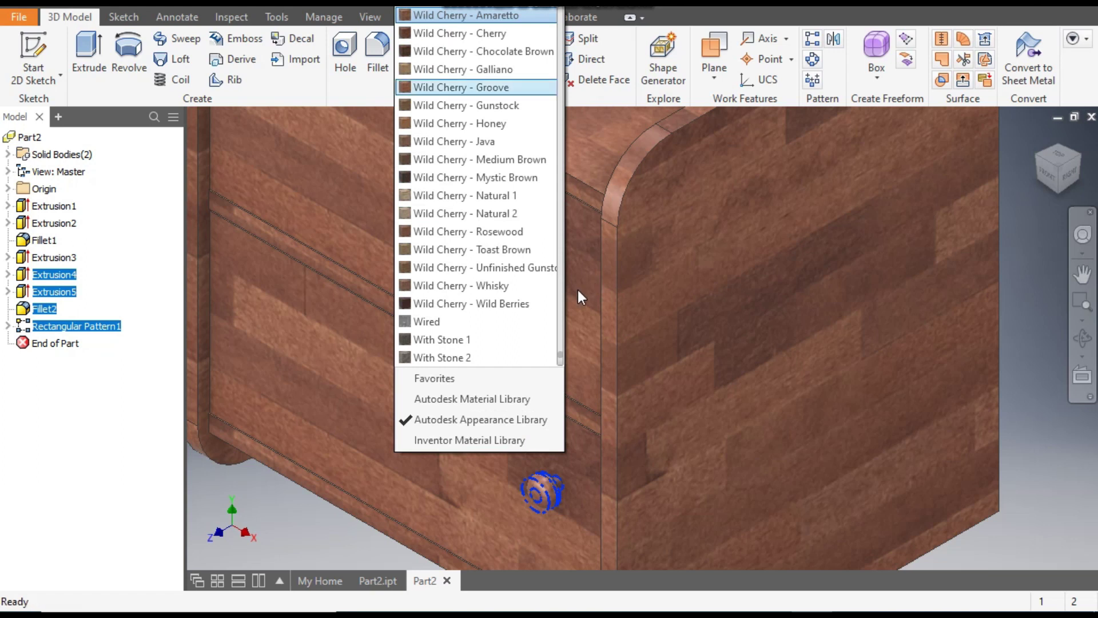
{"action": "left_click_drag", "start_coordinate": [558, 358], "coordinate": [560, 70]}
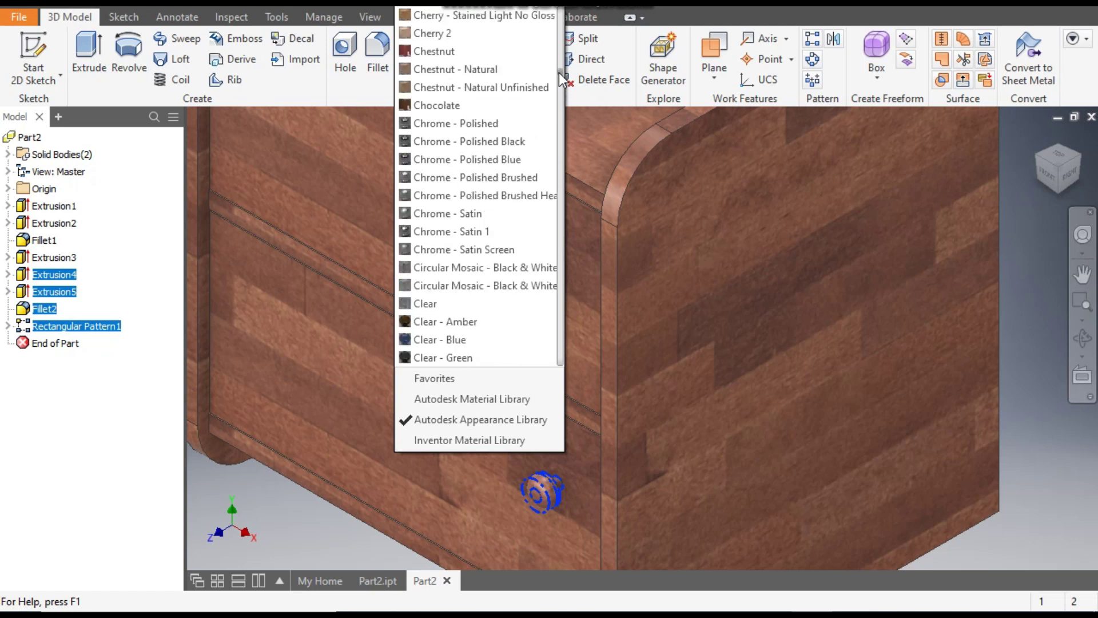
{"action": "left_click", "coordinate": [490, 123]}
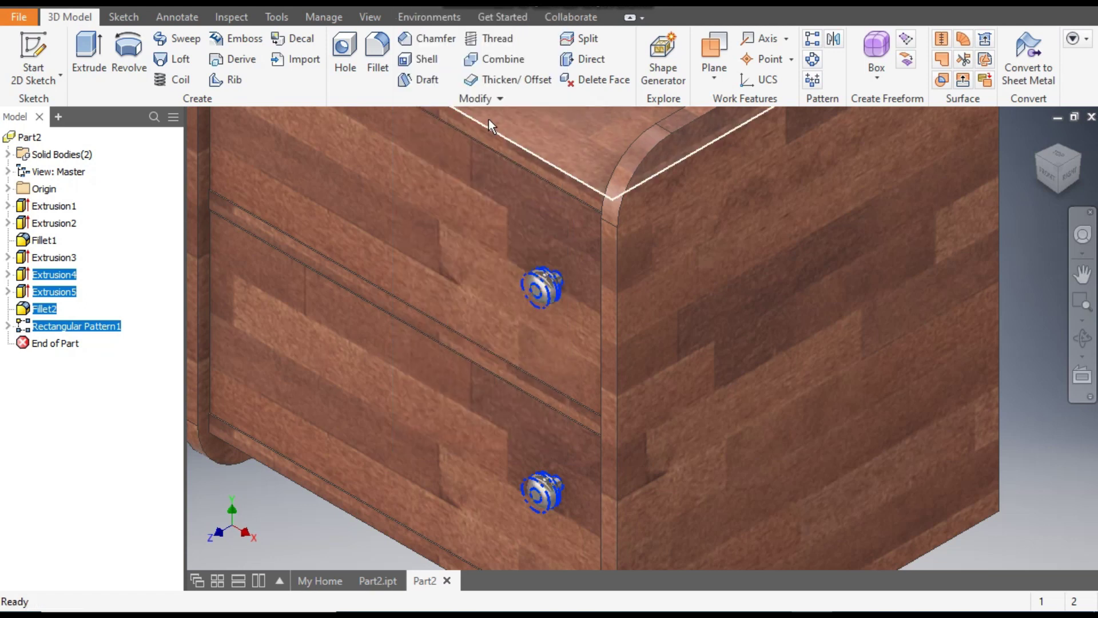
Clear the selection and examine the knobs up close and the whole cabinet with its applied appearances.
{"action": "scroll", "coordinate": [564, 322], "scroll_direction": "up", "scroll_amount": 4}
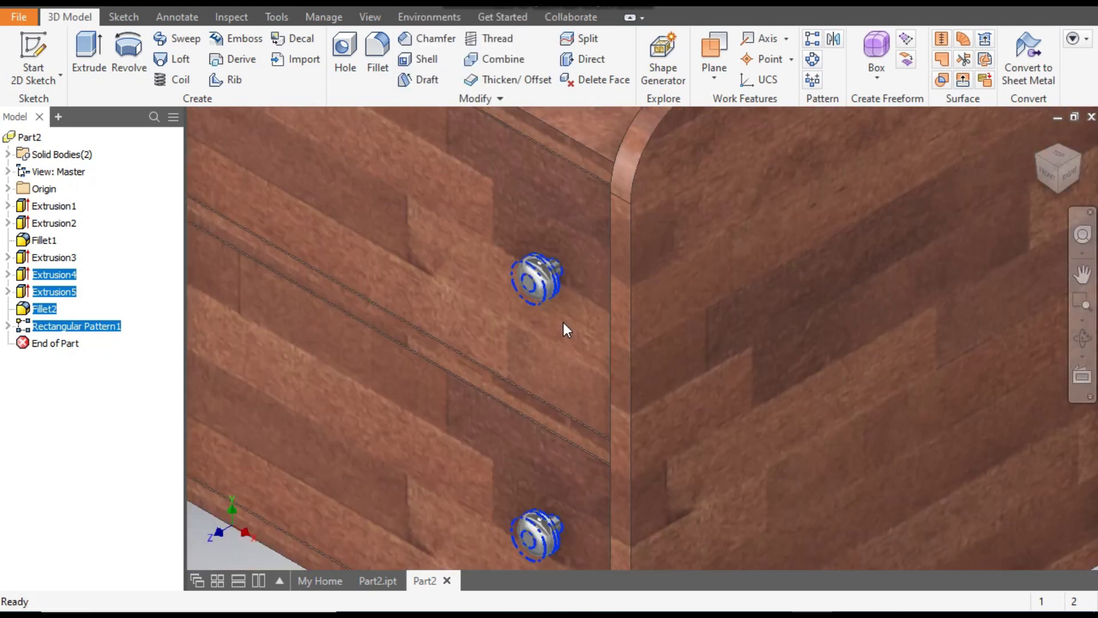
{"action": "scroll", "coordinate": [575, 333], "scroll_direction": "down", "scroll_amount": 8}
{"action": "scroll", "coordinate": [629, 340], "scroll_direction": "up", "scroll_amount": 5}
{"action": "left_click", "coordinate": [743, 325]}
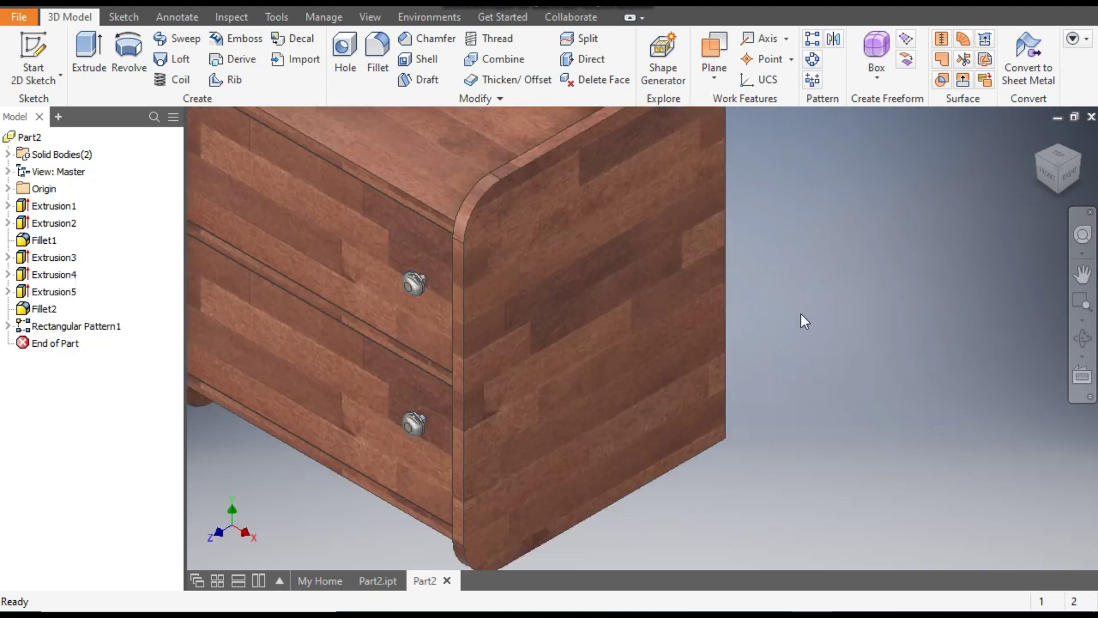
{"action": "middle_click_drag", "start_coordinate": [799, 319], "coordinate": [850, 367]}
{"action": "scroll", "coordinate": [810, 363], "scroll_direction": "down", "scroll_amount": 3}
{"action": "left_click_drag", "start_coordinate": [792, 403], "coordinate": [774, 393]}
{"action": "key", "text": "Escape"}
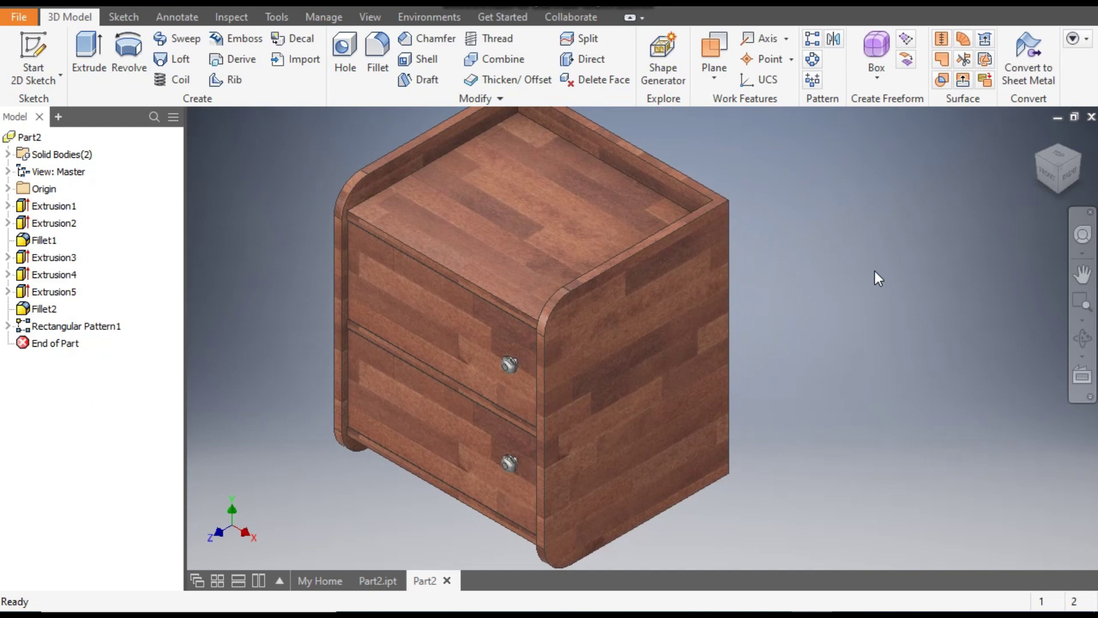